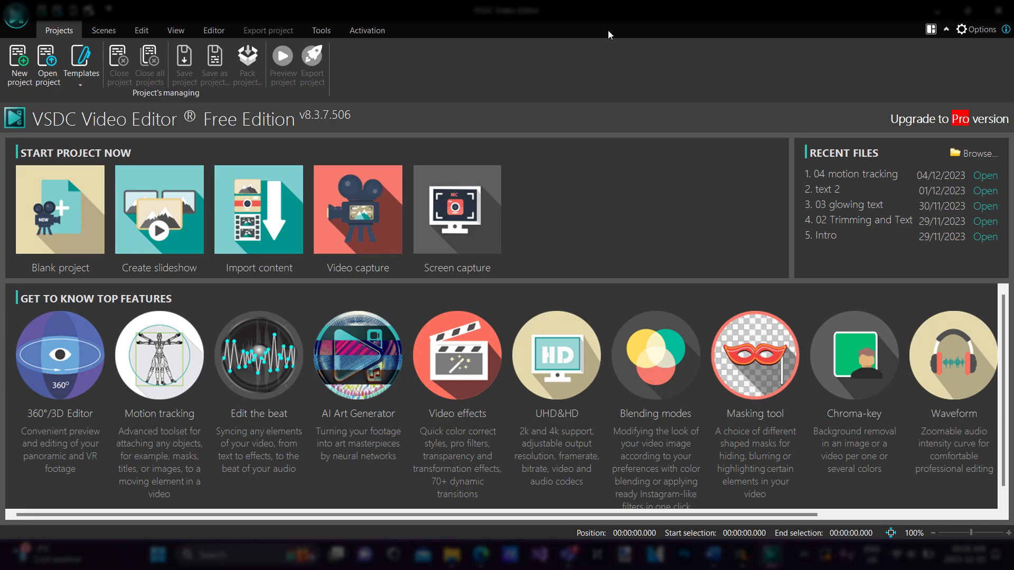
Create a new blank project titled Project 1 at Full HD 1920x1080 pixels and 30 fps
click(15, 77)
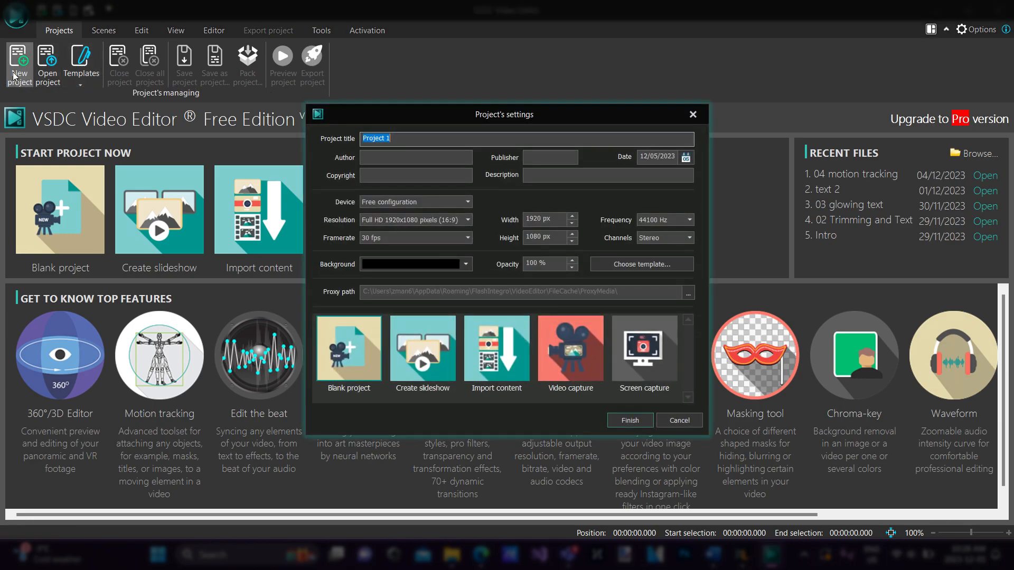
click(634, 421)
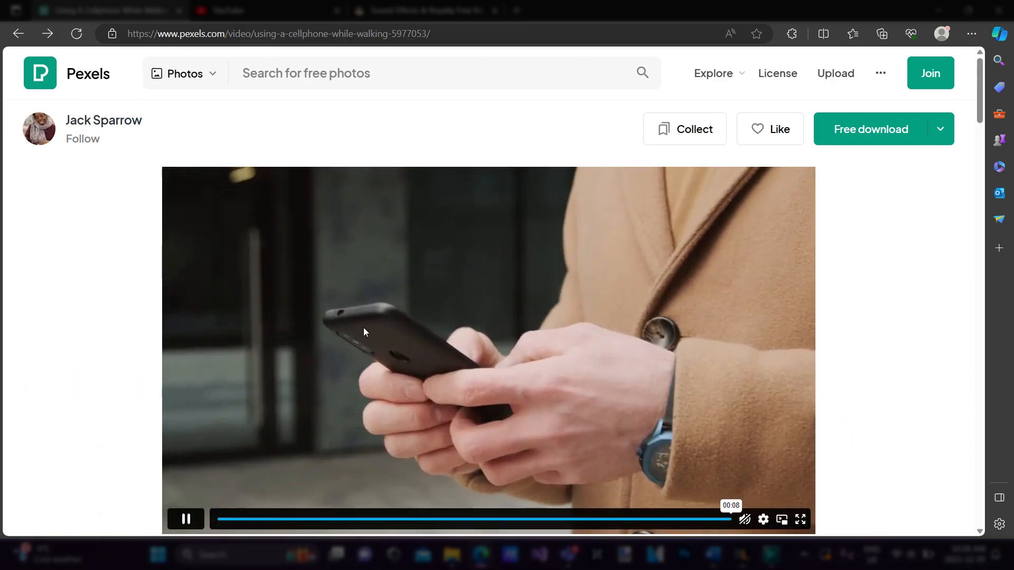
Download the cellphone-while-walking video from Pexels in HD 1280x720 and dismiss the thank-you message
click(949, 130)
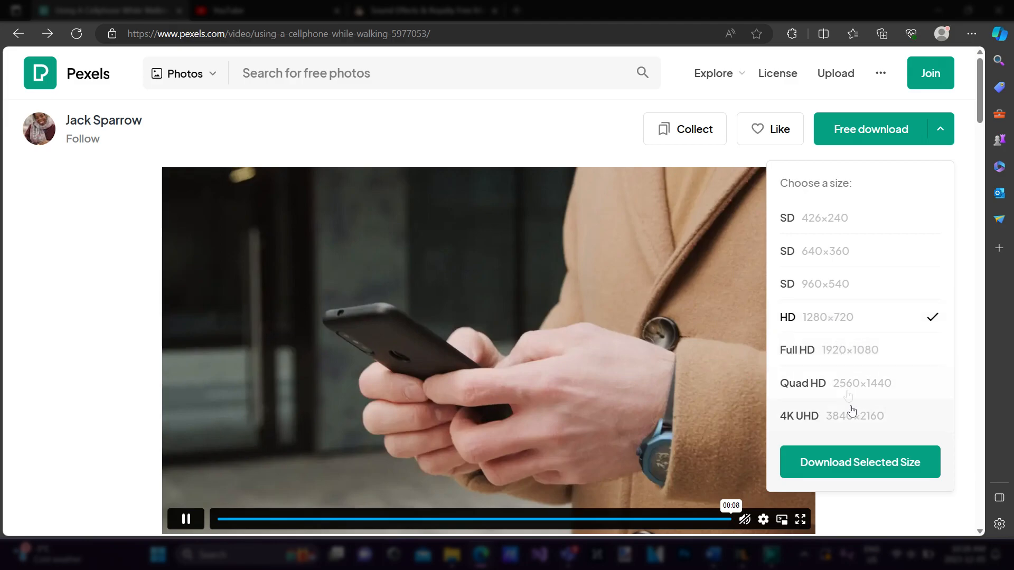
click(860, 462)
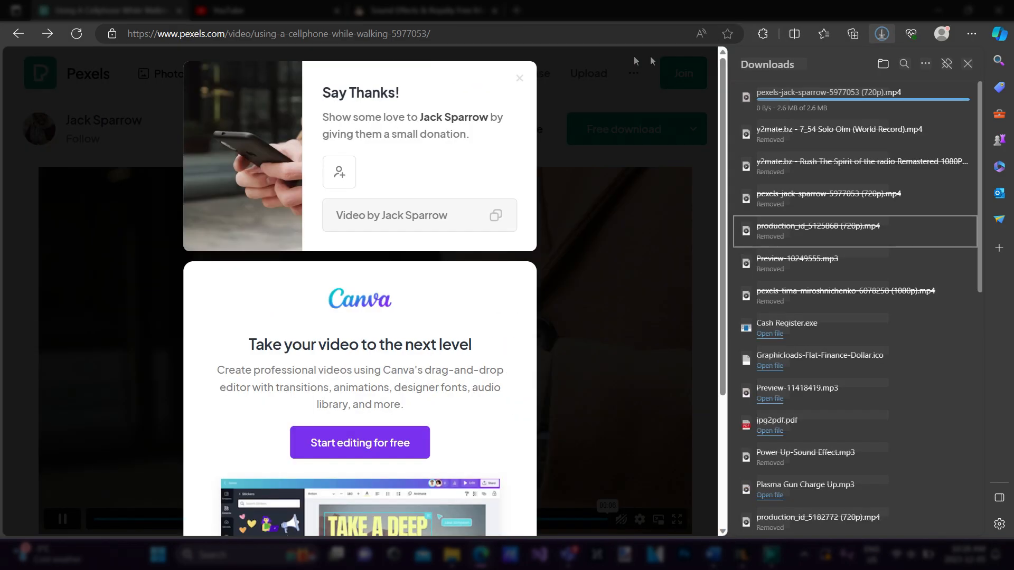
click(515, 80)
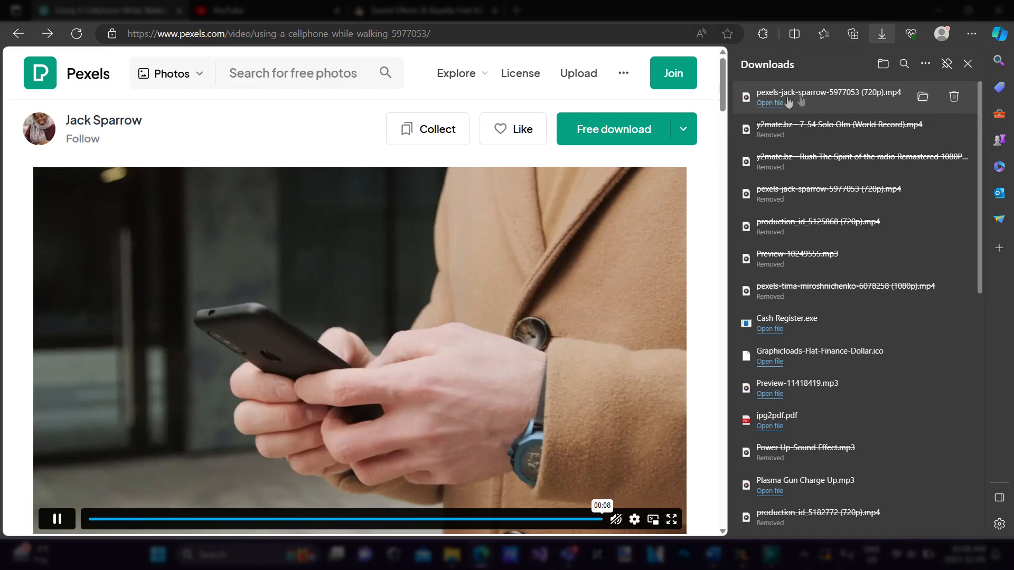
Show the downloaded Pexels video in its folder and rename the file as phone walking
click(925, 99)
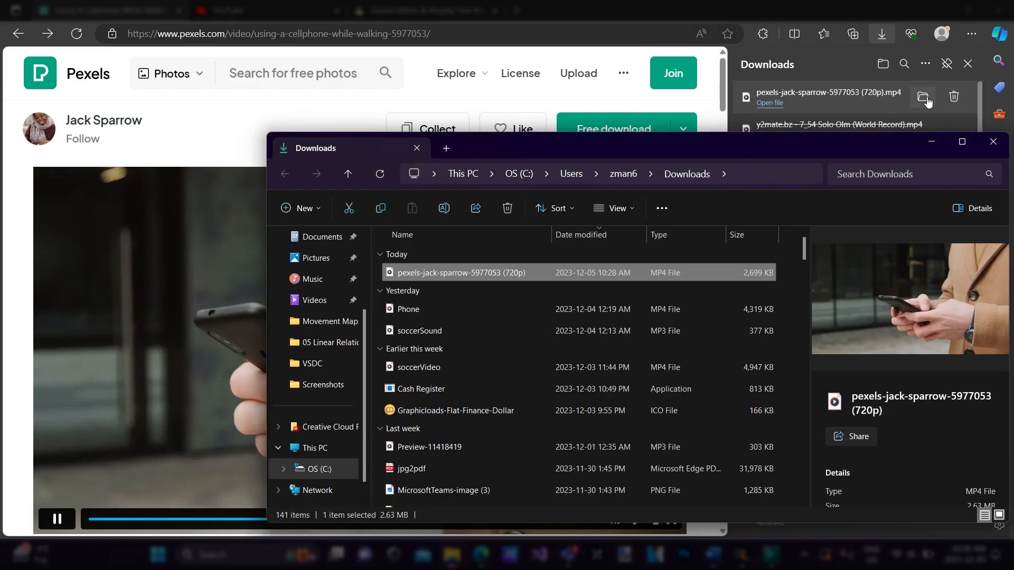
right_click(471, 274)
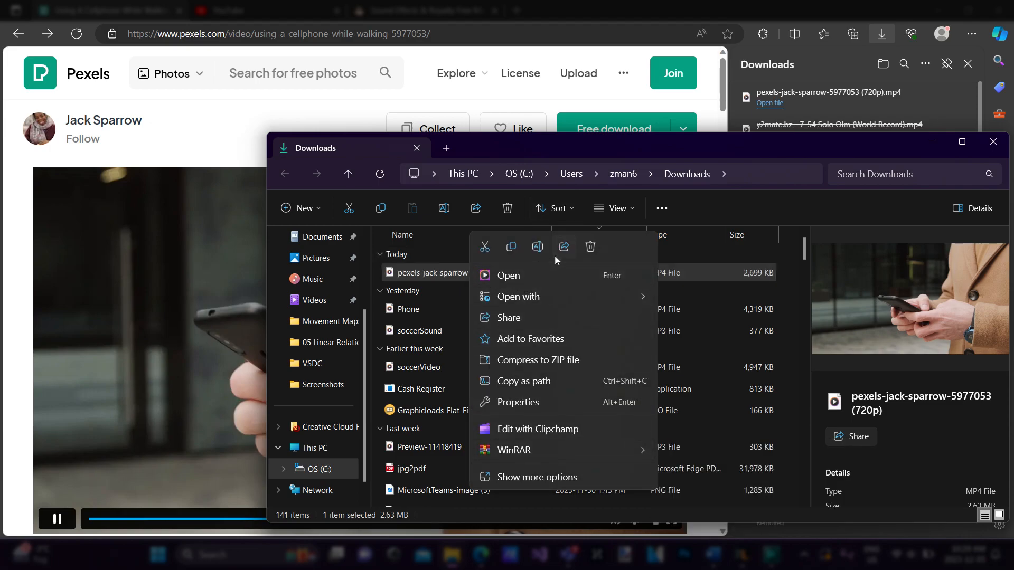
click(537, 247)
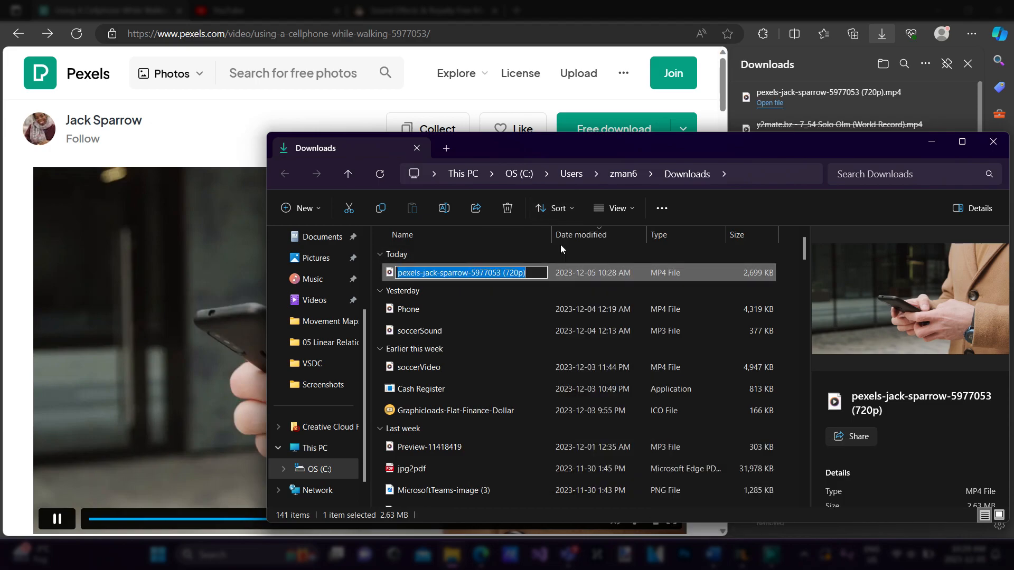
text(phone)
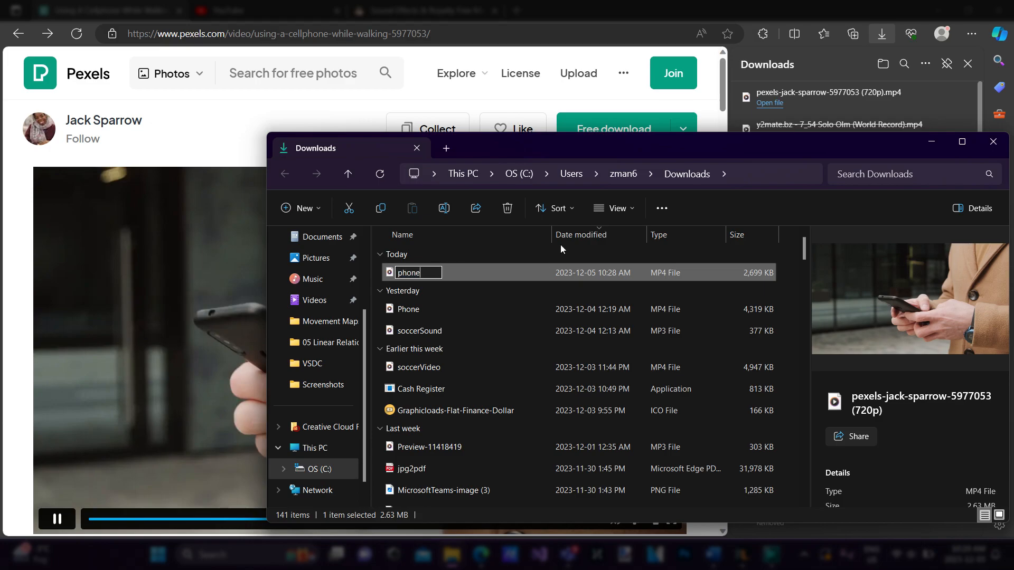
text( walking)
key(Return)
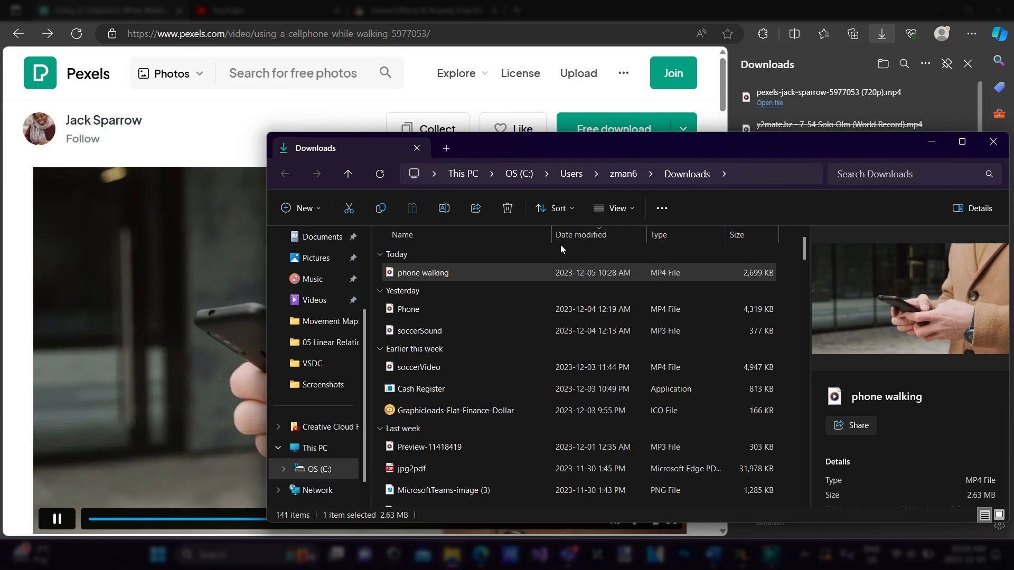
Switch to VSDC Video Editor and add the phone walking file from Downloads to the start of Scene 0's timeline
click(771, 561)
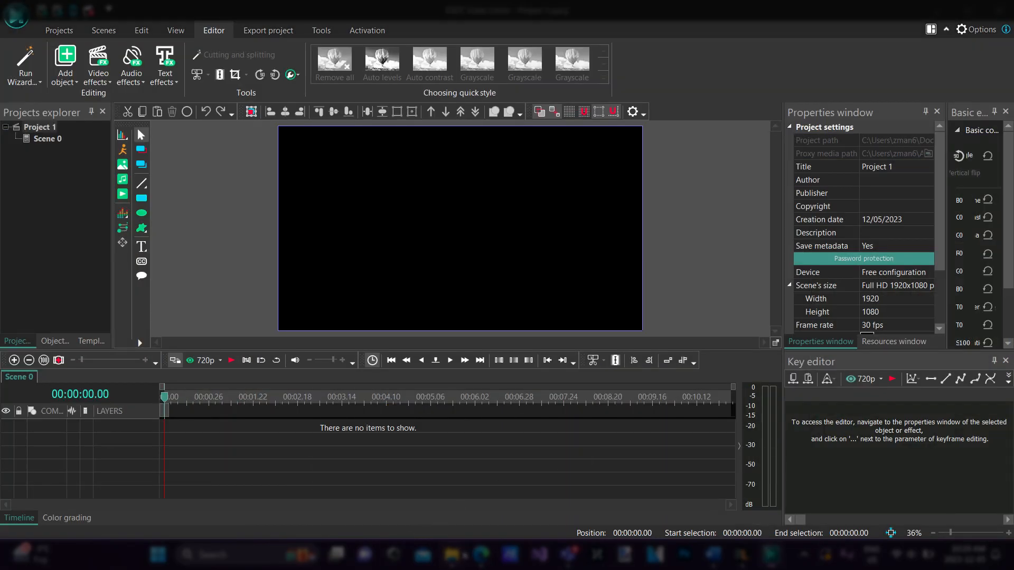
mouse_move(464, 554)
click(491, 505)
drag(509, 153, 669, 81)
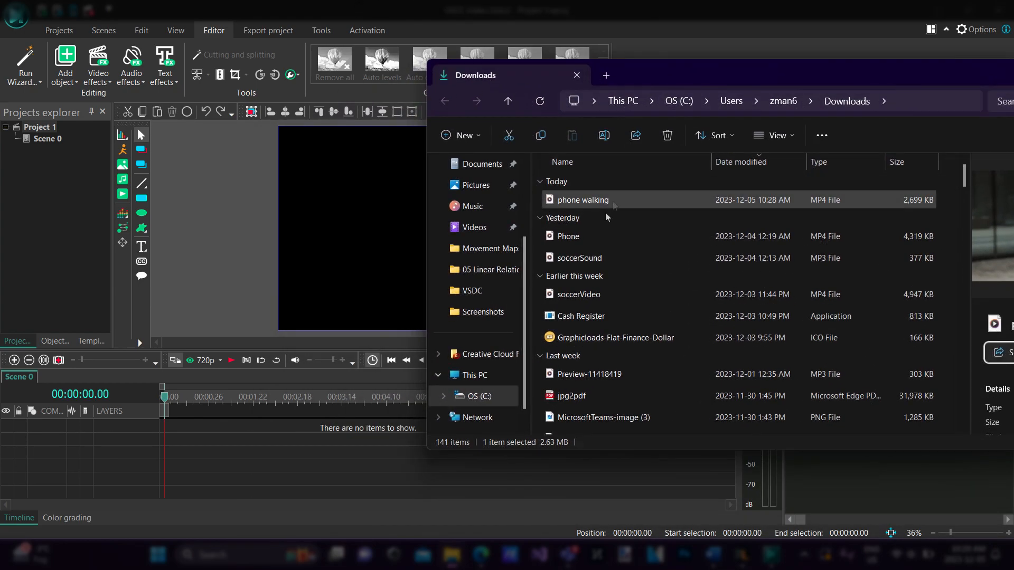
drag(607, 204, 177, 424)
click(240, 455)
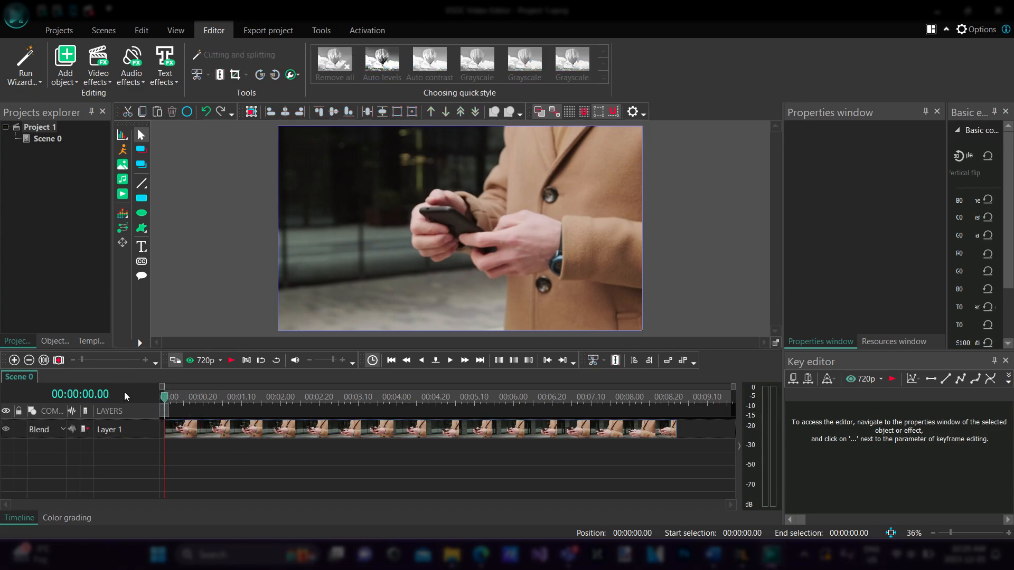
Play the imported phone clip and return the playhead to the start of the timeline
key(space)
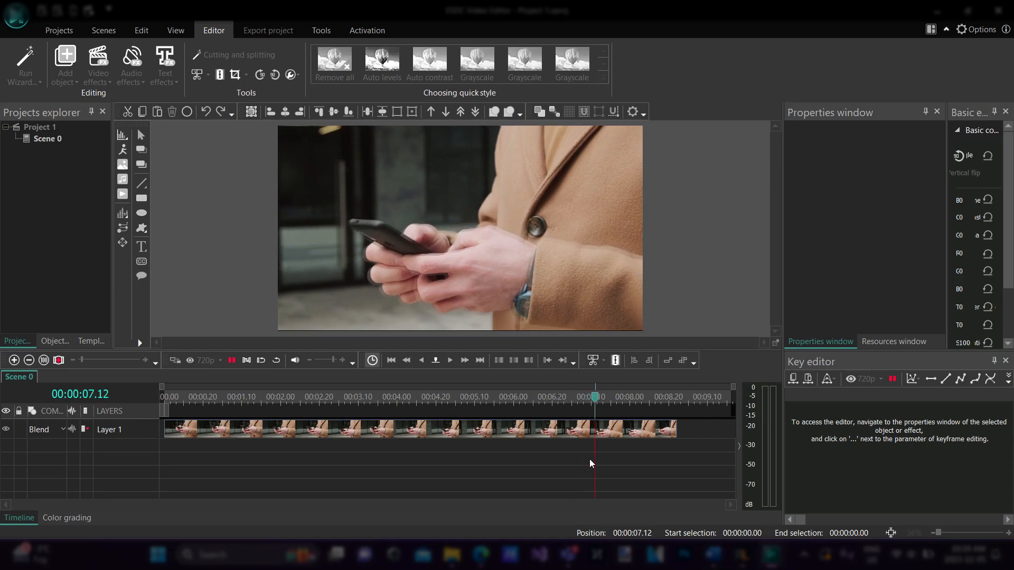
drag(679, 400, 2, 408)
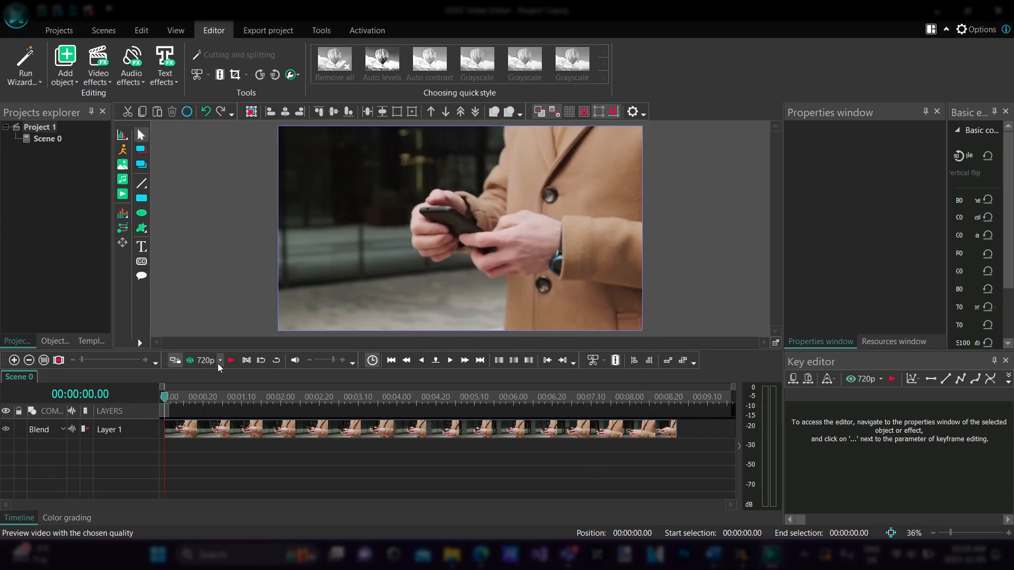
Try the preview quality at 360p, then set it back to 720p
click(219, 360)
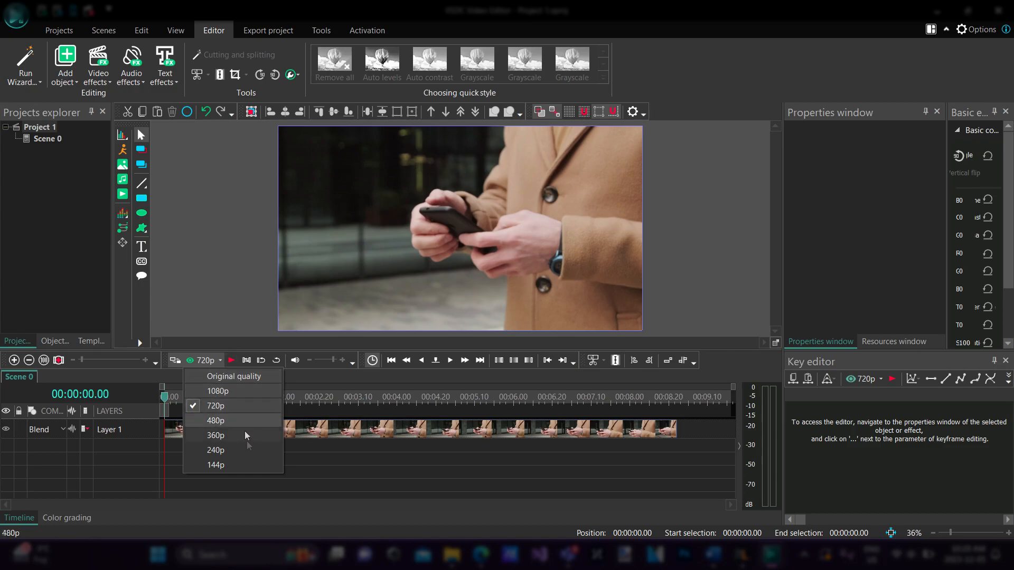
click(264, 435)
click(220, 360)
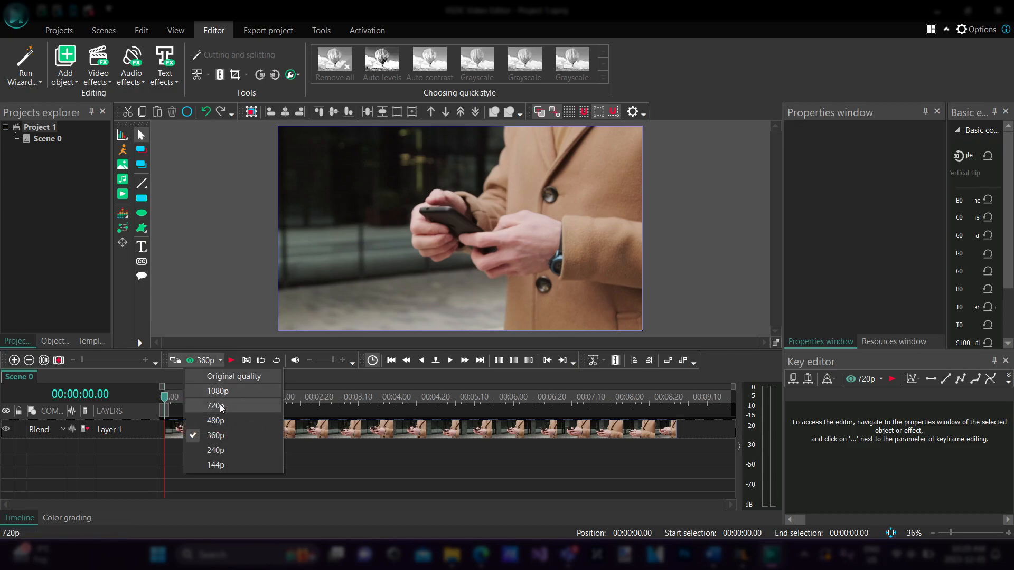
click(228, 407)
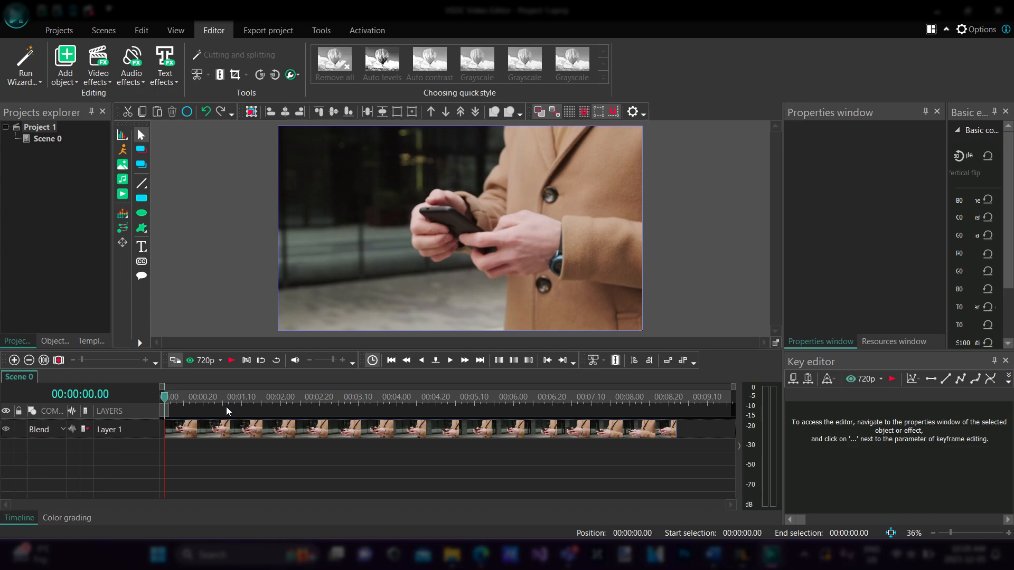
click(219, 360)
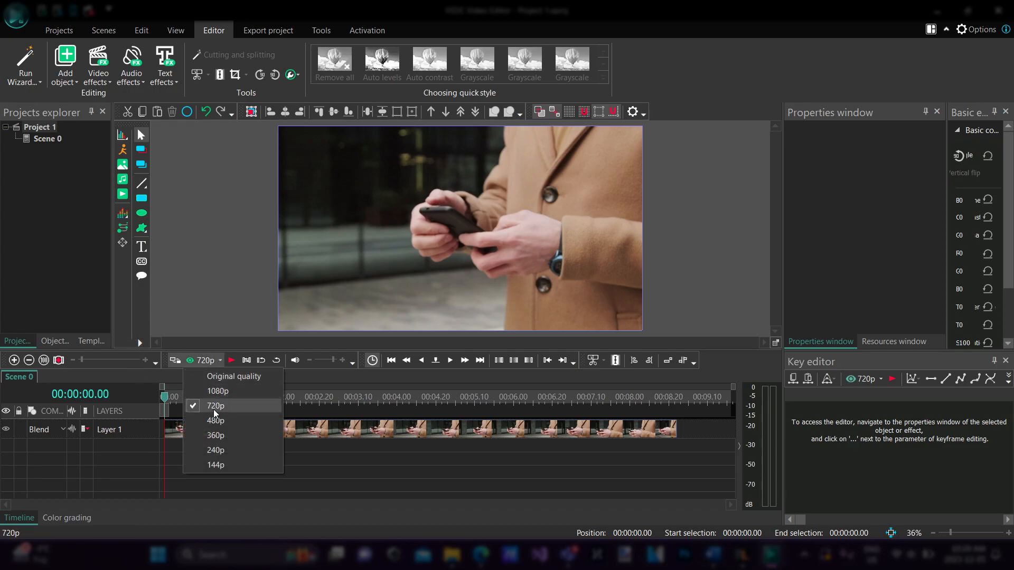
click(217, 361)
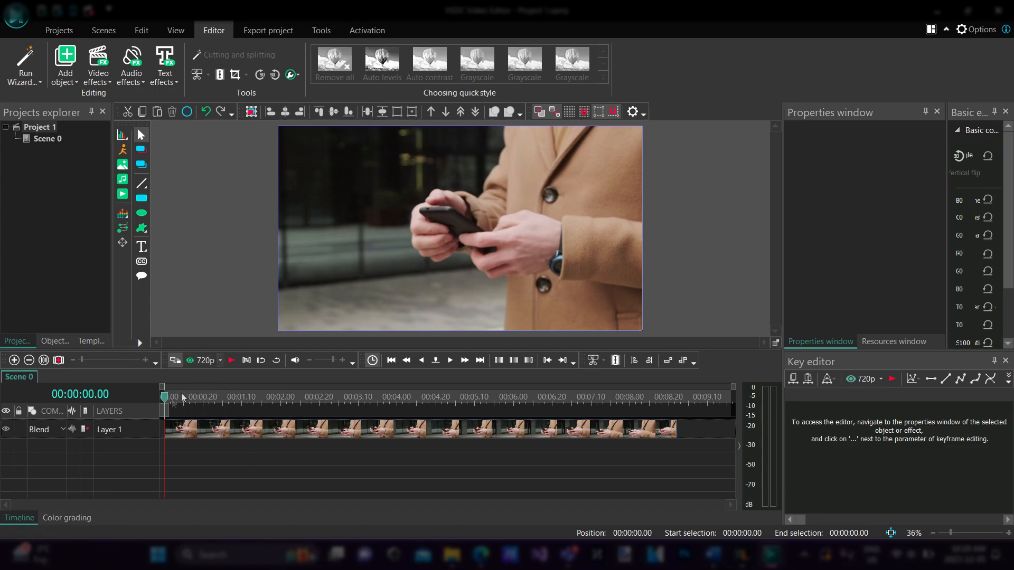
click(218, 361)
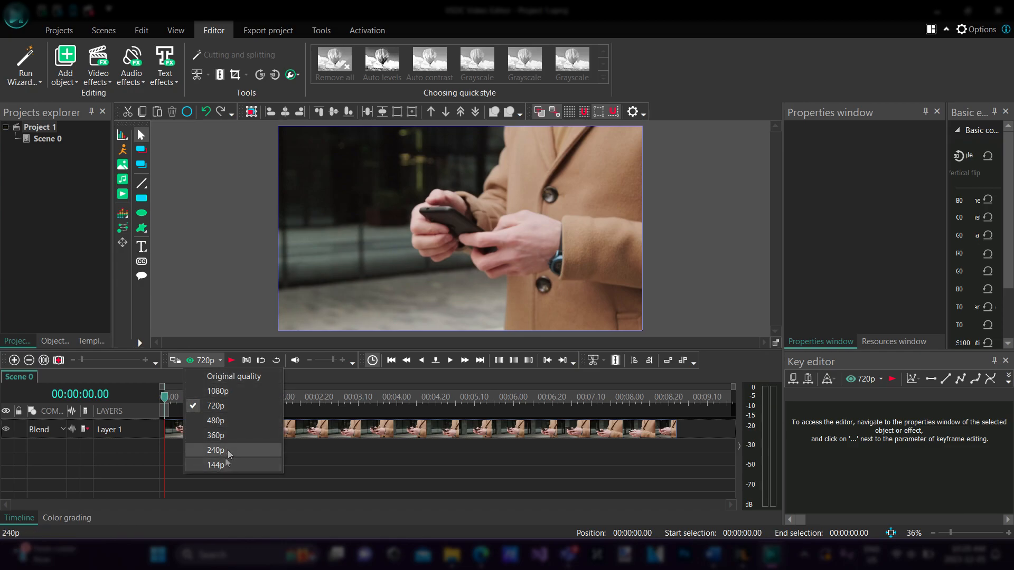
click(339, 464)
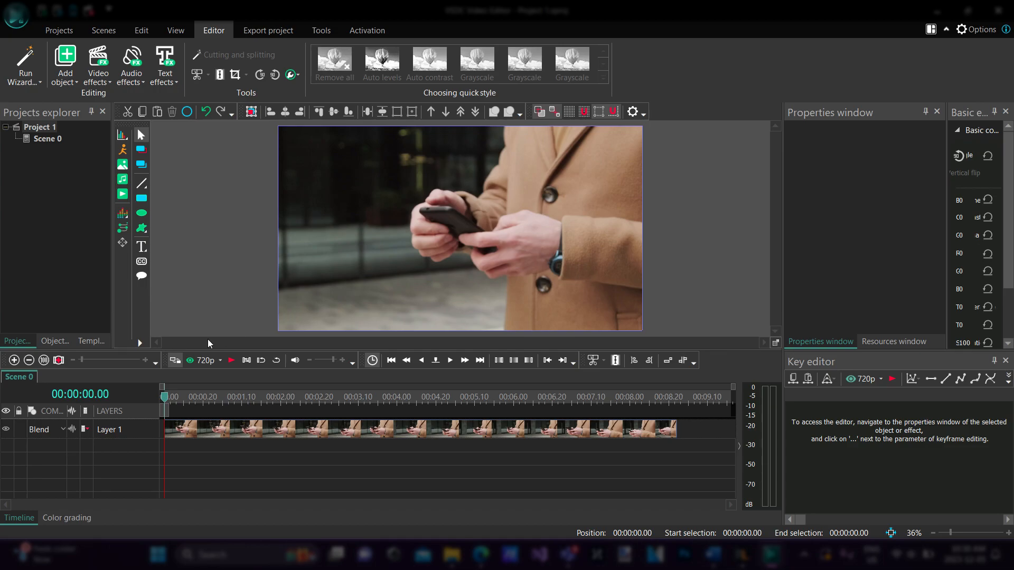
Preview the opening seconds of the phone footage again and rewind the playhead to the beginning
key(space)
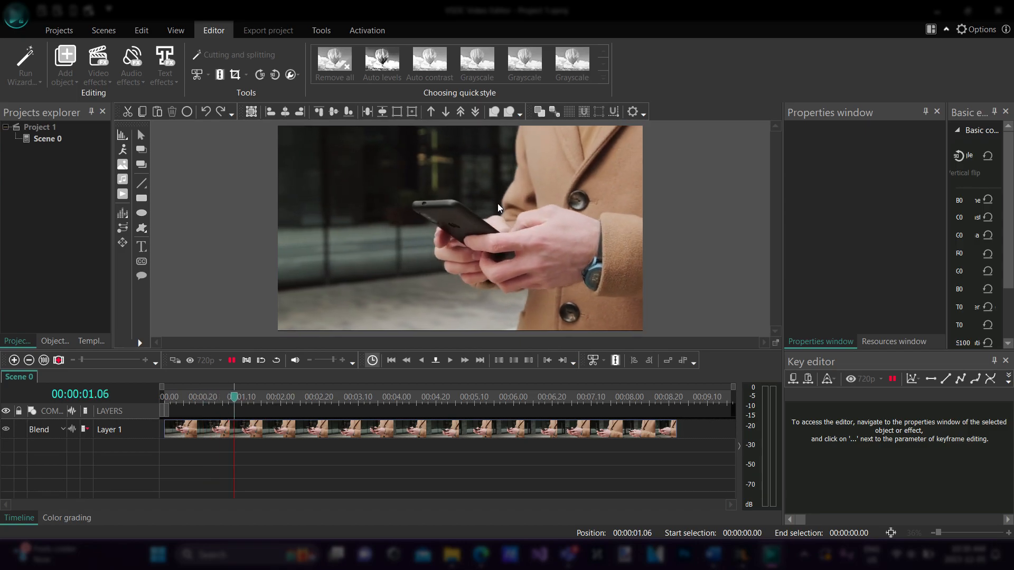
click(318, 401)
drag(319, 401, 162, 391)
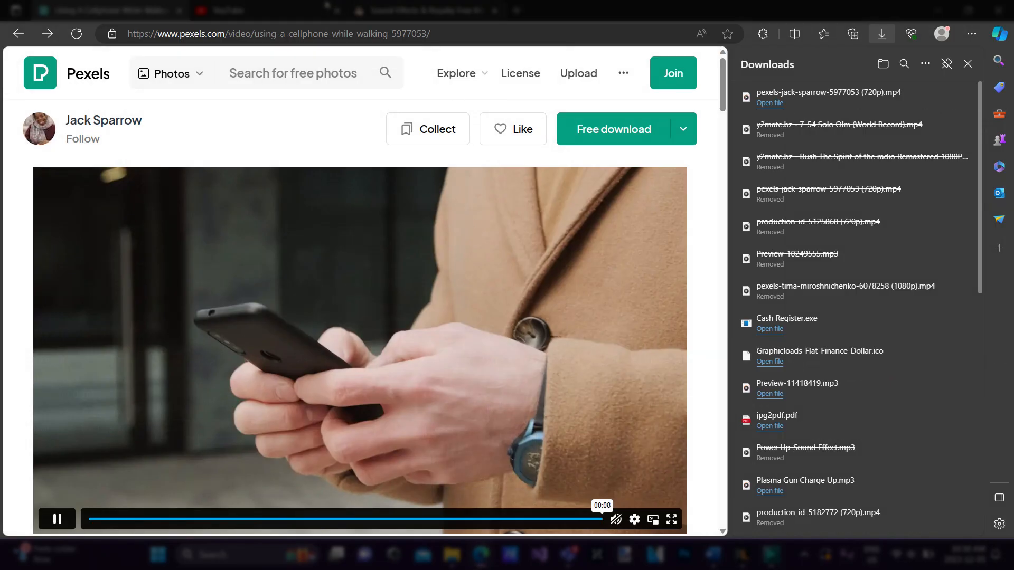
Switch to YouTube in the browser and search for "osrs olm kill world record"
click(319, 5)
click(441, 63)
text(osrs olm)
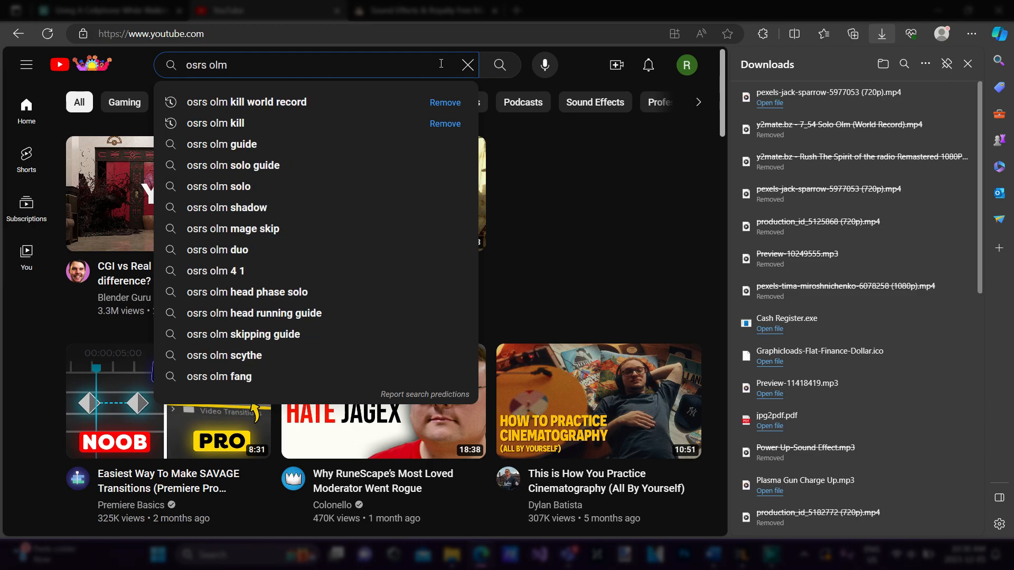
text( kill world record)
key(Return)
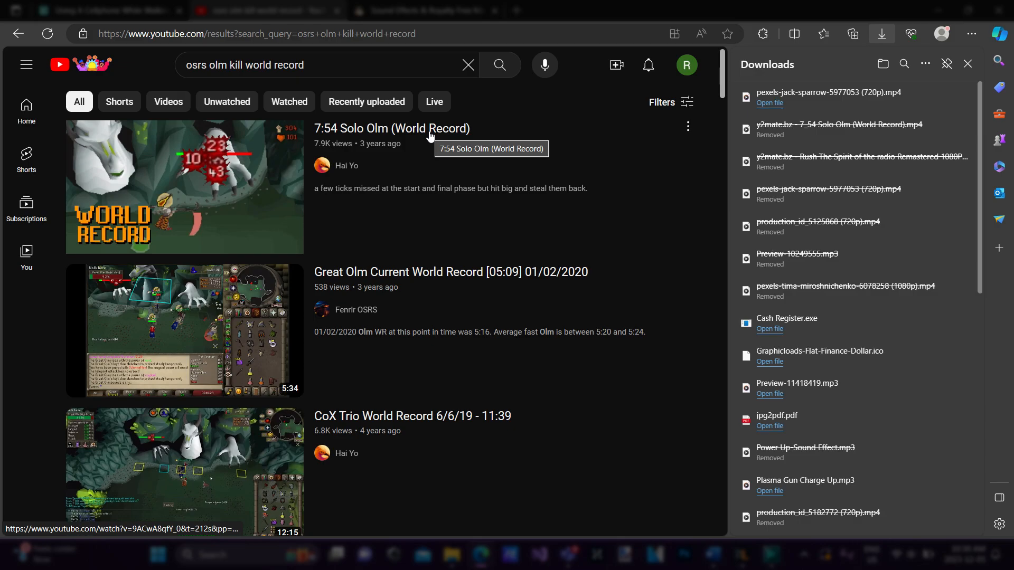
Open the video 7:54 Solo Olm (World Record), close the downloads list and pause playback
mouse_move(430, 136)
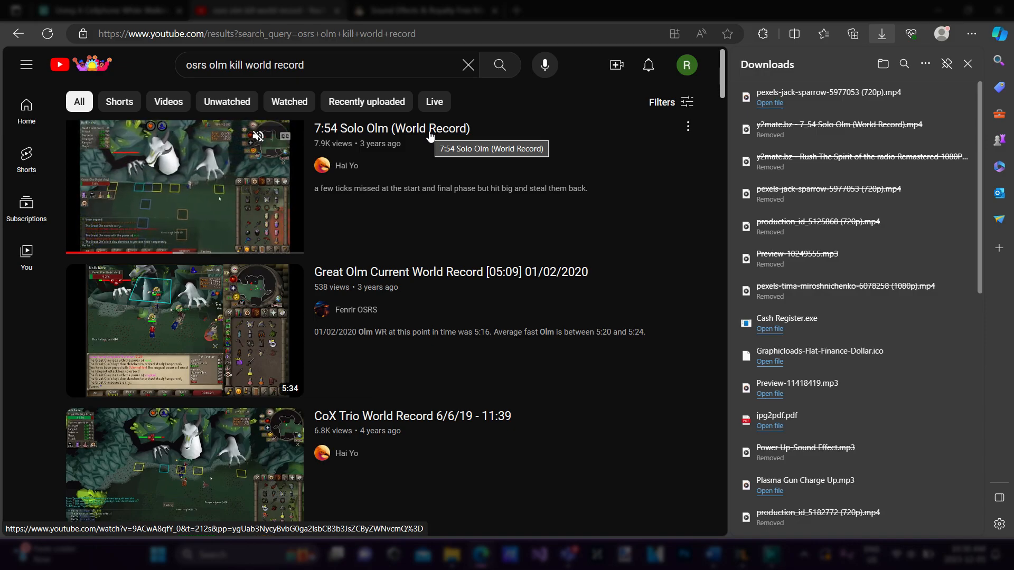
click(430, 136)
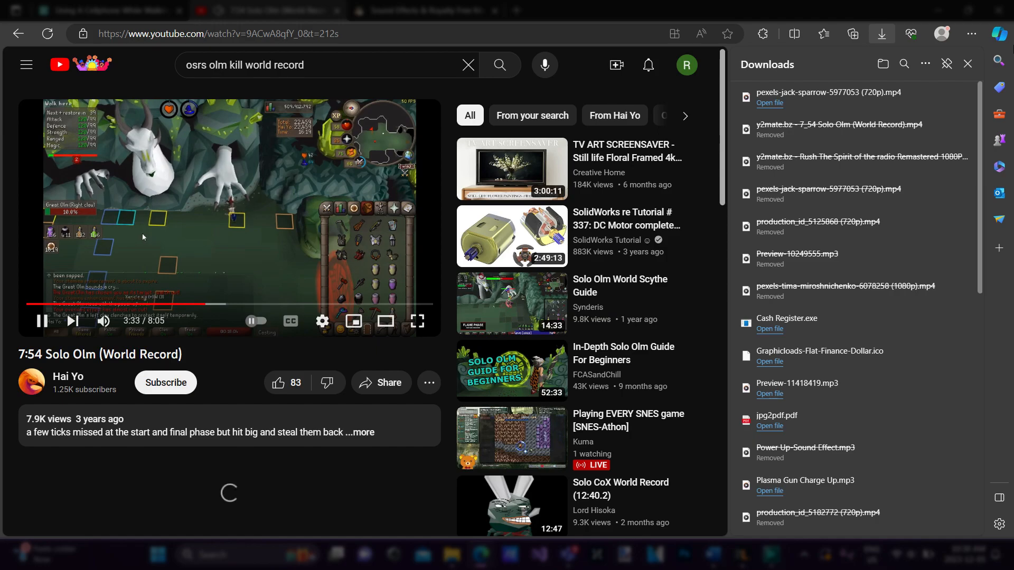
click(967, 64)
click(476, 310)
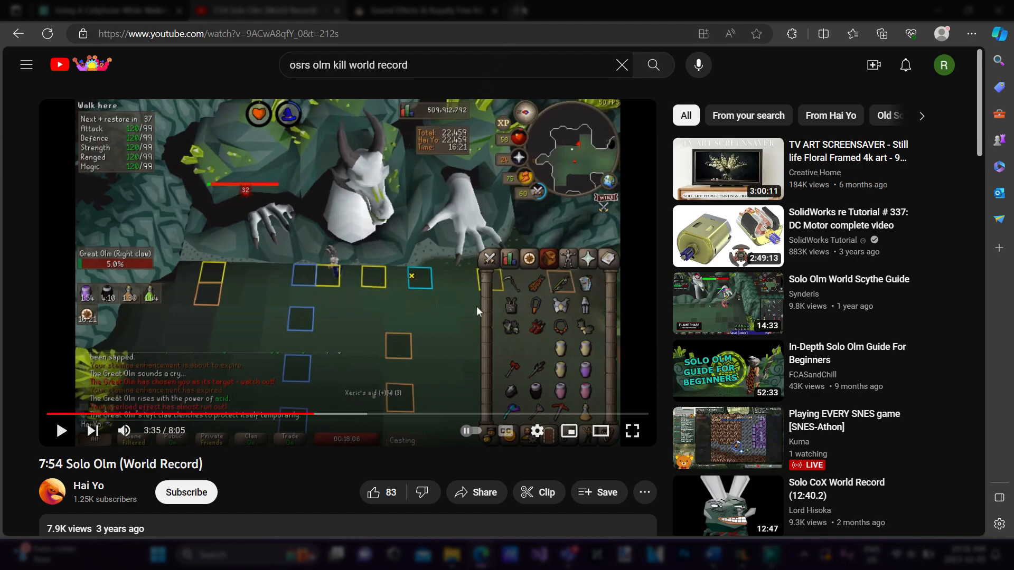
Search the web for "youtube to mp4" in a new browser tab and look through the converter sites
click(521, 10)
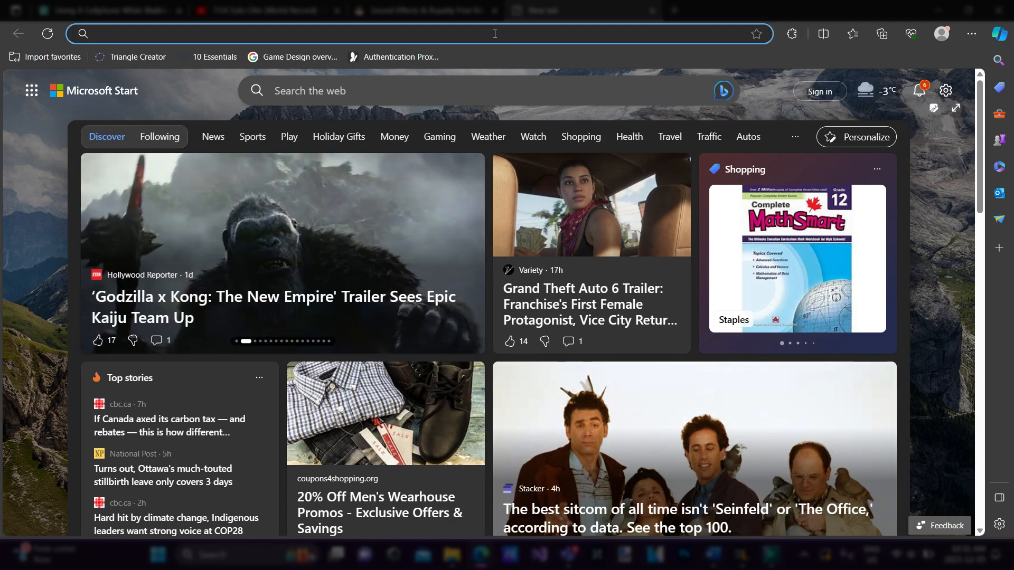
text(youtube to )
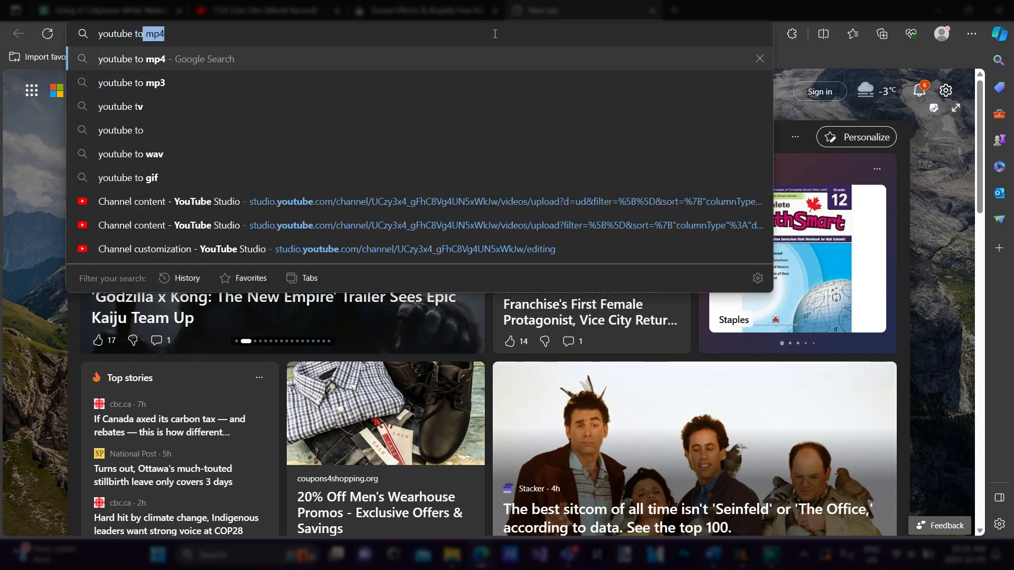
text(mp4)
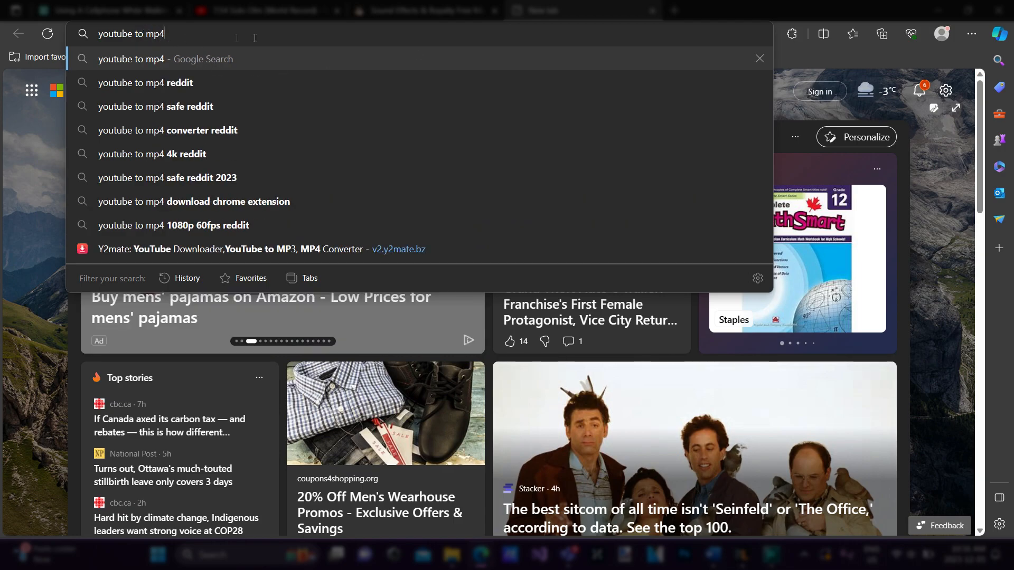
key(Return)
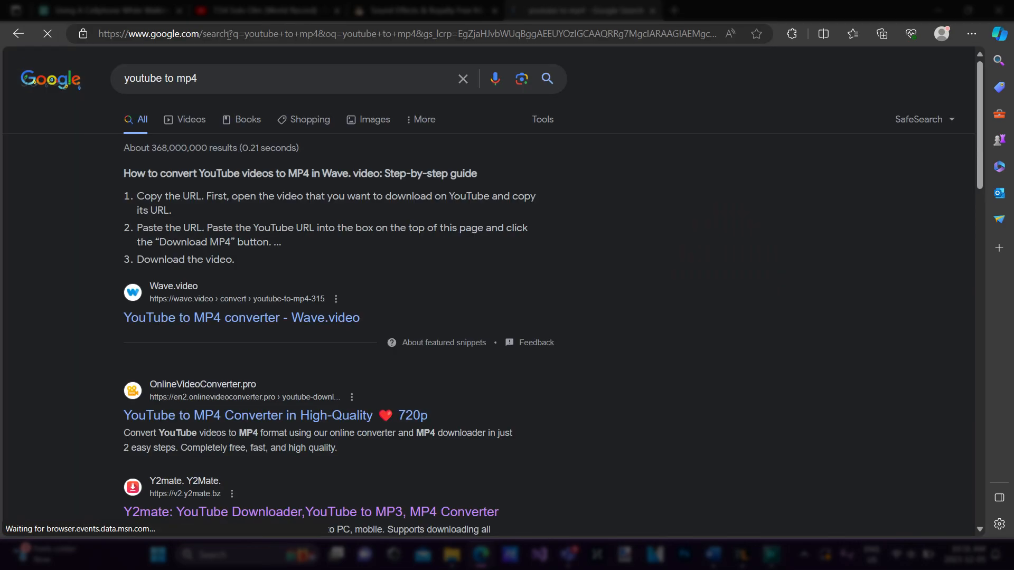
scroll(243, 83, down, 4)
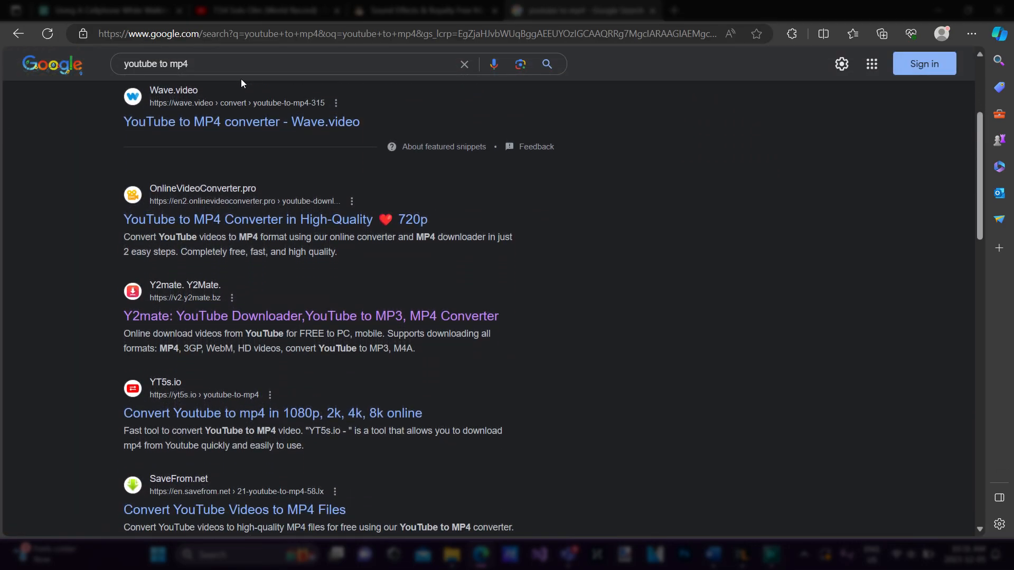
scroll(283, 313, down, 3)
scroll(260, 294, down, 4)
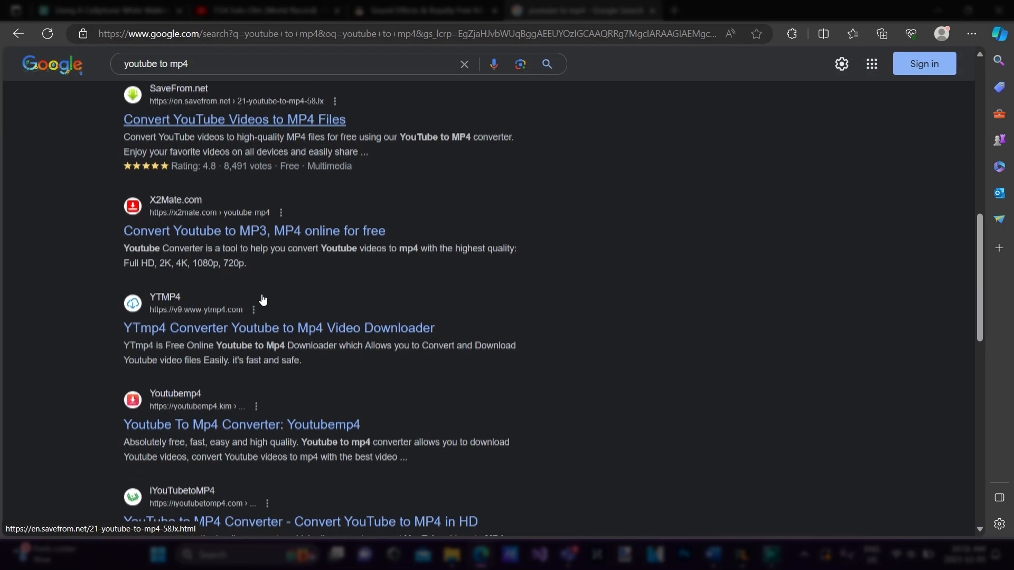
Look back through the converter search results and open the Y2mate YouTube downloader site
scroll(261, 298, up, 7)
scroll(263, 299, up, 4)
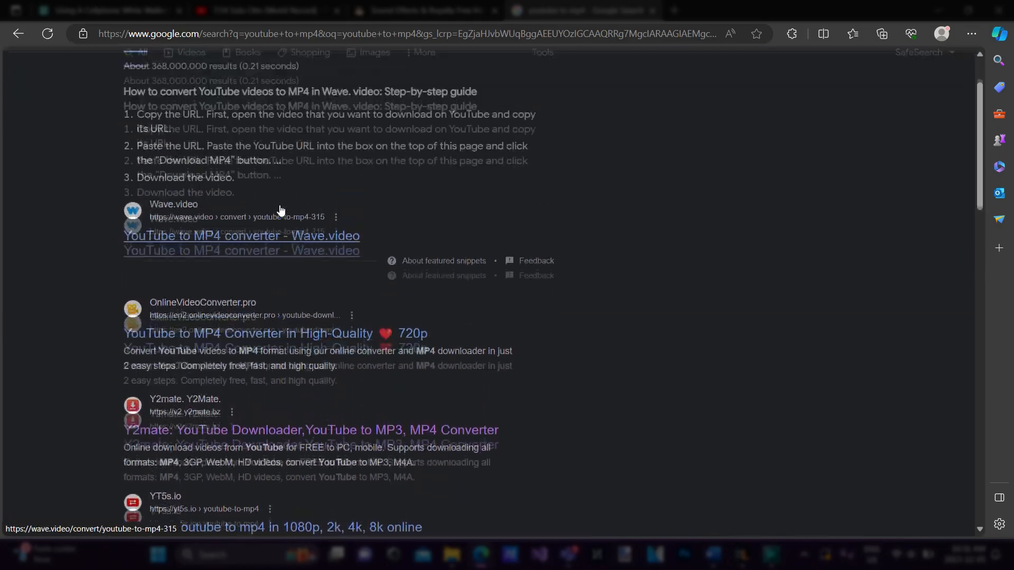
scroll(278, 197, down, 4)
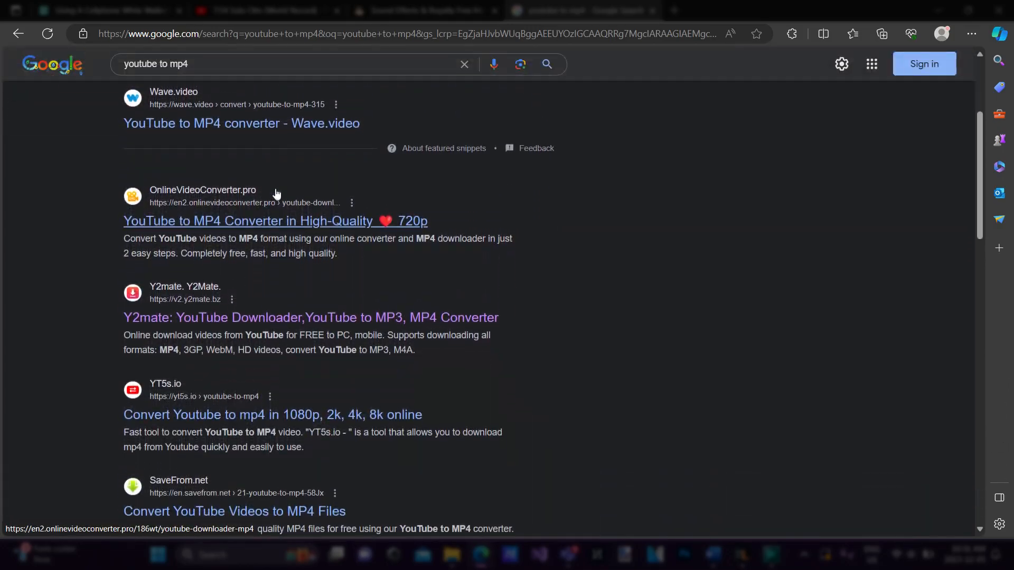
click(271, 317)
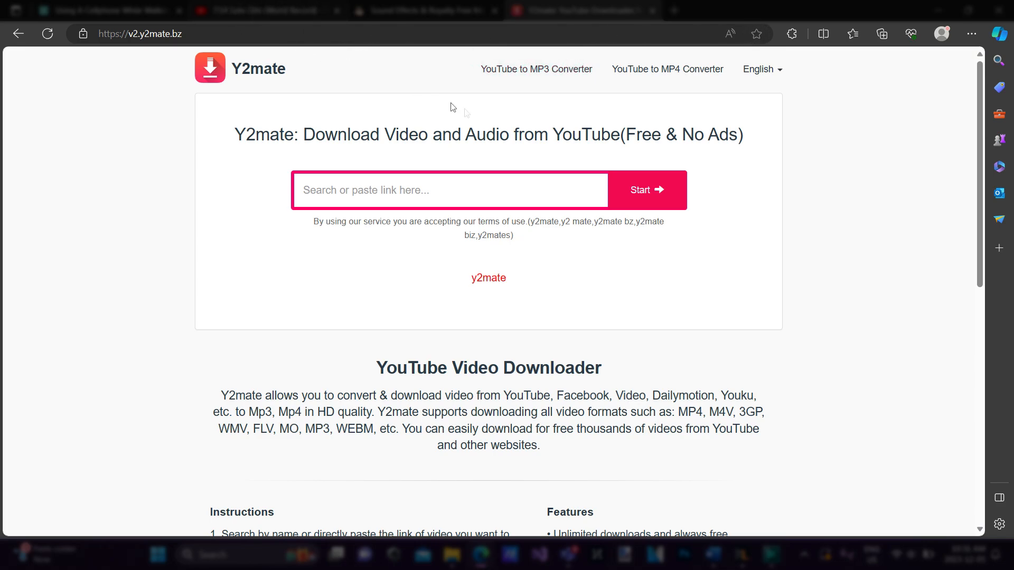
Copy the address of the 7:54 Solo Olm (World Record) YouTube video and submit it to the Y2mate converter
click(259, 9)
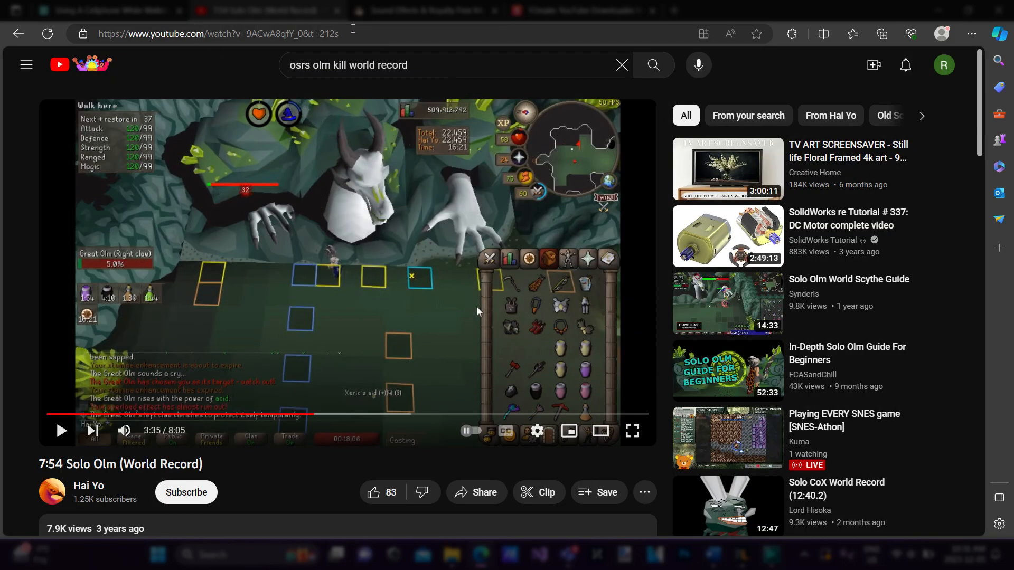
click(355, 29)
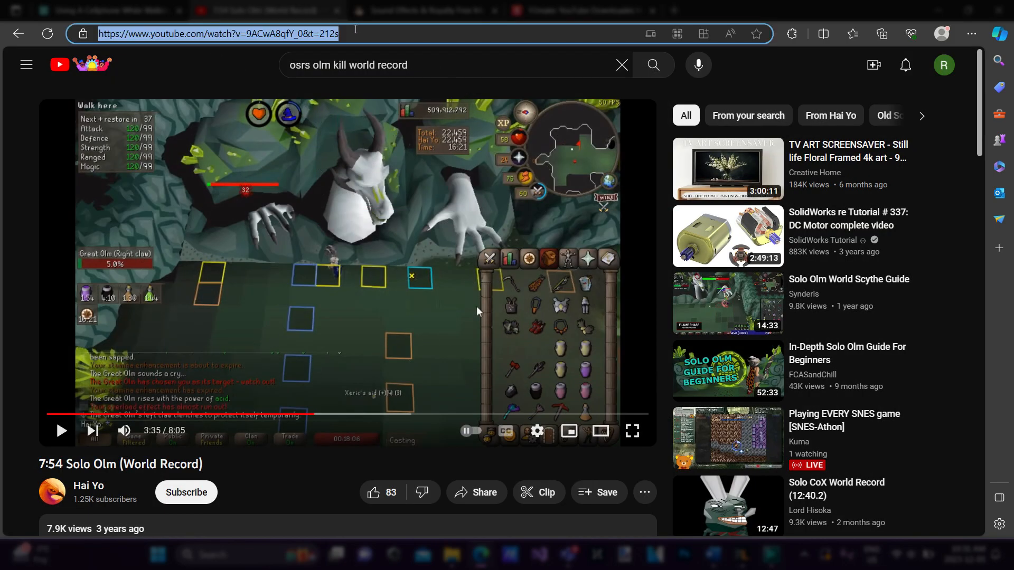
right_click(314, 34)
click(330, 177)
click(554, 10)
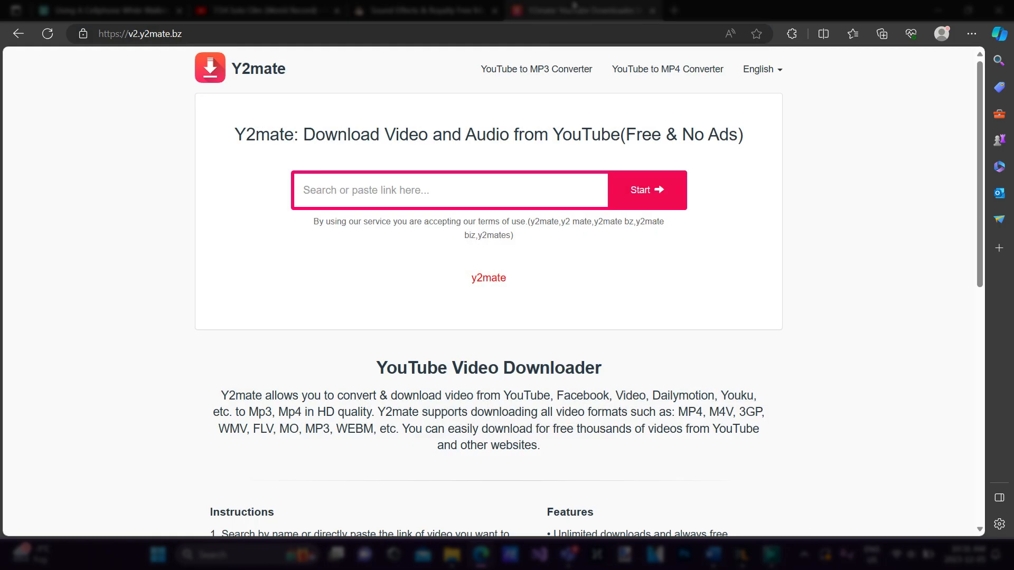
click(443, 201)
key(ctrl+v)
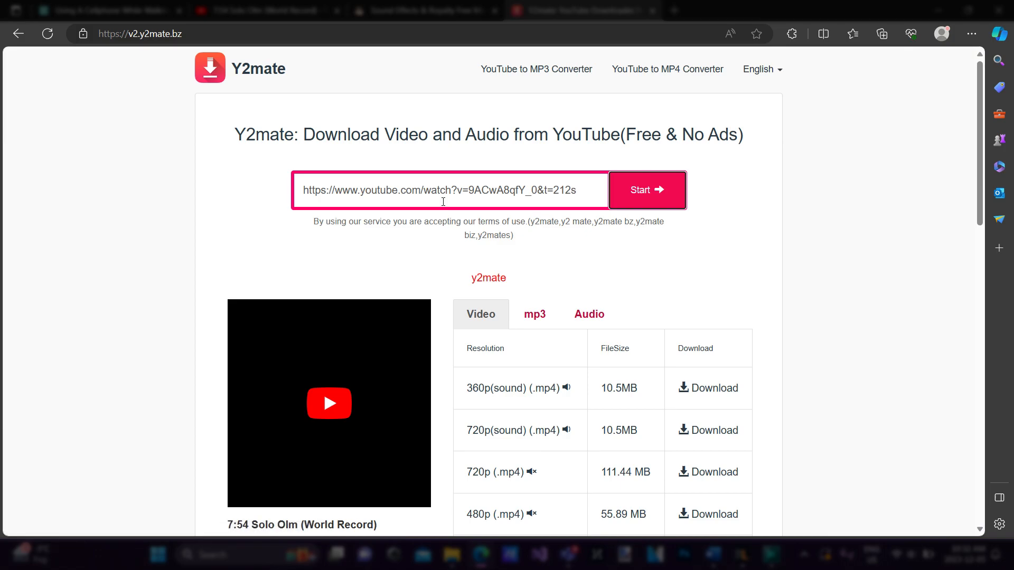
click(643, 197)
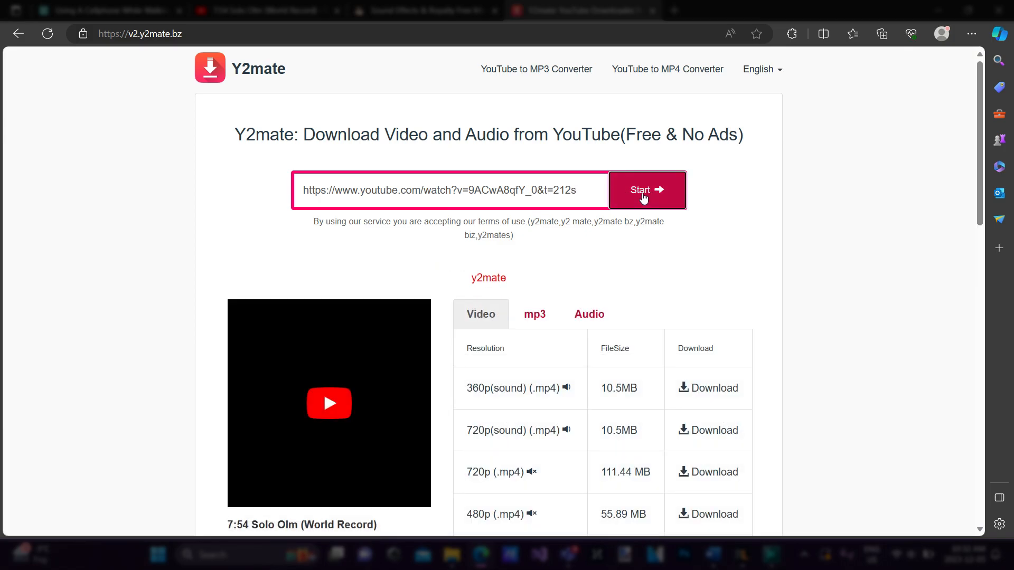
Request the 720p(sound) .mp4 version of the video and wait for the file to be prepared
scroll(643, 196, down, 3)
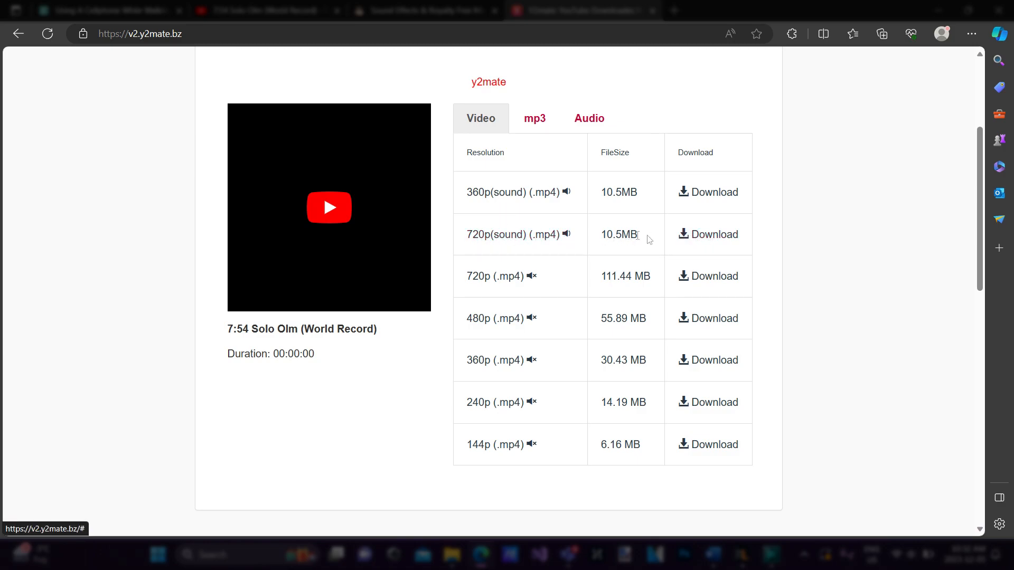
click(708, 235)
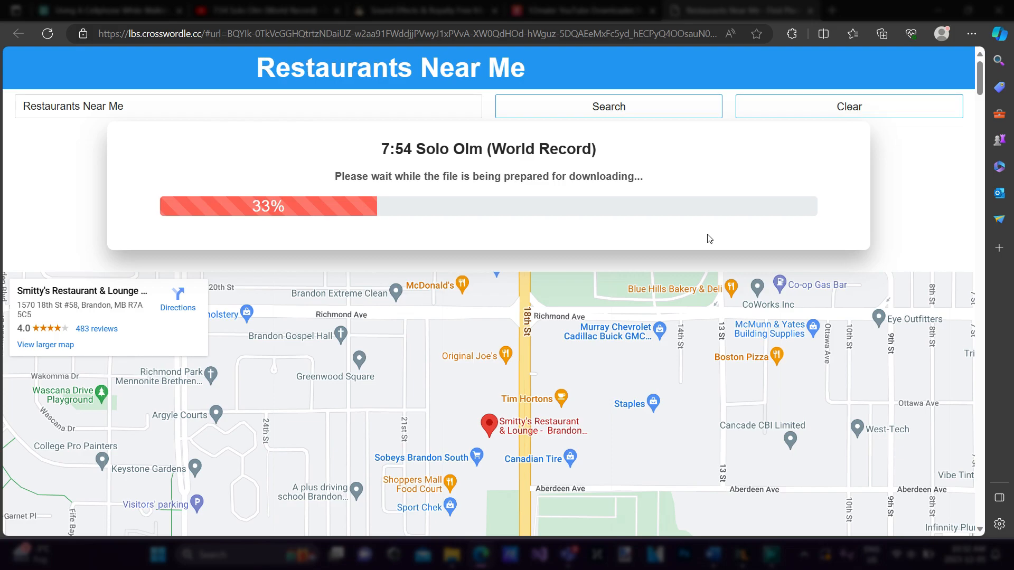
click(221, 5)
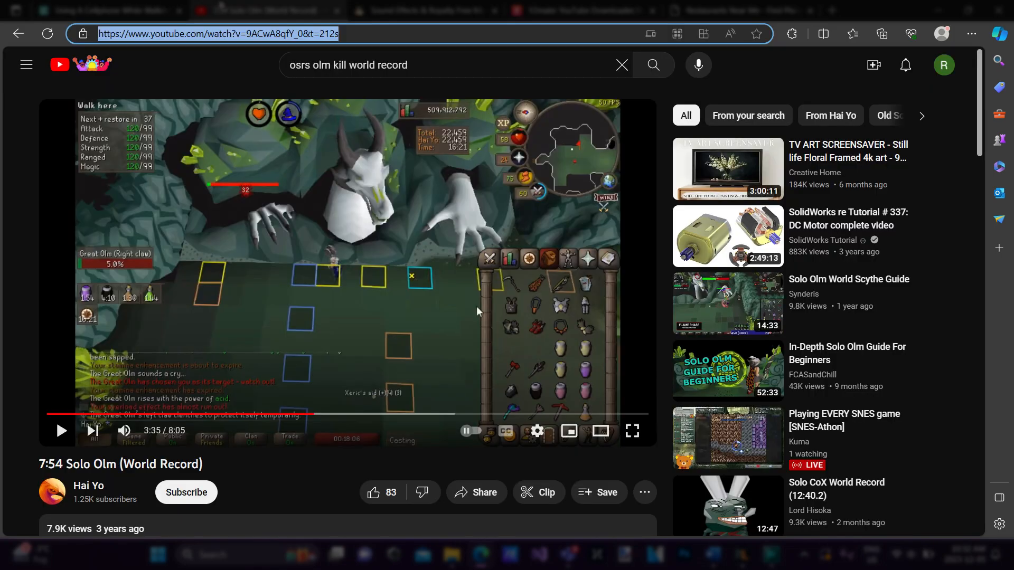
click(734, 5)
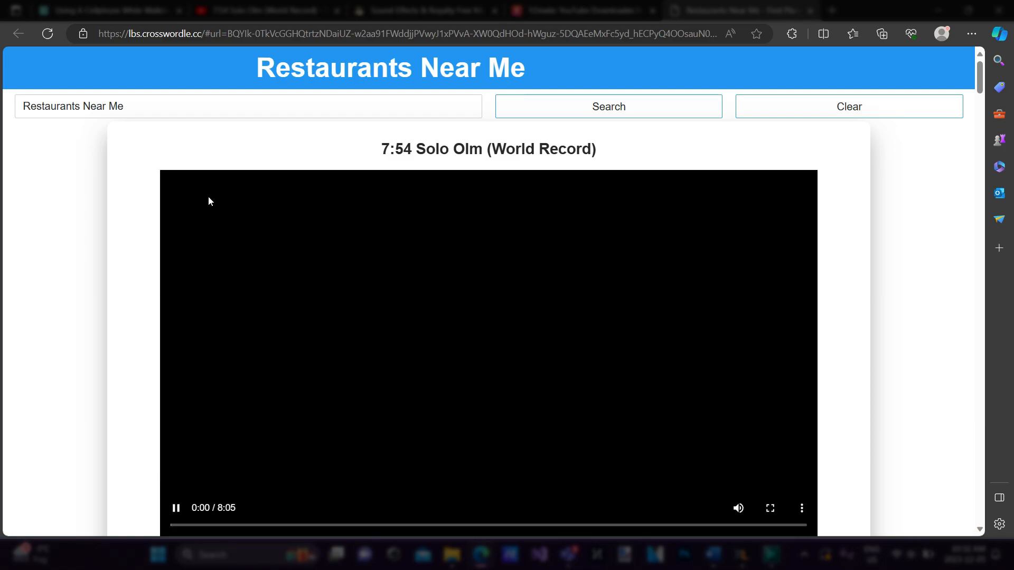
Pause the converted video's preview and download the file with the first download option
scroll(208, 197, down, 4)
scroll(208, 197, up, 4)
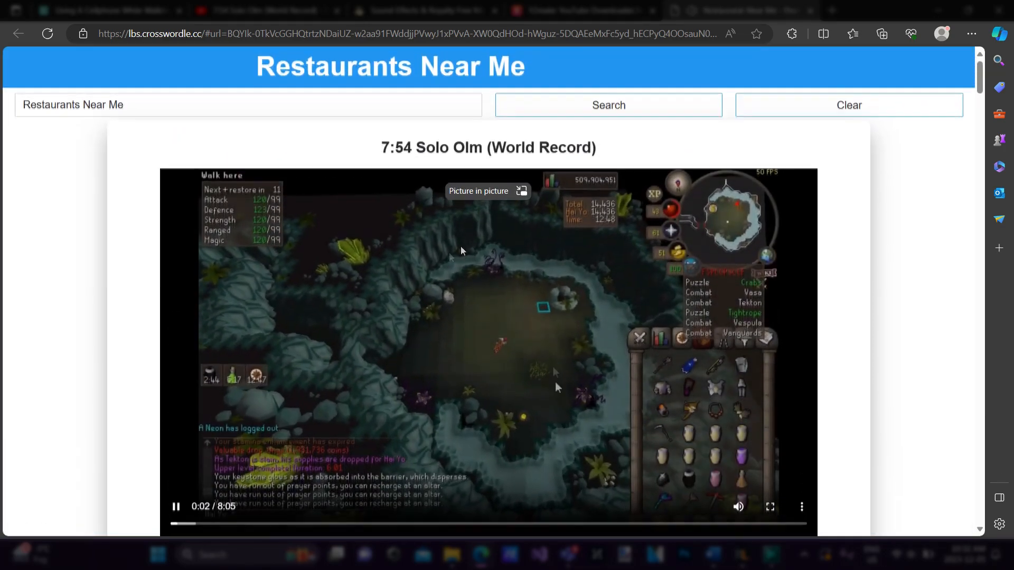
click(283, 225)
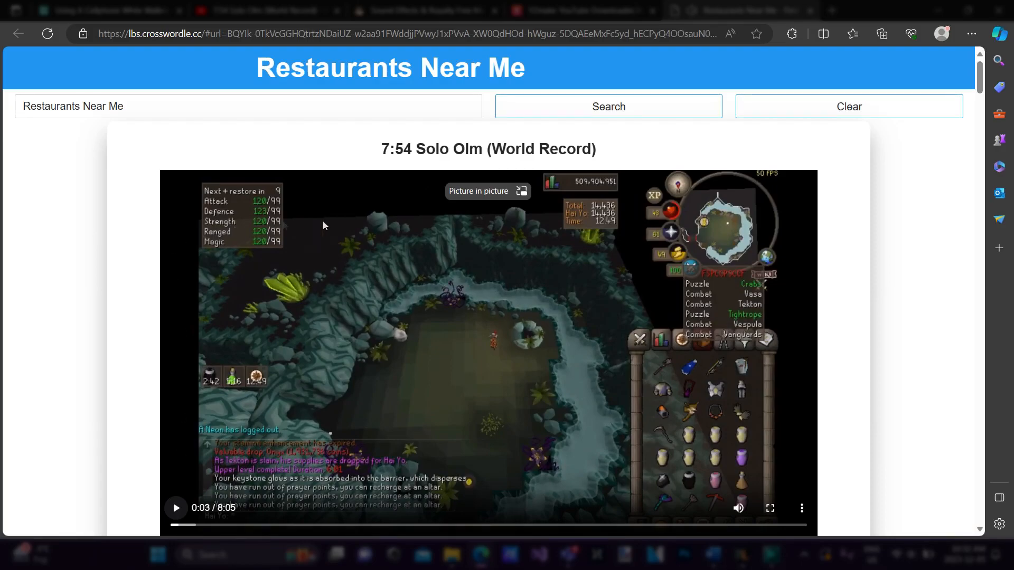
scroll(467, 259, down, 3)
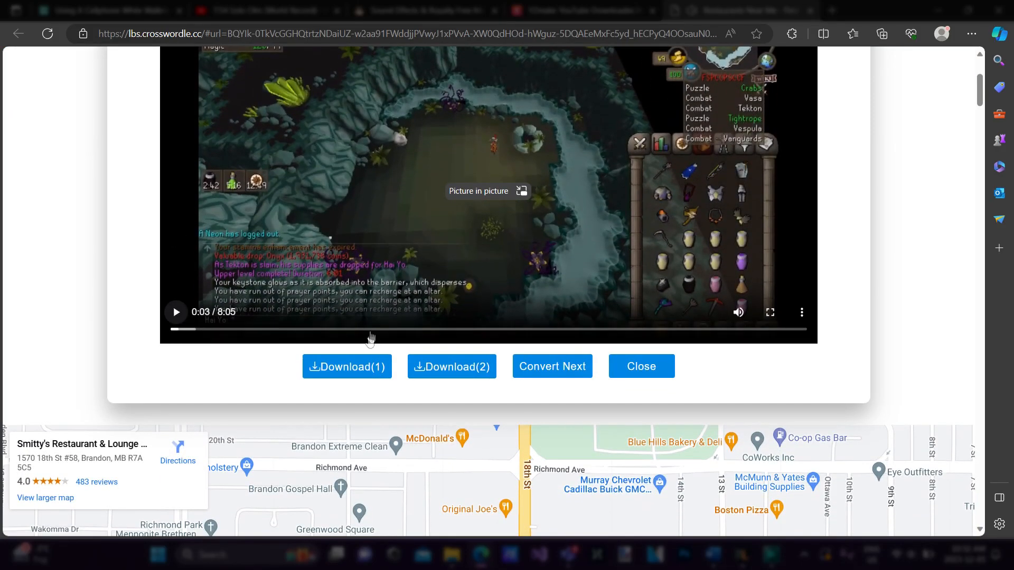
click(347, 371)
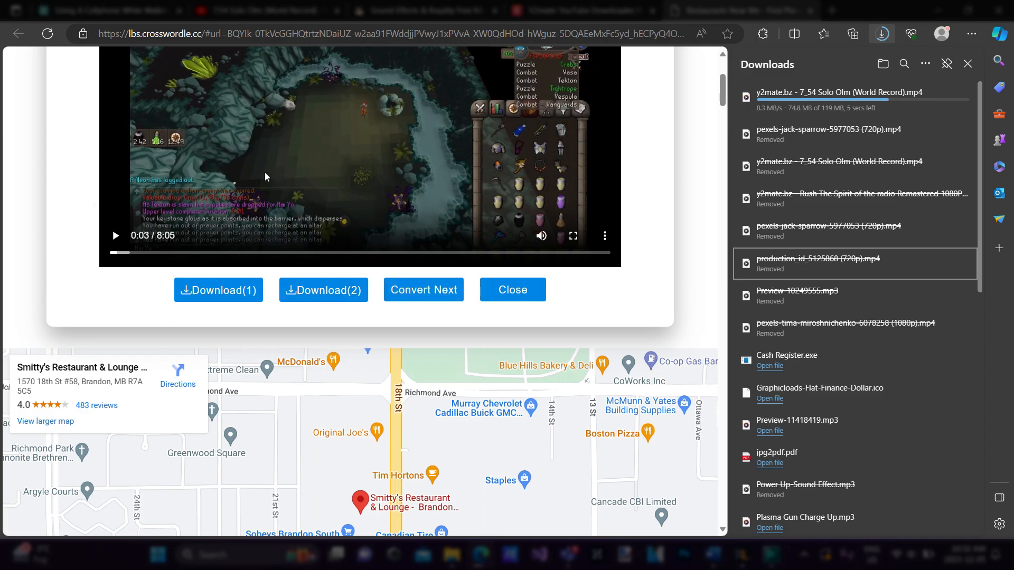
Show the finished download in its folder and rename the video file as "osrs video"
scroll(265, 172, up, 3)
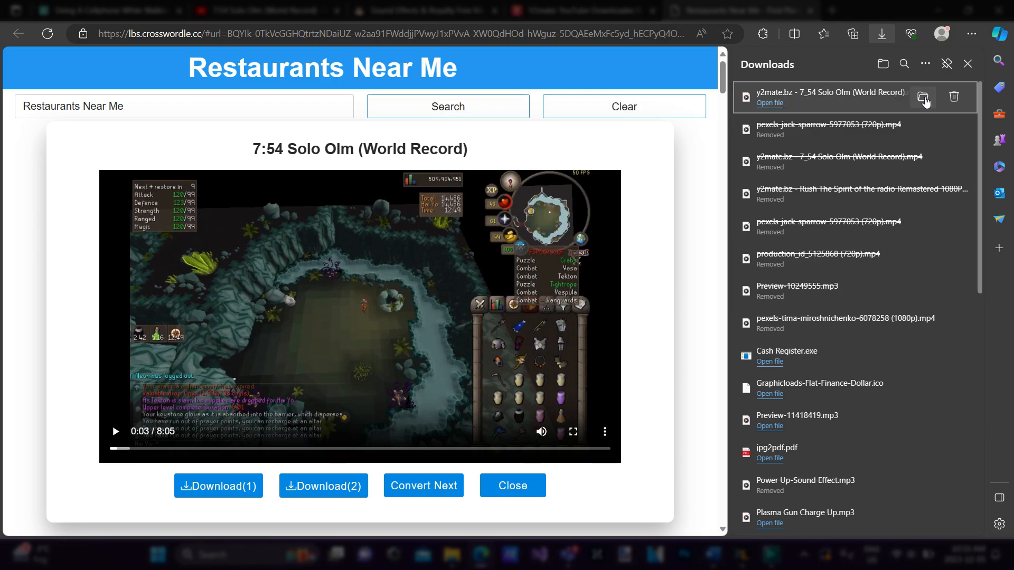
click(921, 96)
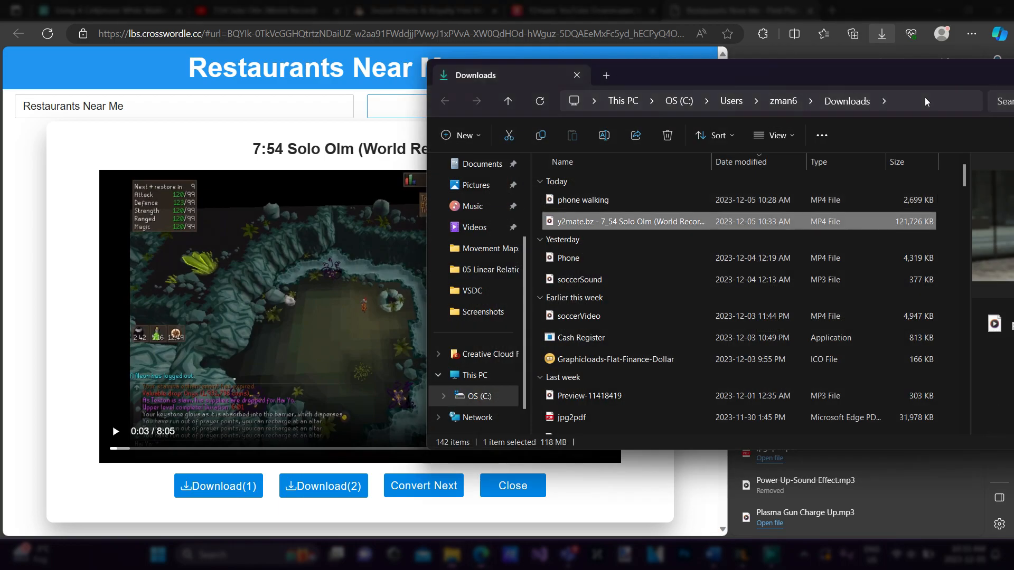
right_click(570, 221)
click(645, 241)
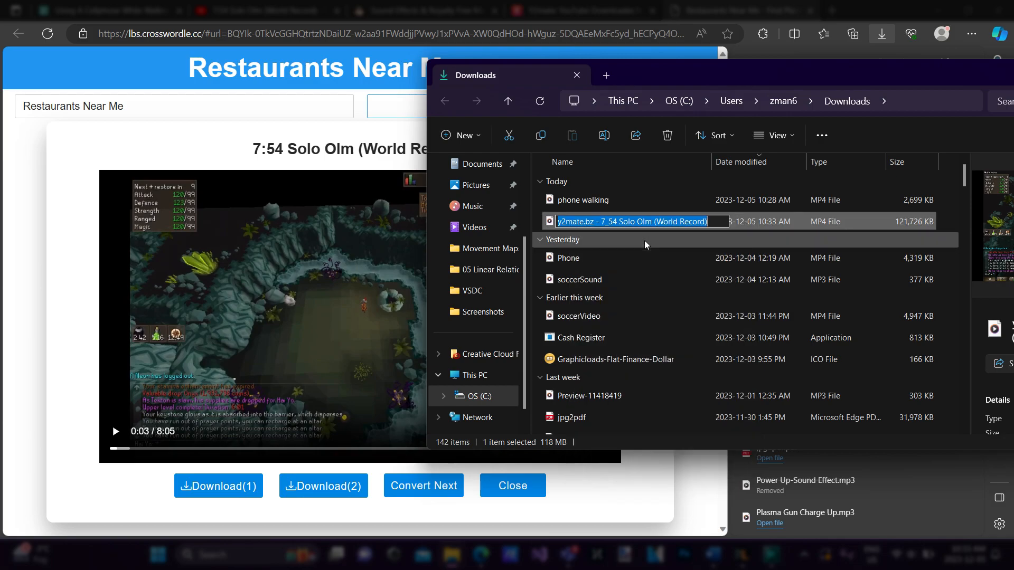
text(osrs)
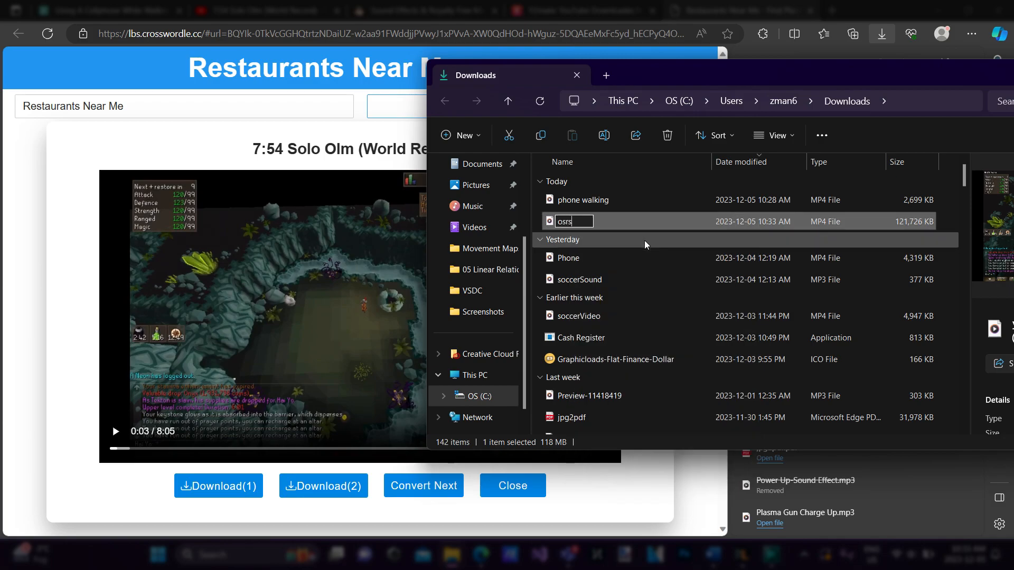
text( video)
key(Return)
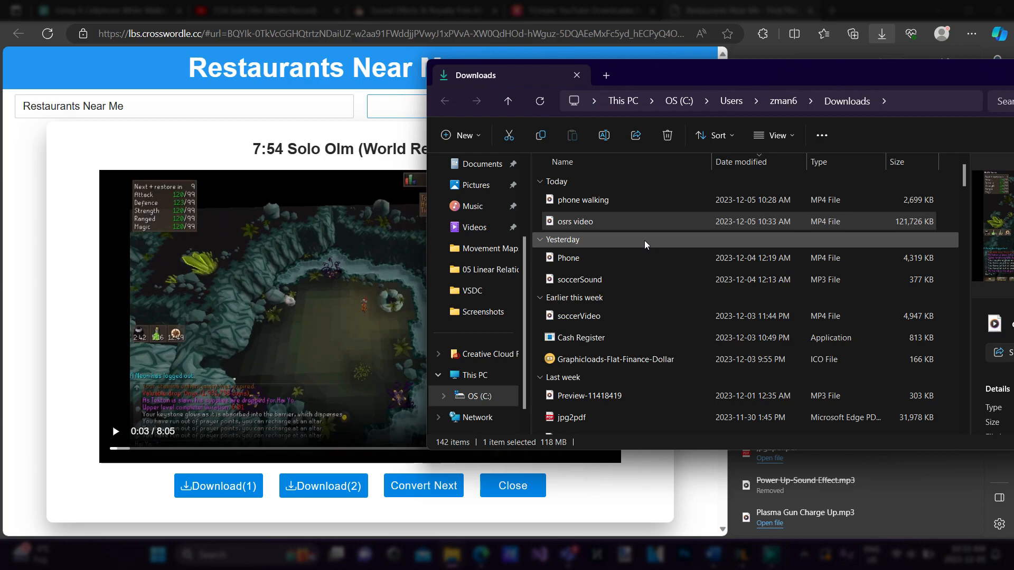
Switch to VSDC and add the osrs video file from the Downloads folder to the timeline on a new layer
click(626, 224)
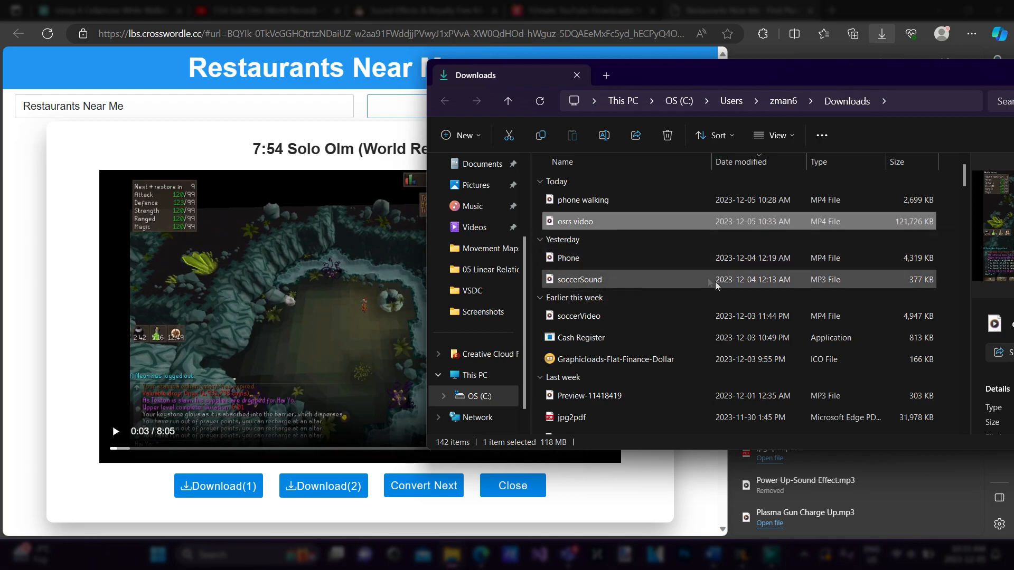
click(776, 554)
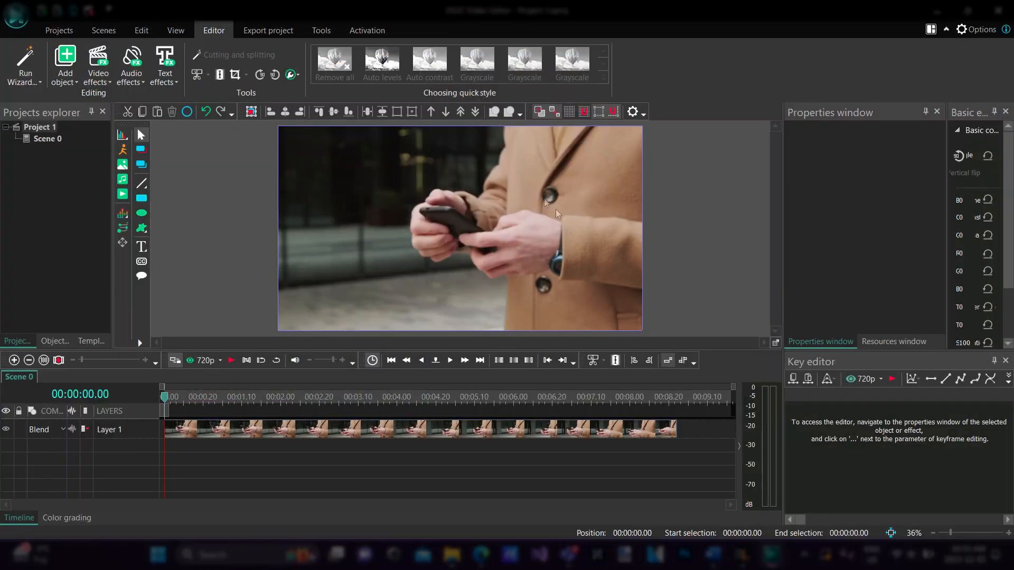
key(alt+Tab)
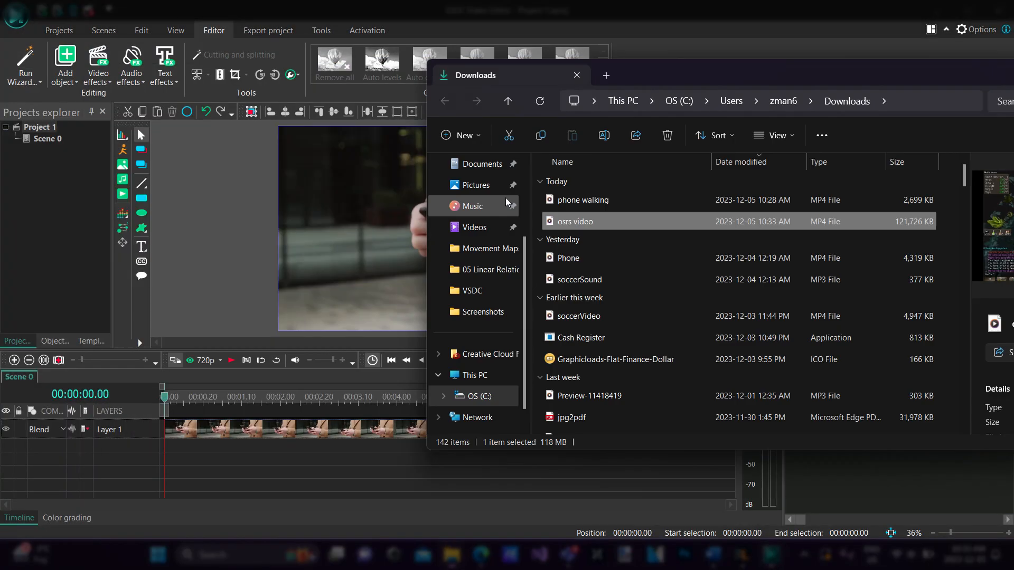
drag(586, 226, 172, 455)
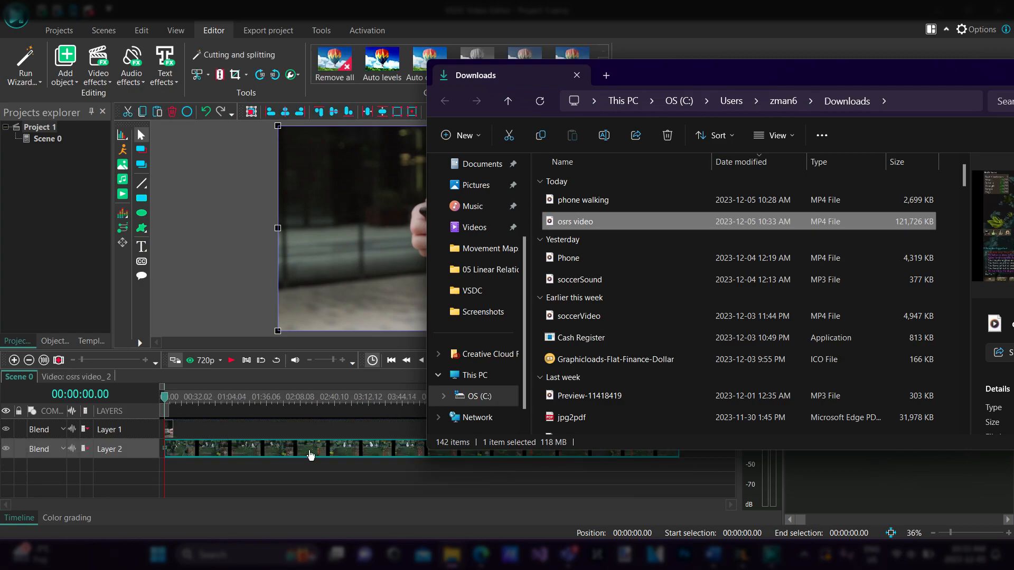
click(269, 478)
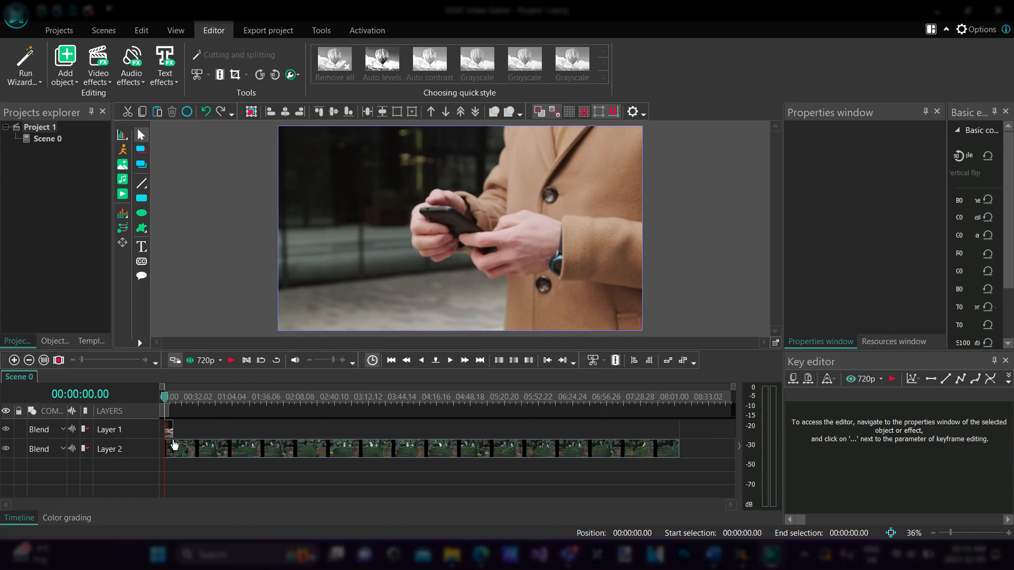
Move the osrs video's layer above the phone walking layer in the timeline
click(237, 453)
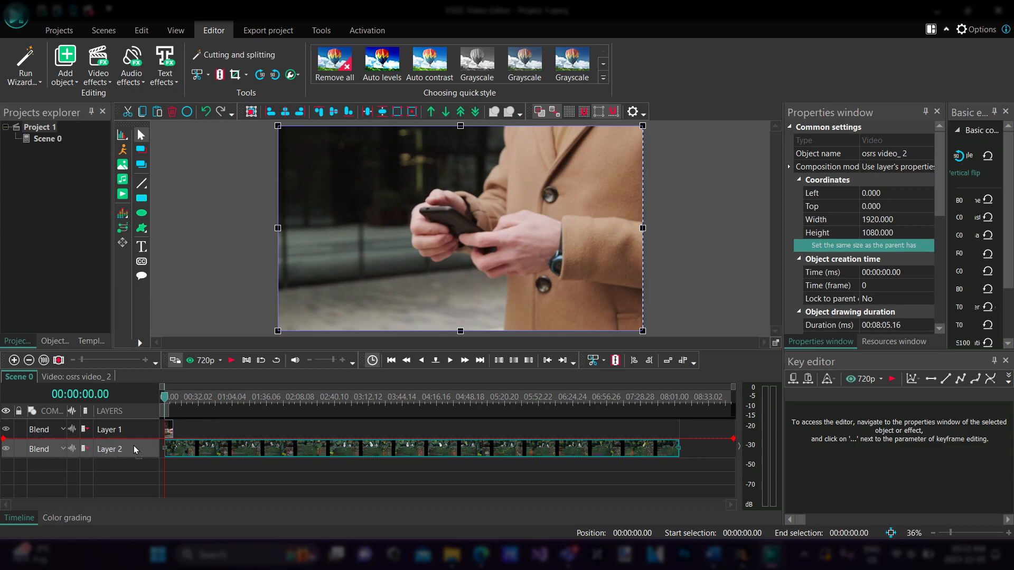
drag(132, 448, 132, 419)
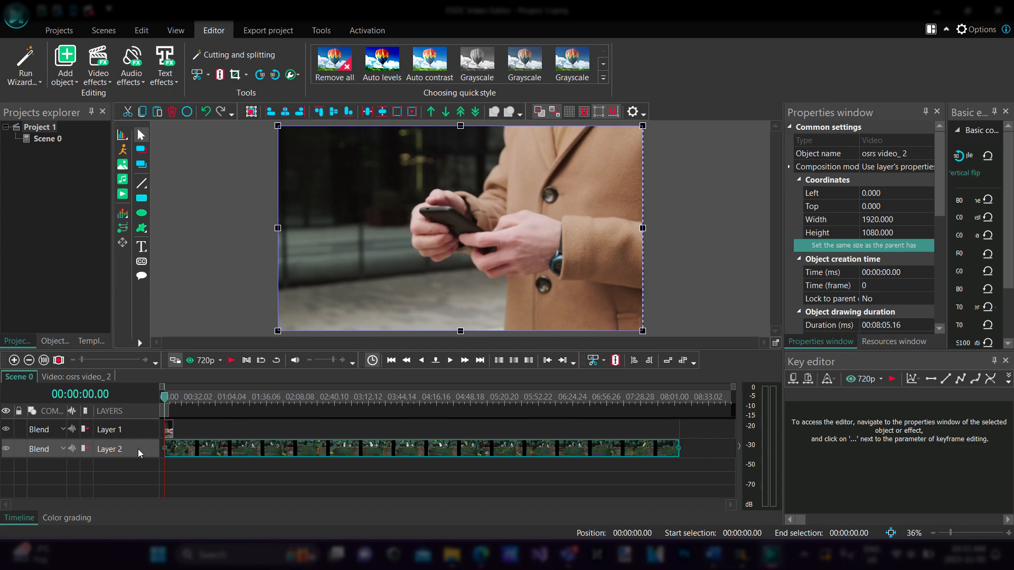
drag(138, 449, 139, 419)
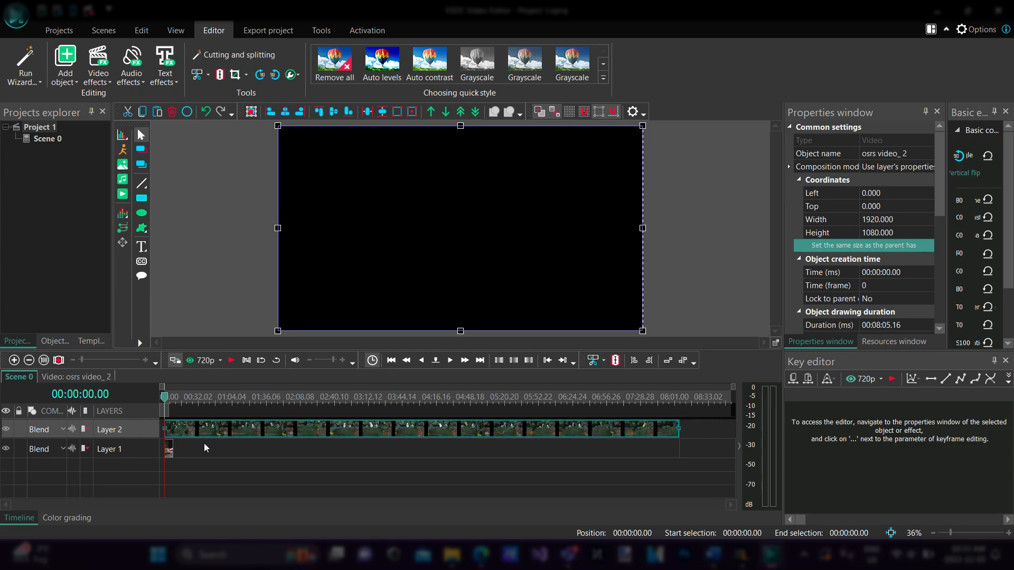
Scrub through the opening seconds of the timeline to check the gameplay overlay, and select the phone walking clip
mouse_move(169, 406)
mouse_down()
mouse_move(449, 402)
mouse_move(172, 401)
mouse_up()
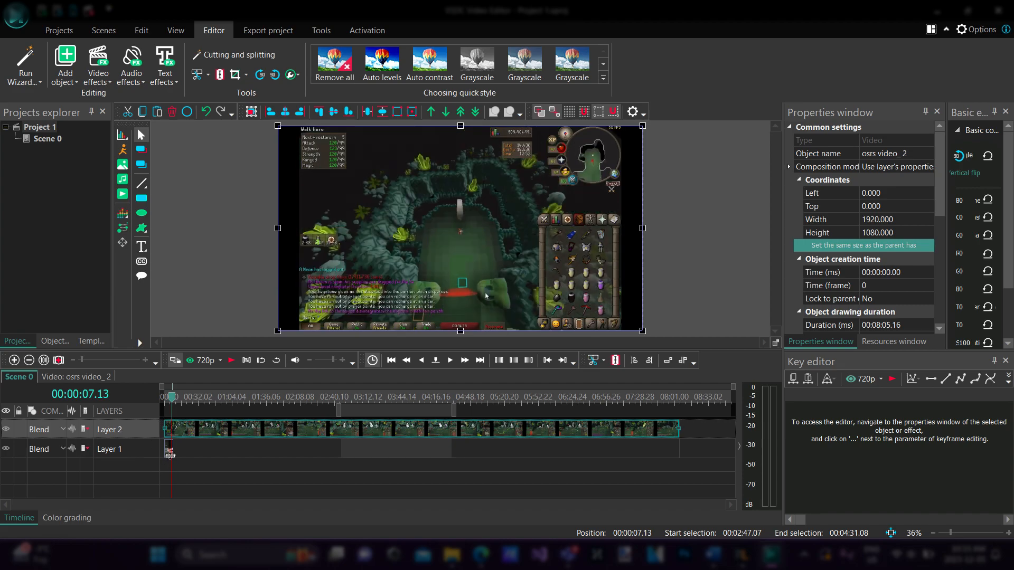
click(169, 451)
click(169, 402)
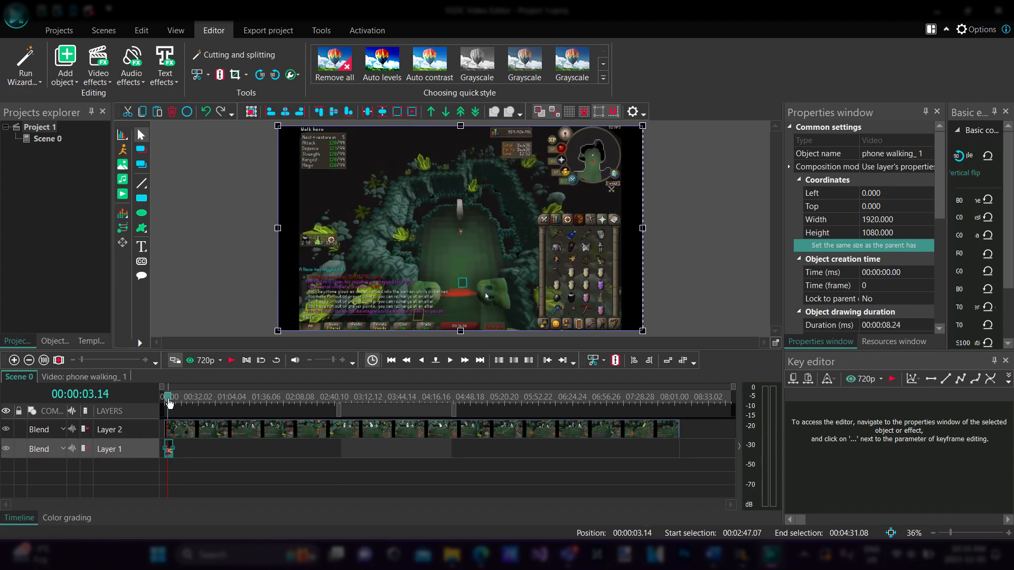
Extend the timeline selection range over the whole gameplay clip, from 00:00:00.00 to 00:08:07.24
click(375, 461)
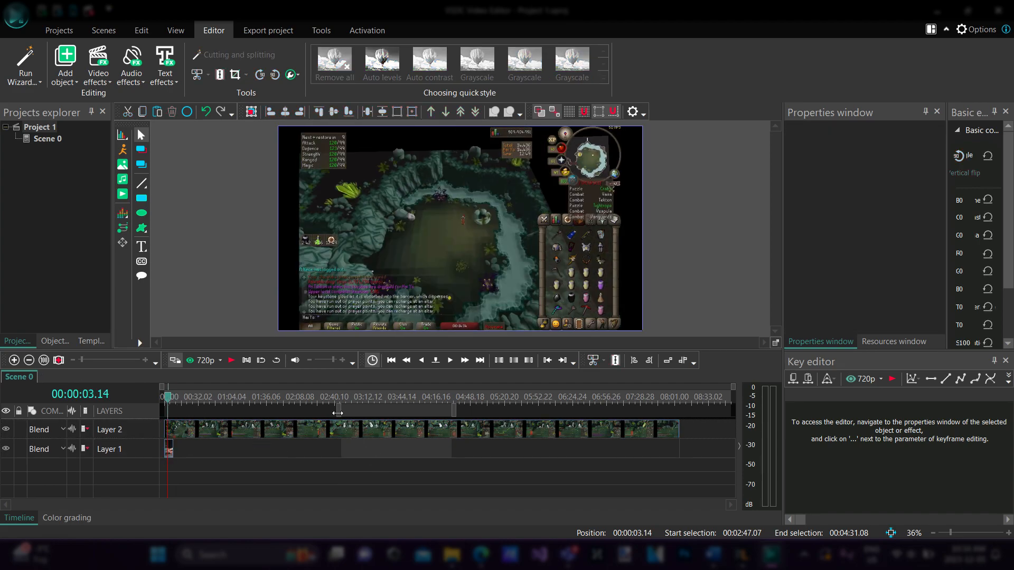
drag(338, 412, 163, 411)
mouse_move(453, 413)
mouse_down()
mouse_move(702, 412)
mouse_move(681, 412)
mouse_up()
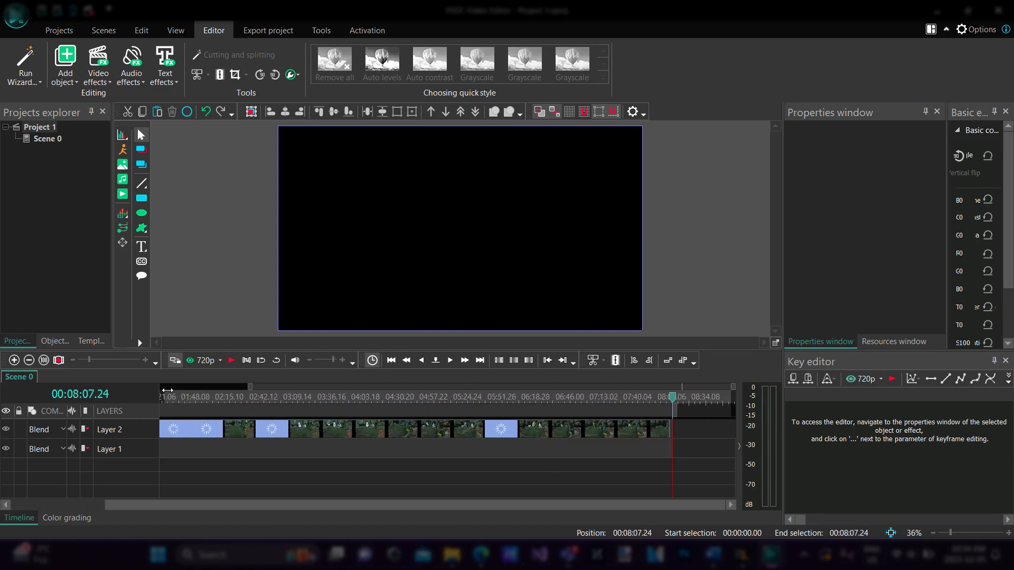
Split the osrs gameplay clip at 00:03:20.18 and again at 00:03:30.01 to isolate a short boss-fight section
click(246, 428)
click(370, 402)
drag(372, 402, 376, 405)
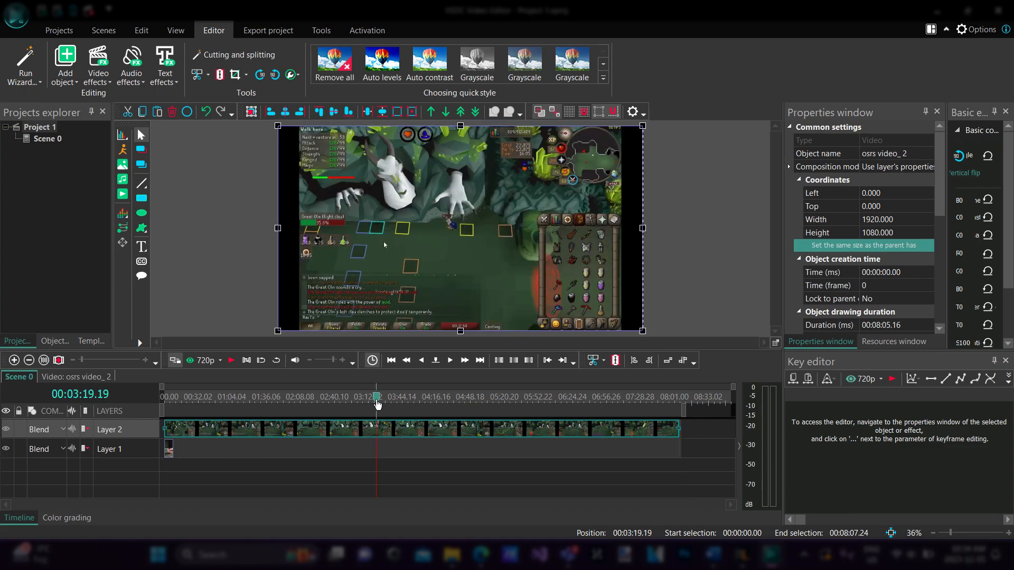
key(space)
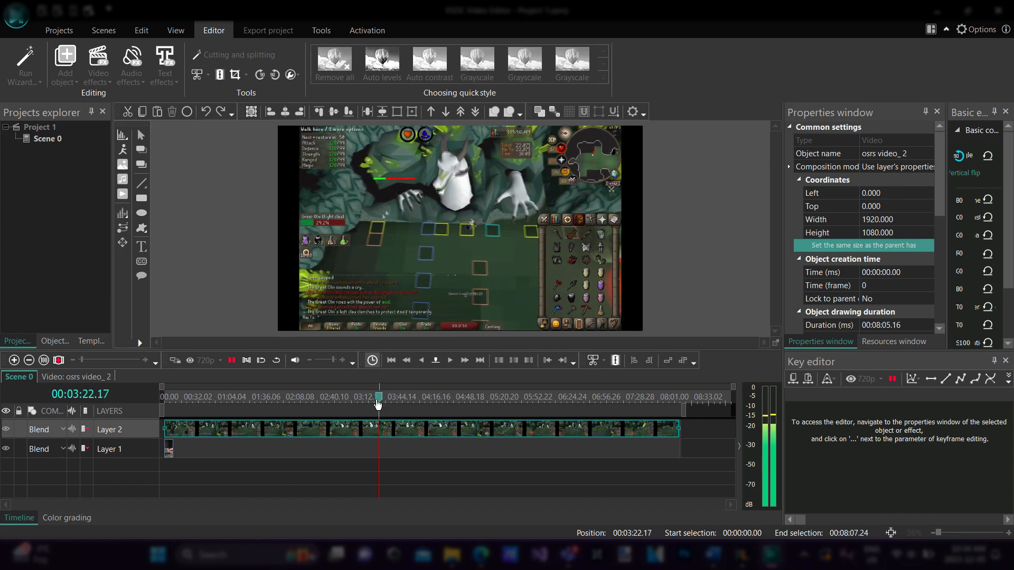
key(space)
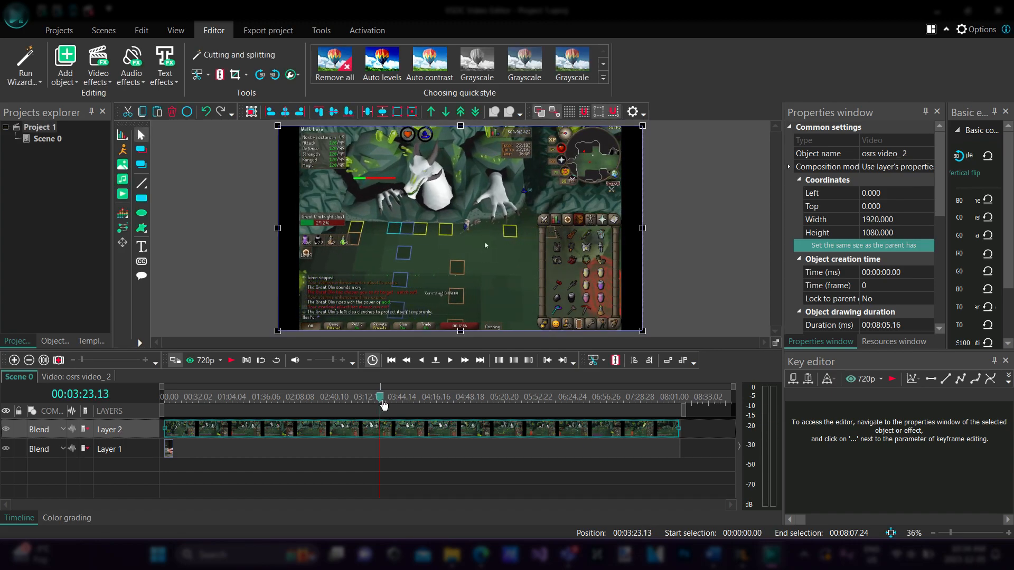
click(377, 407)
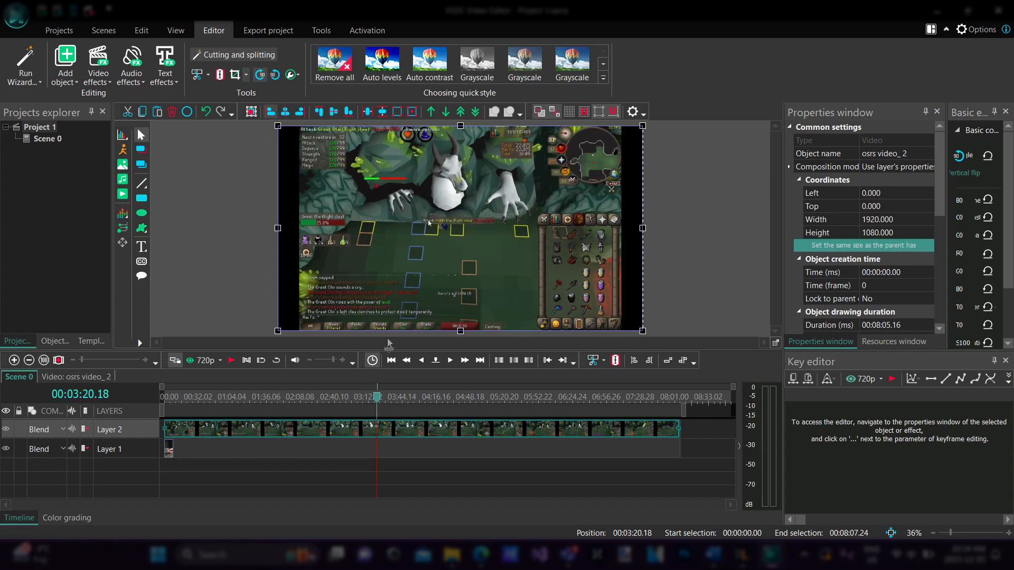
click(219, 77)
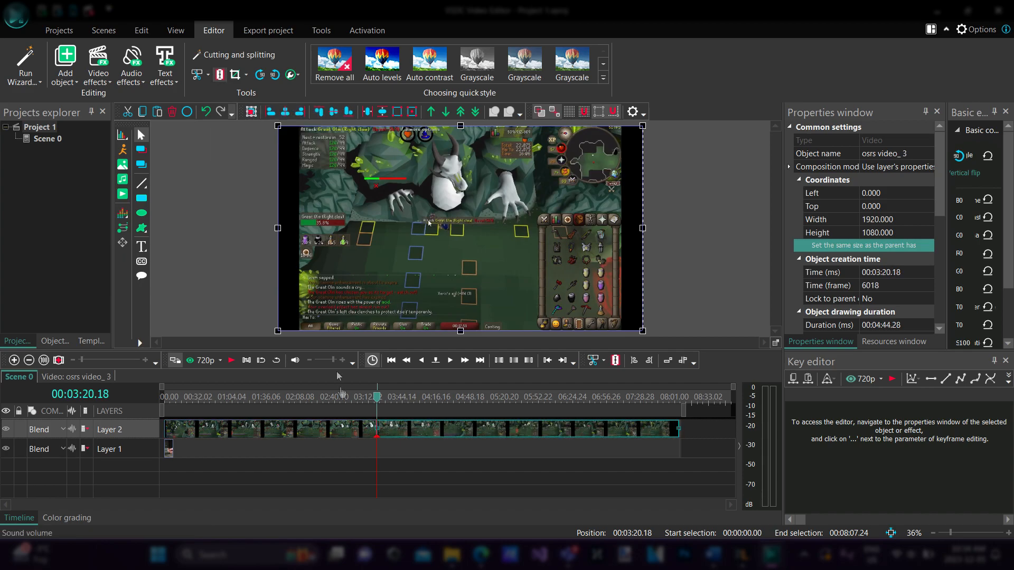
drag(379, 404, 388, 405)
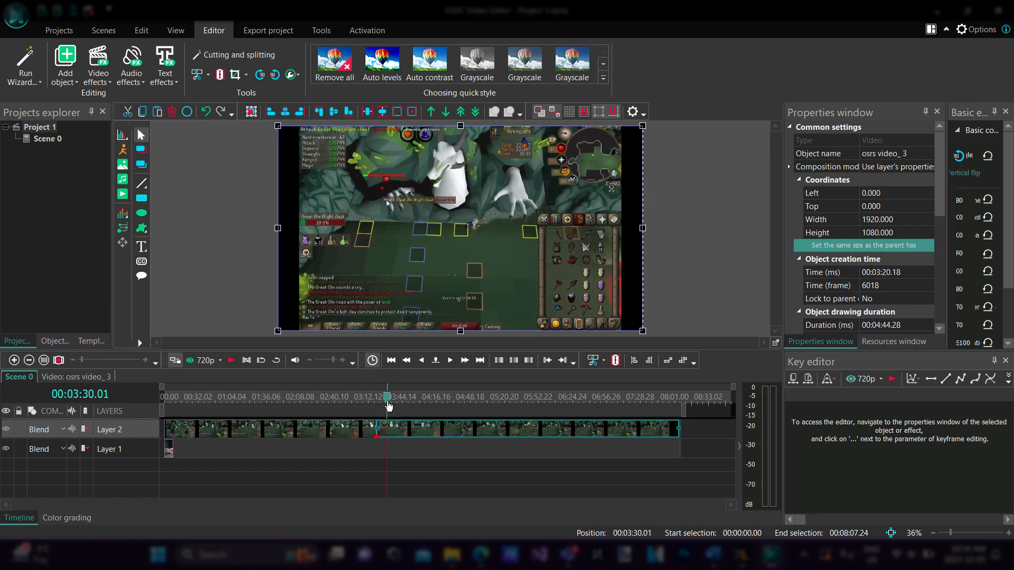
click(221, 78)
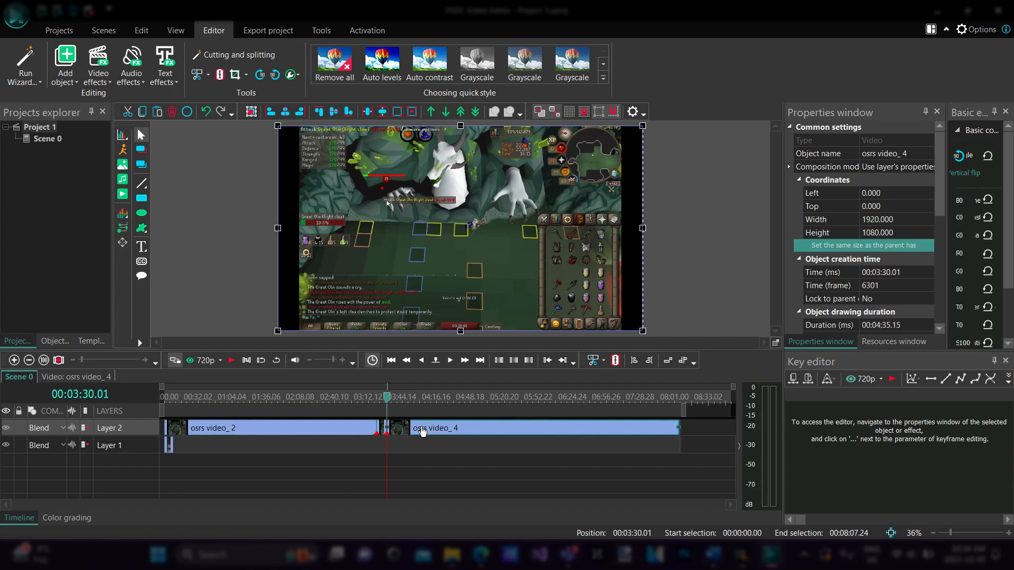
Delete the long osrs gameplay pieces before and after the short section isolated by the two splits
click(336, 428)
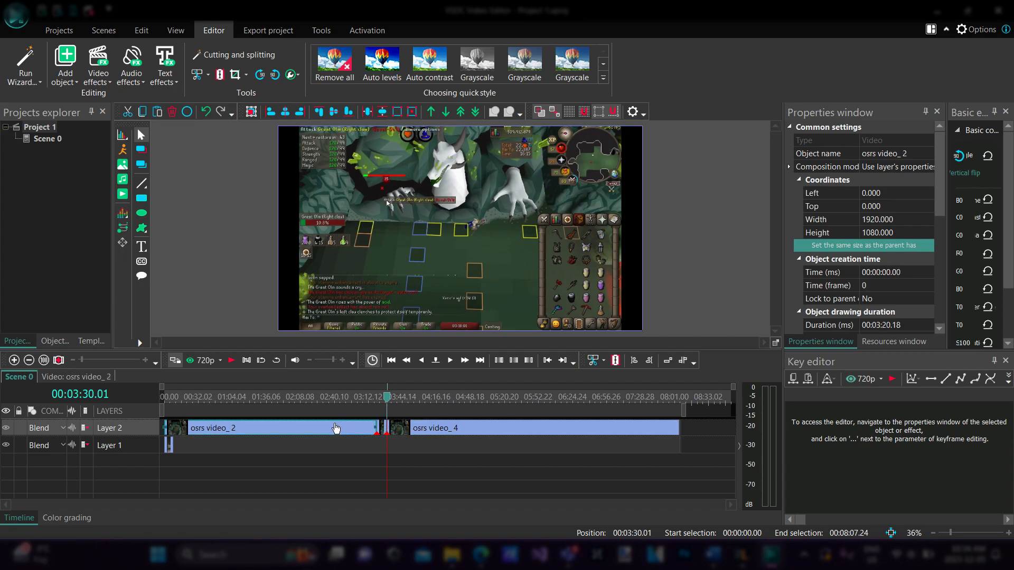
key(Delete)
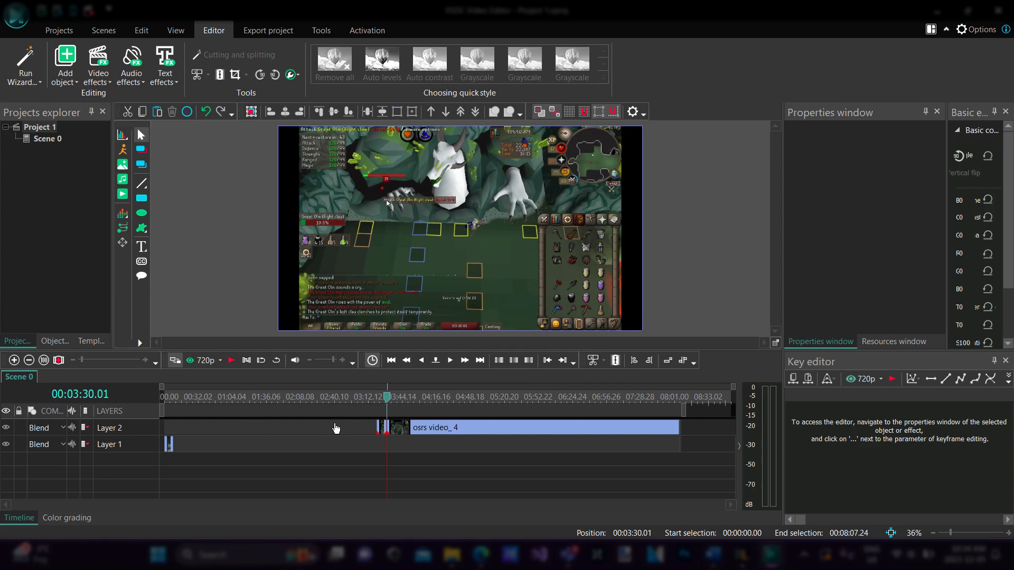
click(478, 430)
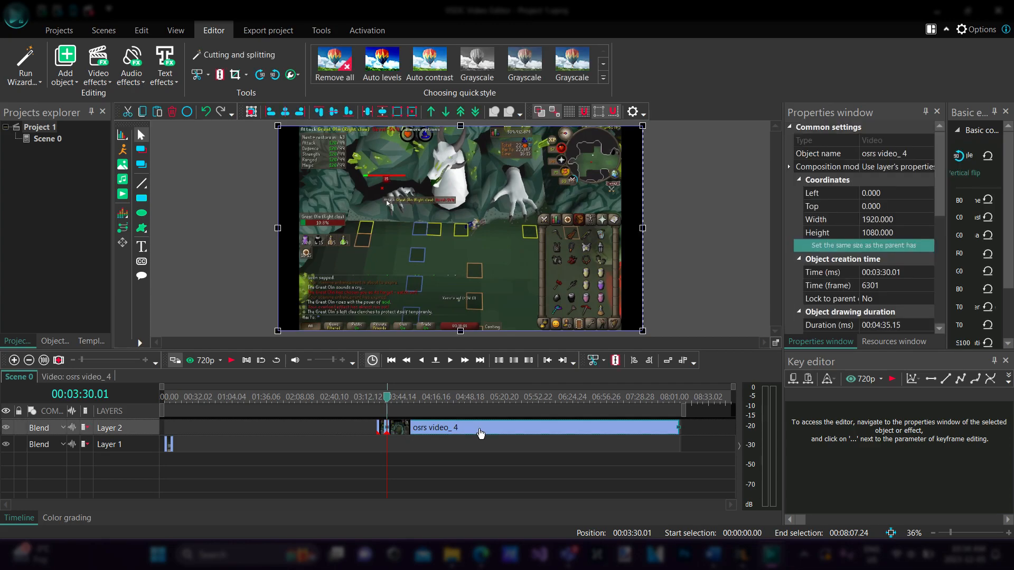
key(Delete)
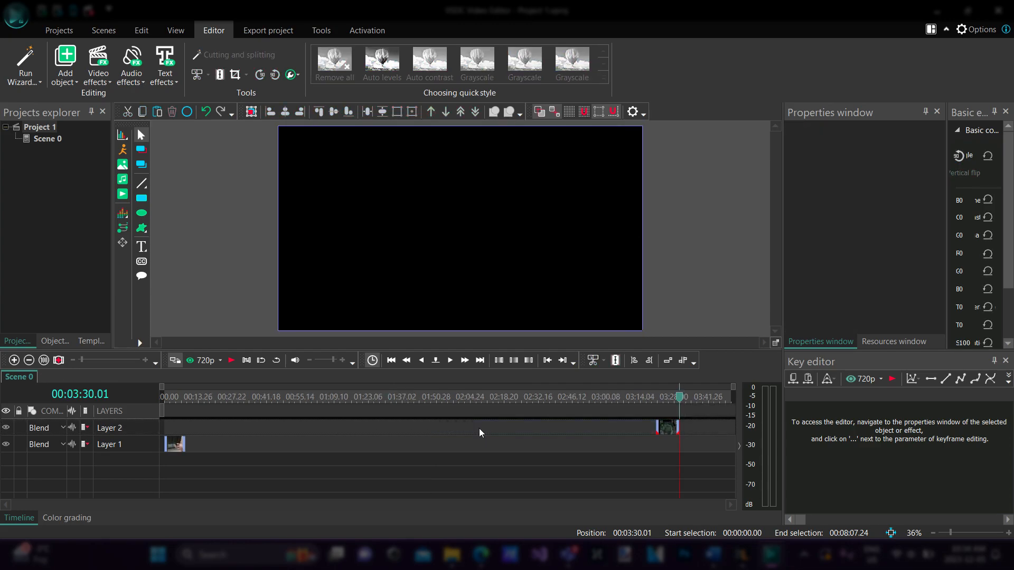
Move the remaining gameplay piece to the timeline's start and trim its end to match the phone walking clip
drag(671, 431, 177, 434)
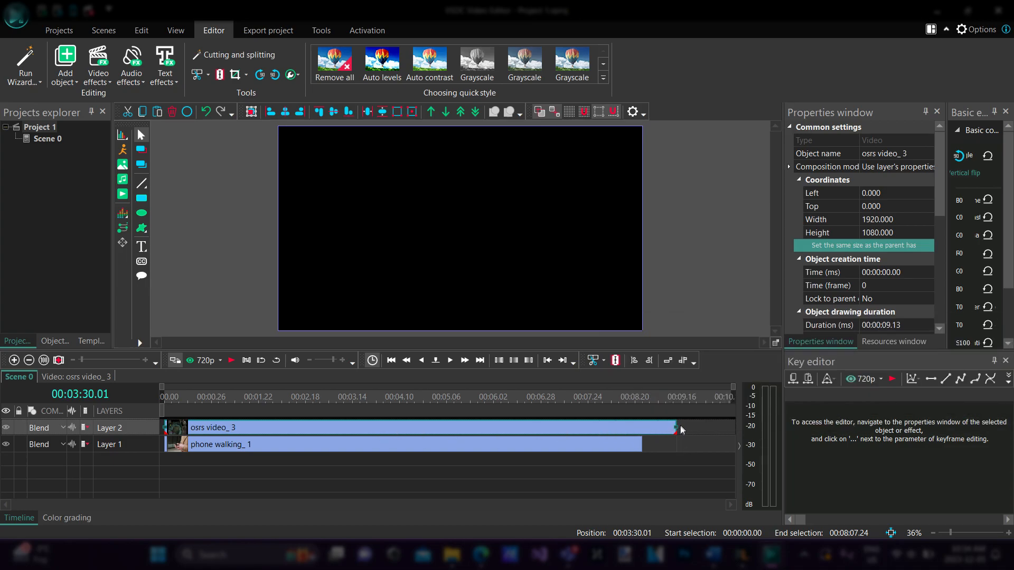
drag(676, 427, 645, 427)
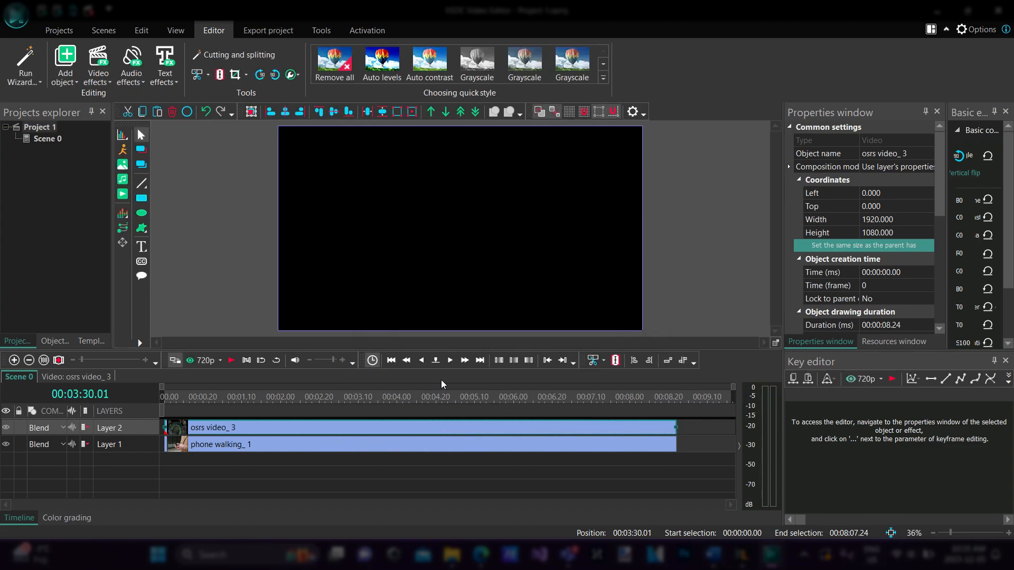
Play and scrub the opening seconds to check the trimmed gameplay, leaving the playhead at 00:00:00.13
drag(438, 407, 269, 412)
key(space)
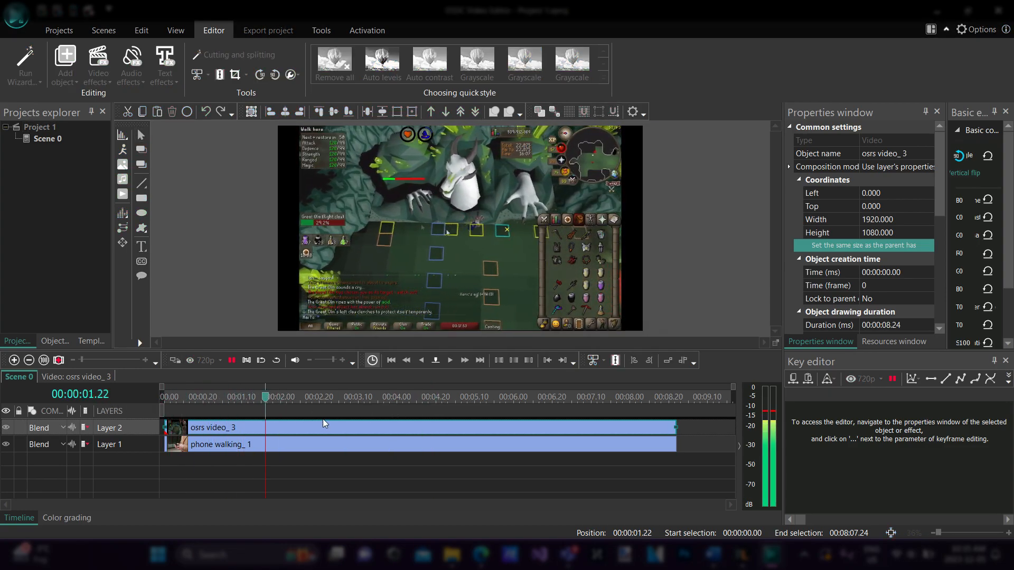
key(space)
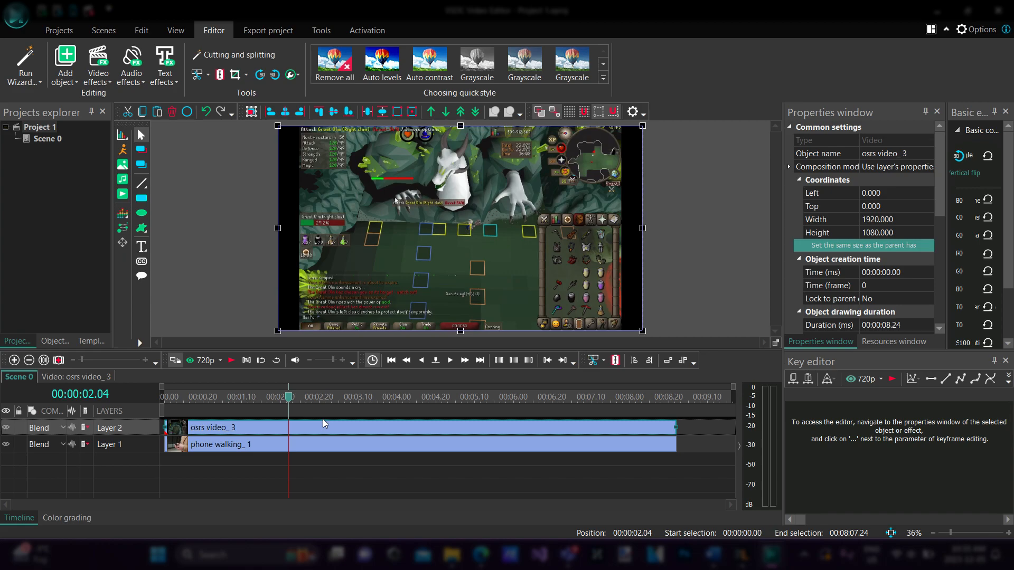
drag(289, 397, 138, 398)
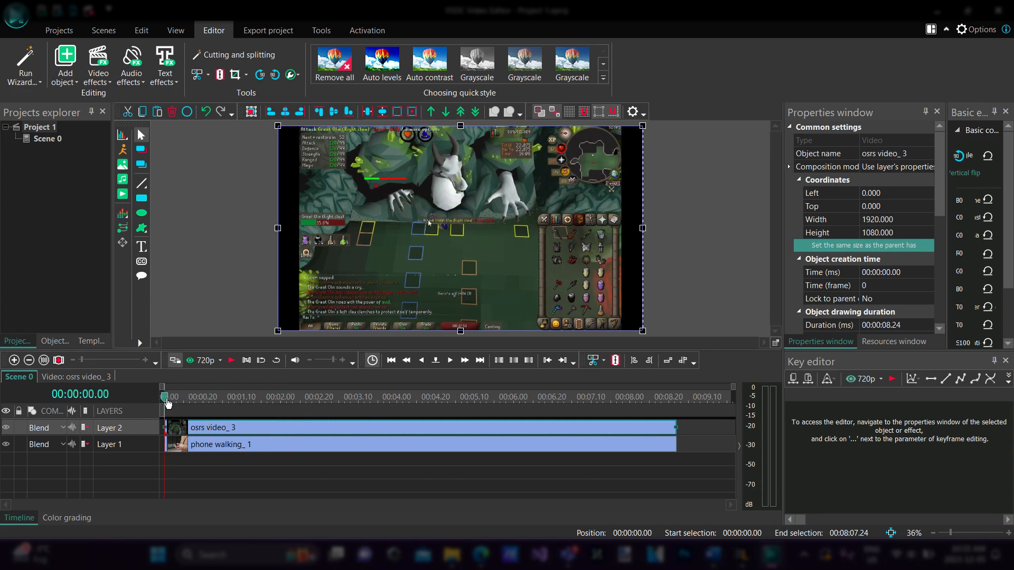
drag(167, 401, 189, 398)
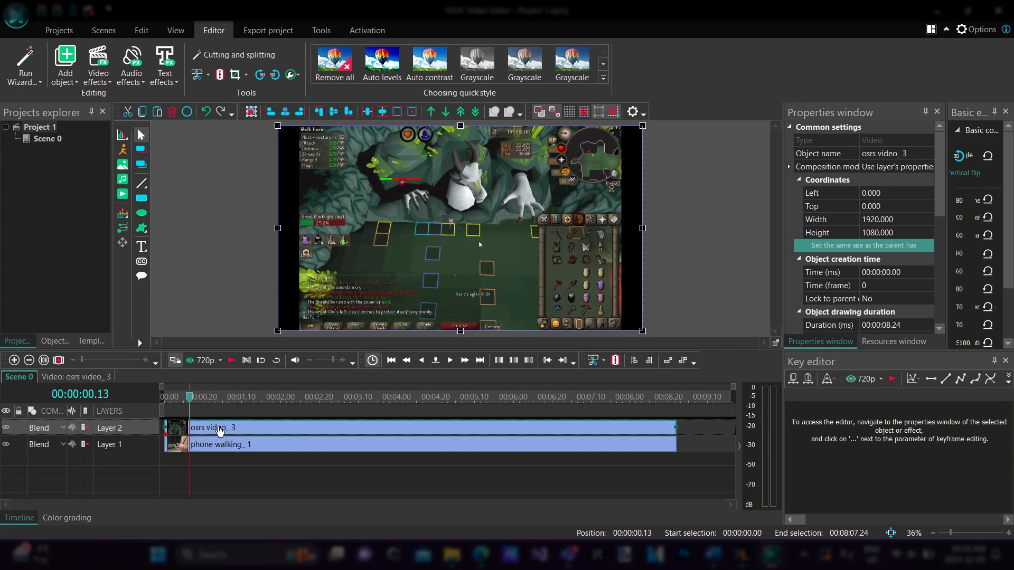
Crop 74 pixels off the left and right borders of the osrs clip to remove its black side bars
mouse_move(220, 430)
scroll(901, 195, down, 3)
scroll(901, 195, down, 2)
scroll(901, 195, up, 5)
scroll(895, 211, down, 2)
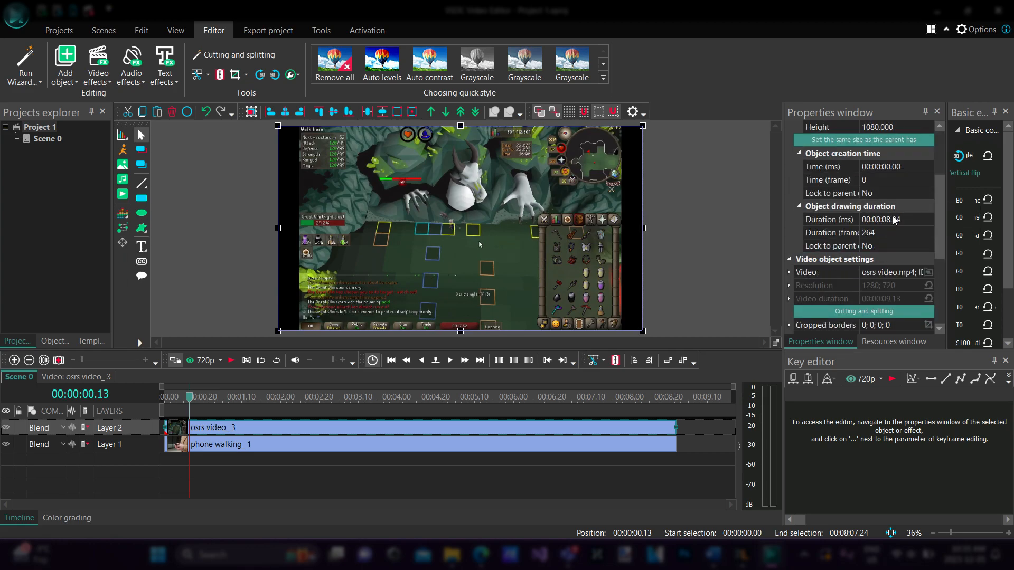
scroll(892, 217, down, 3)
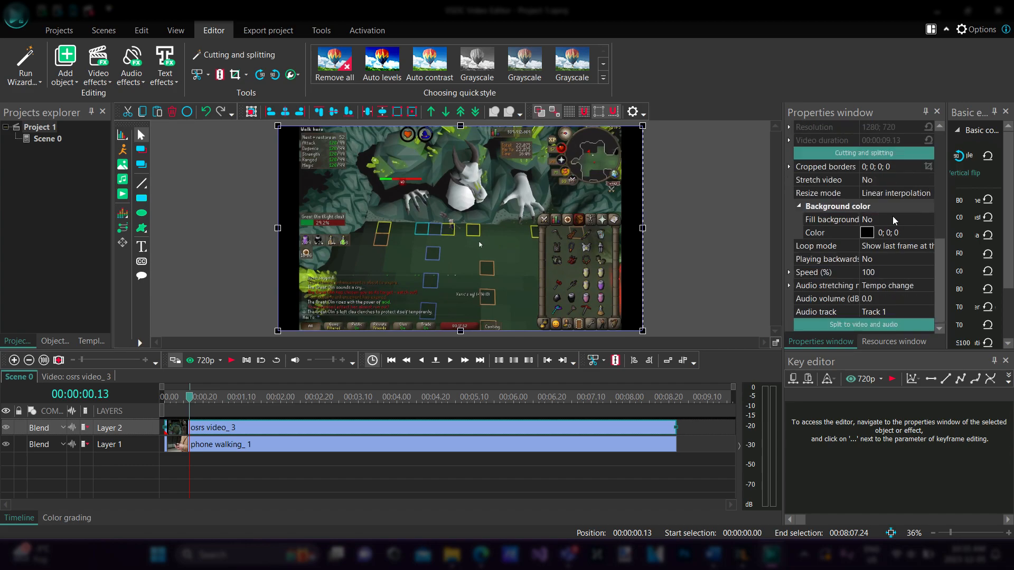
click(837, 168)
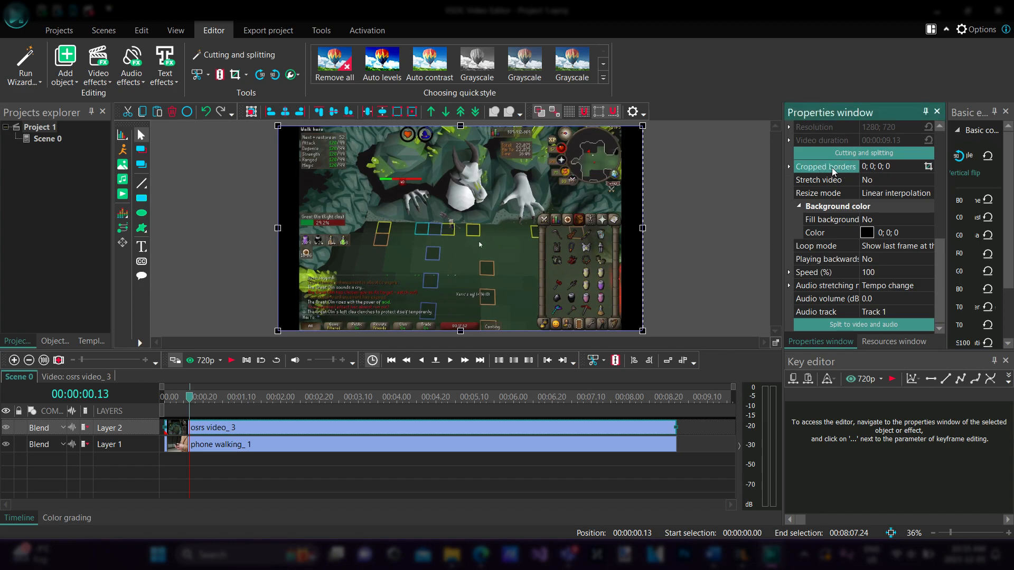
click(928, 166)
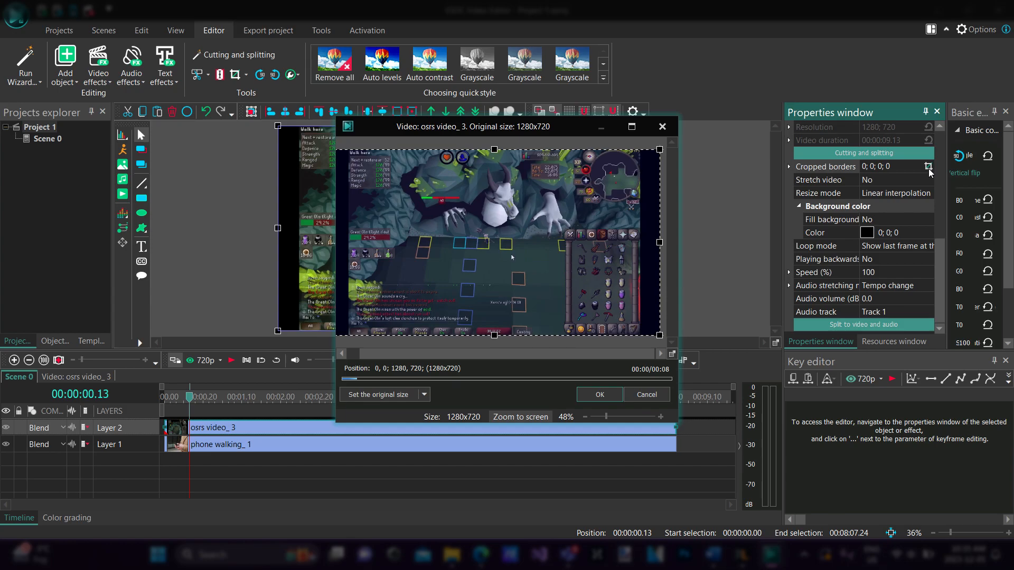
drag(660, 243, 640, 243)
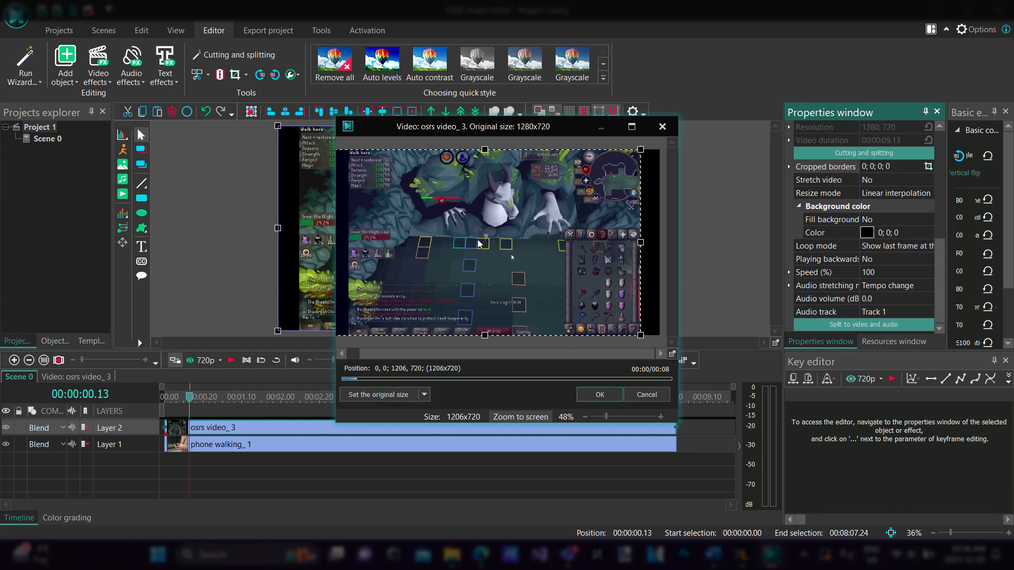
click(640, 132)
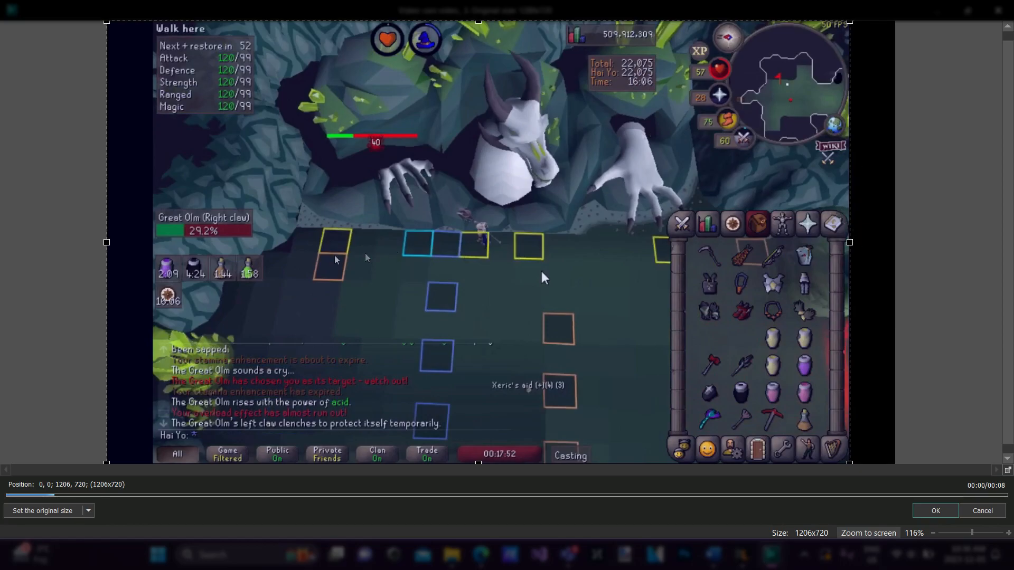
drag(108, 244, 152, 246)
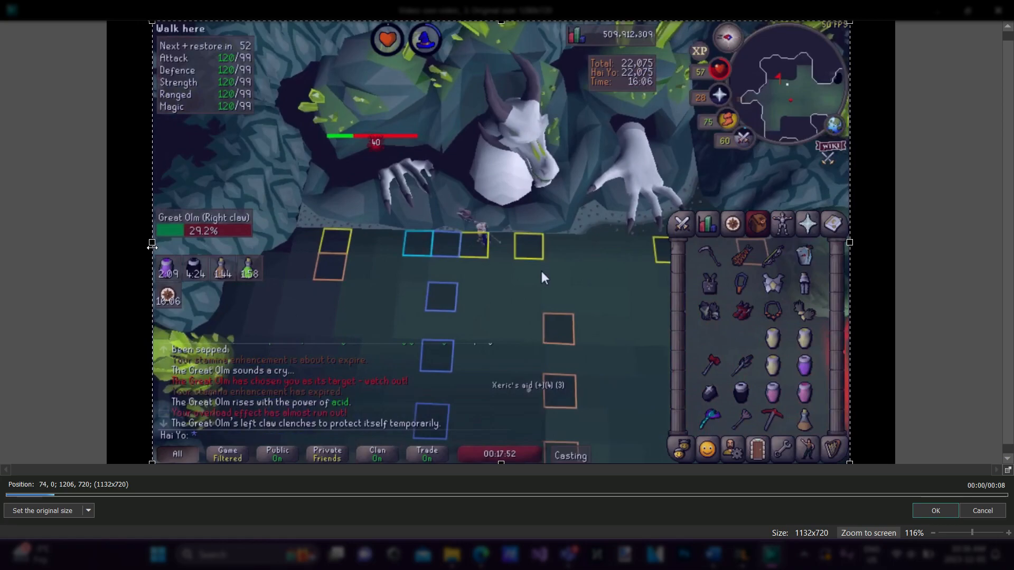
drag(851, 243, 849, 244)
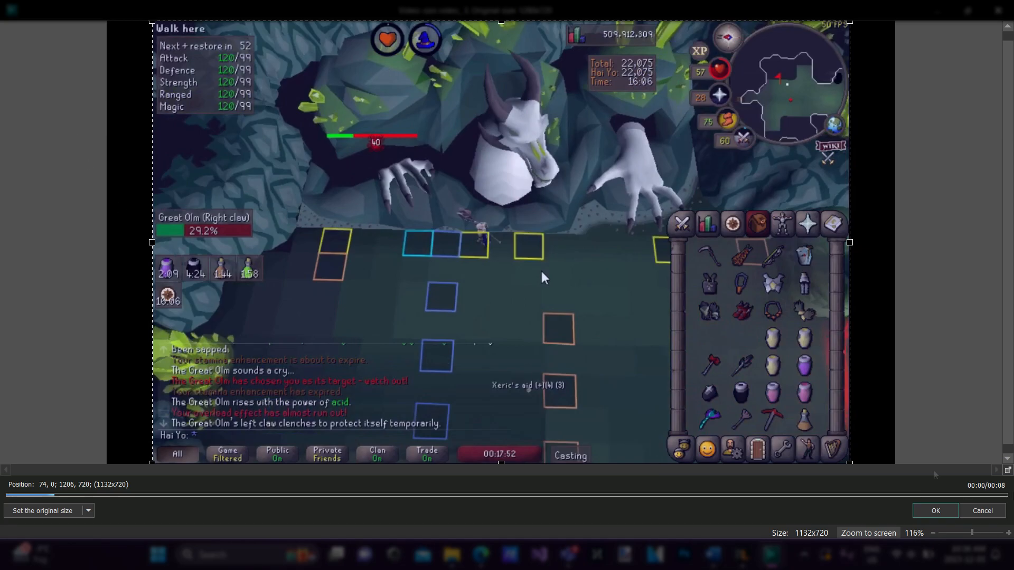
click(935, 510)
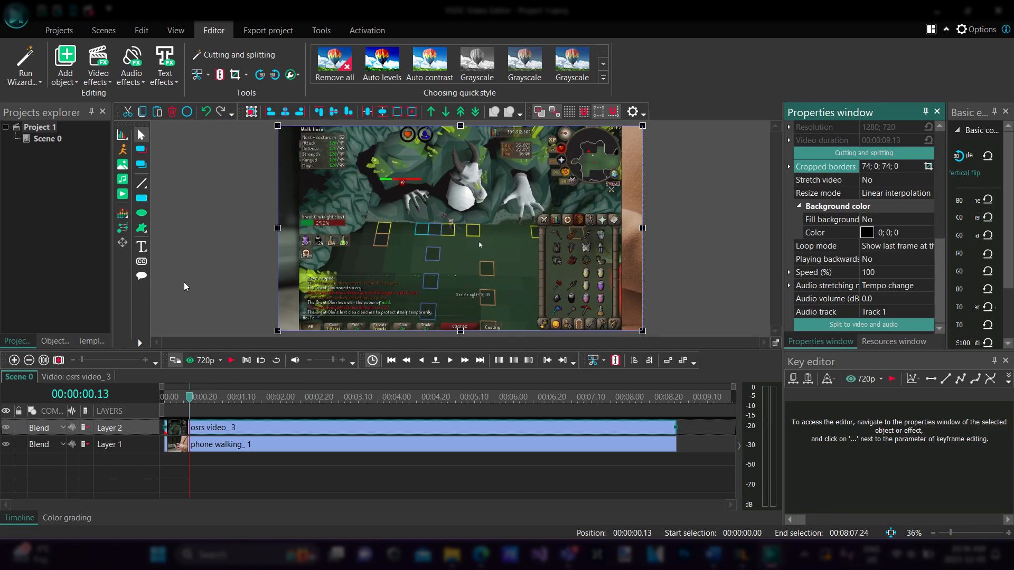
Select the osrs clip, shrink it to a small rectangle and place it just above the phone in the walking footage
mouse_move(227, 454)
click(211, 450)
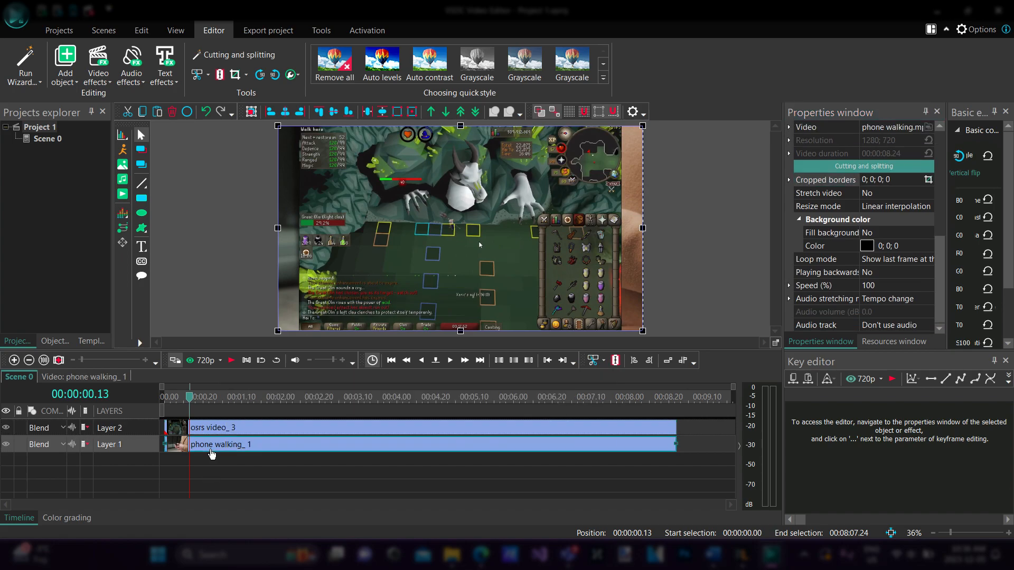
click(210, 431)
click(204, 444)
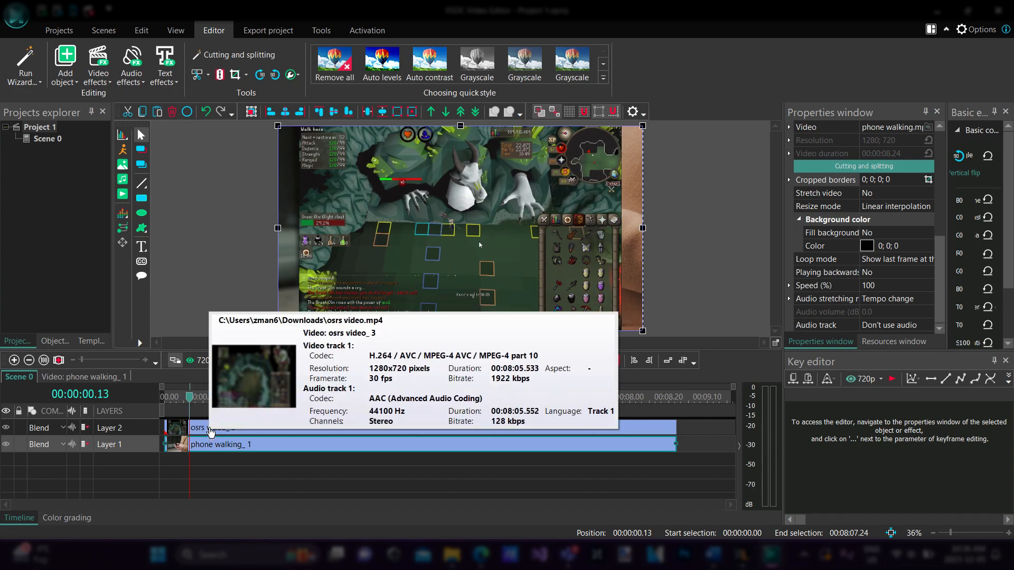
click(202, 434)
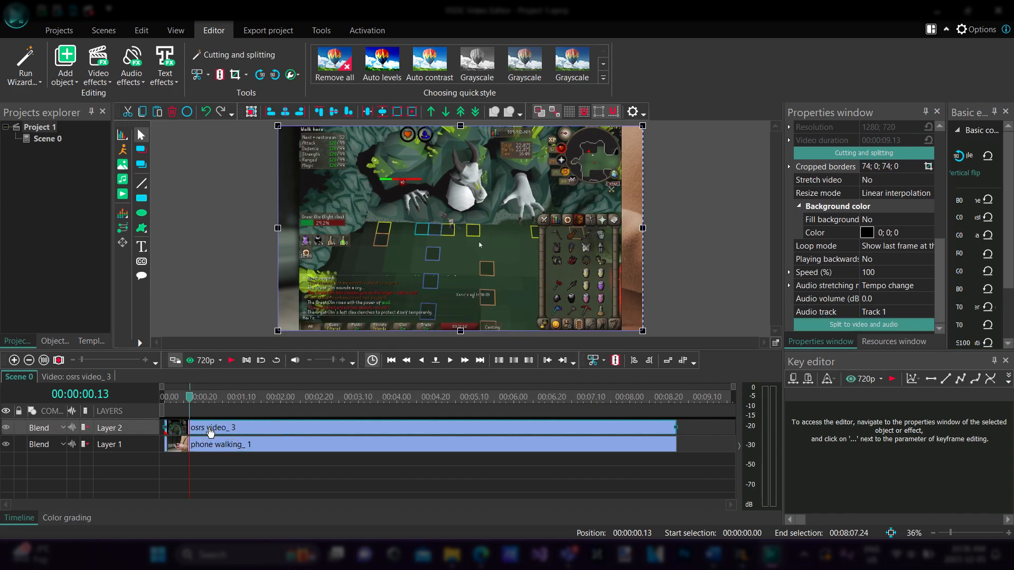
mouse_move(207, 432)
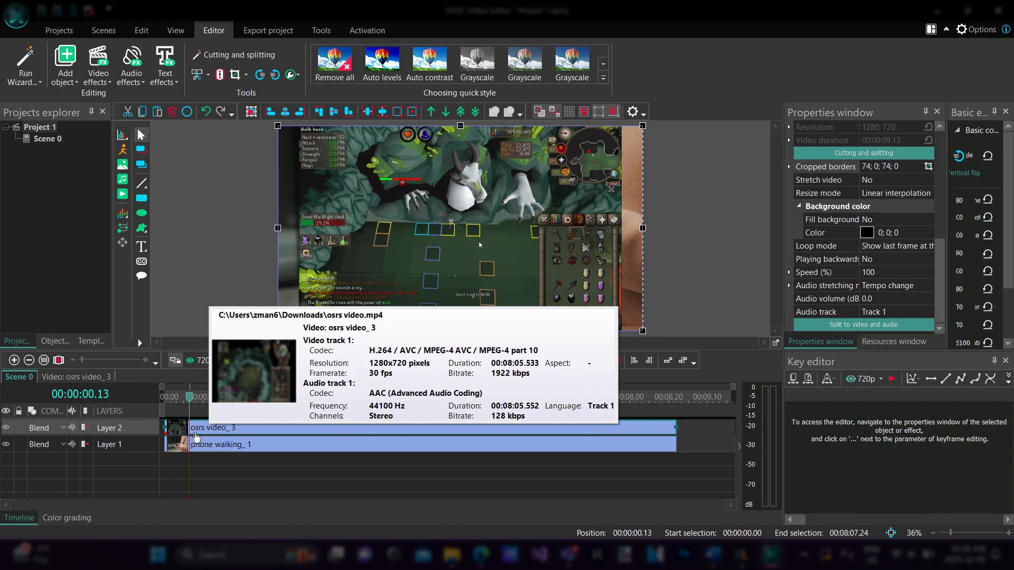
drag(642, 331, 448, 148)
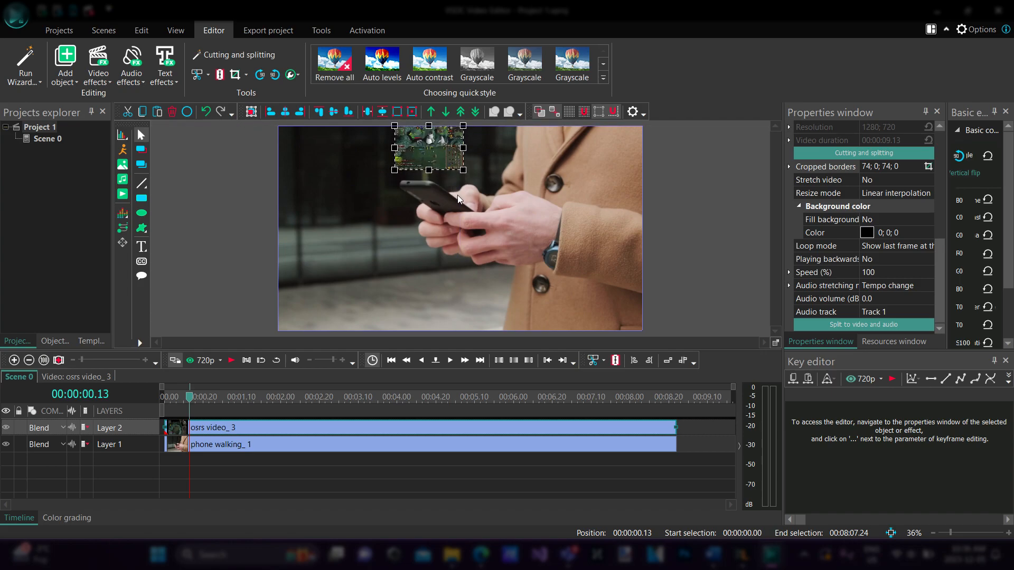
Play back the small gameplay overlay to check it, and set the osrs clip's audio volume to -50 dB
key(space)
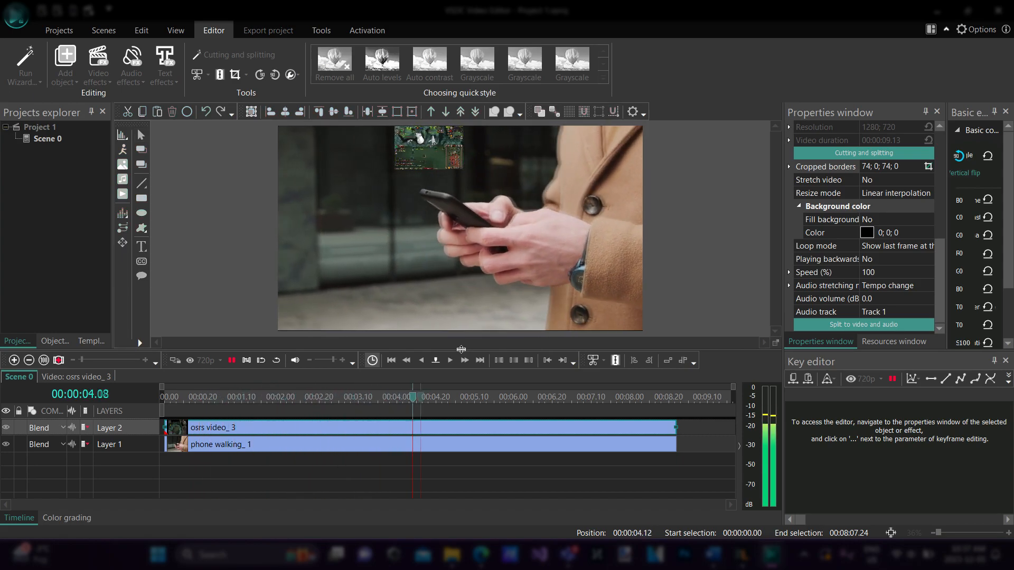
key(space)
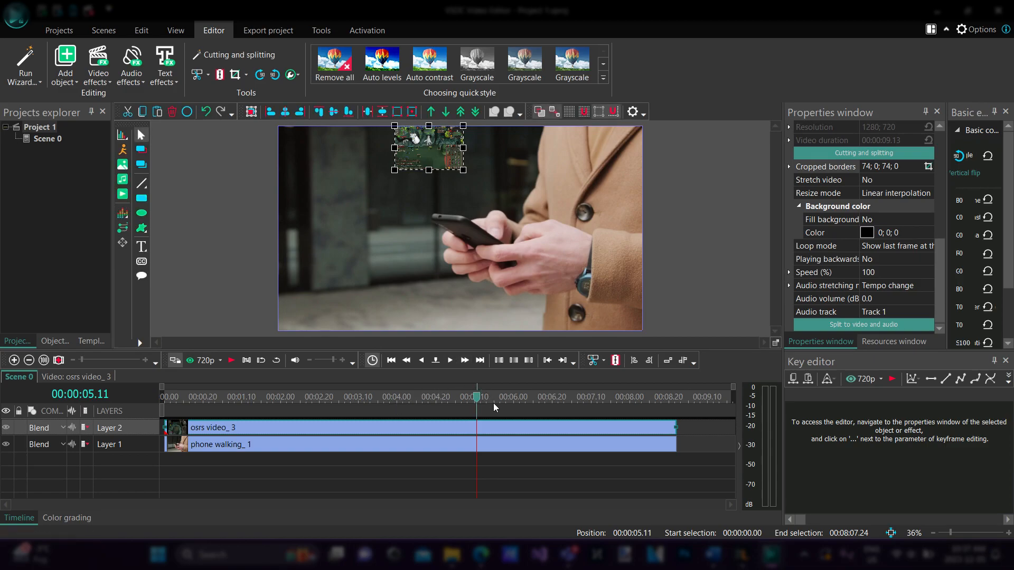
drag(480, 405, 410, 399)
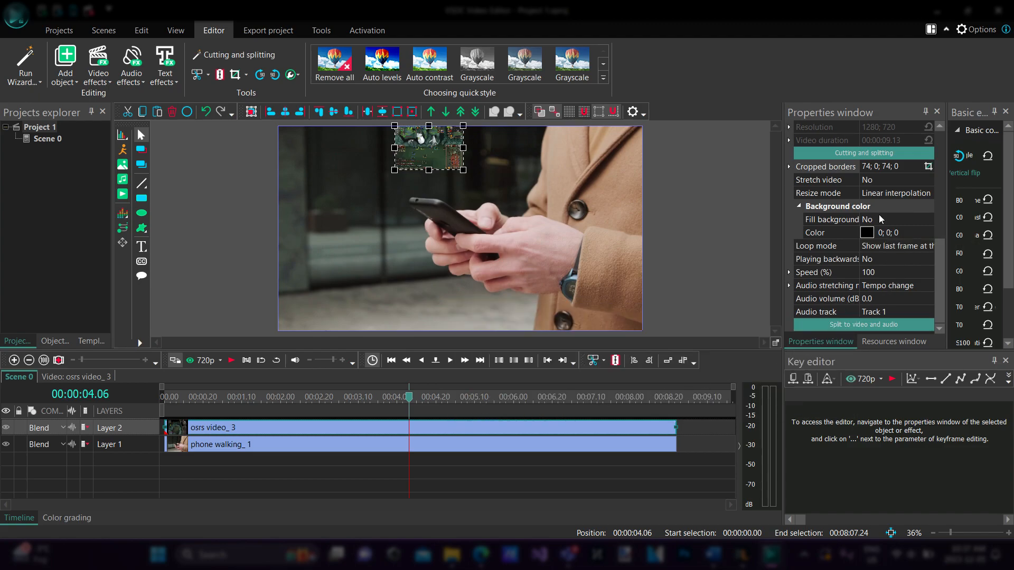
click(879, 299)
text(-50)
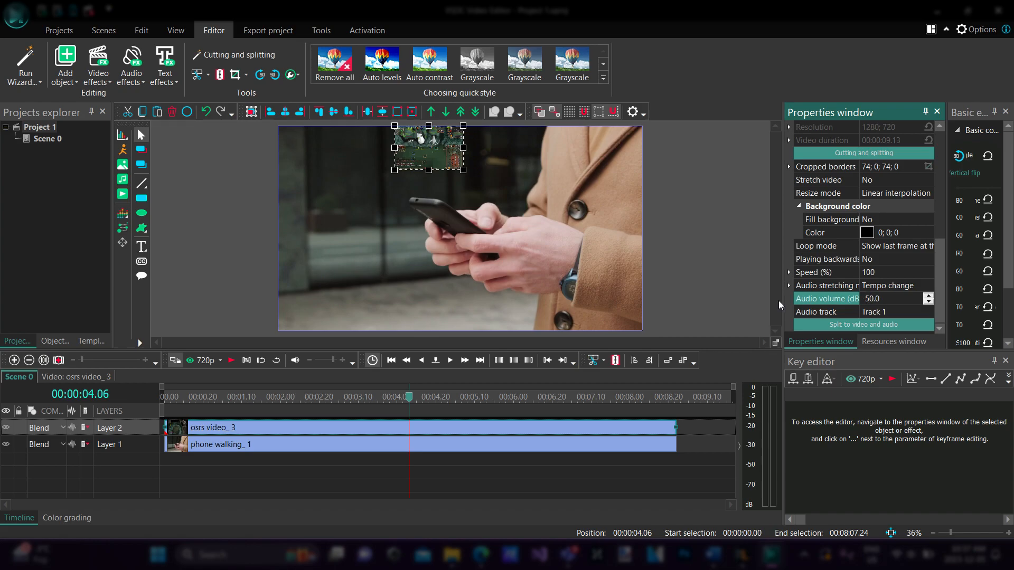
Set the osrs clip's audio volume to 0 dB, play back the scene to check it, and return the playhead to the start
click(913, 302)
text(0)
click(360, 406)
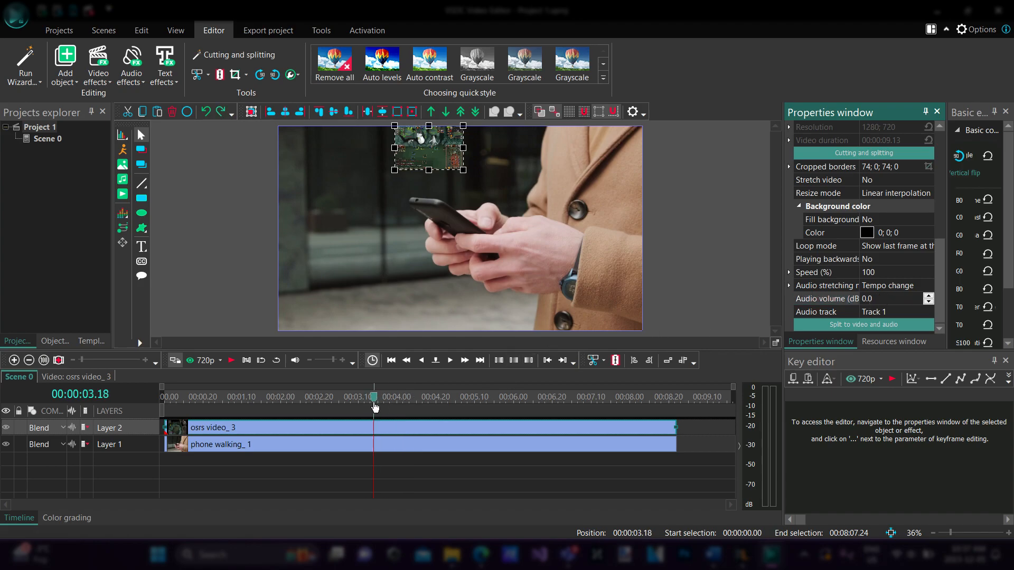
key(space)
click(357, 407)
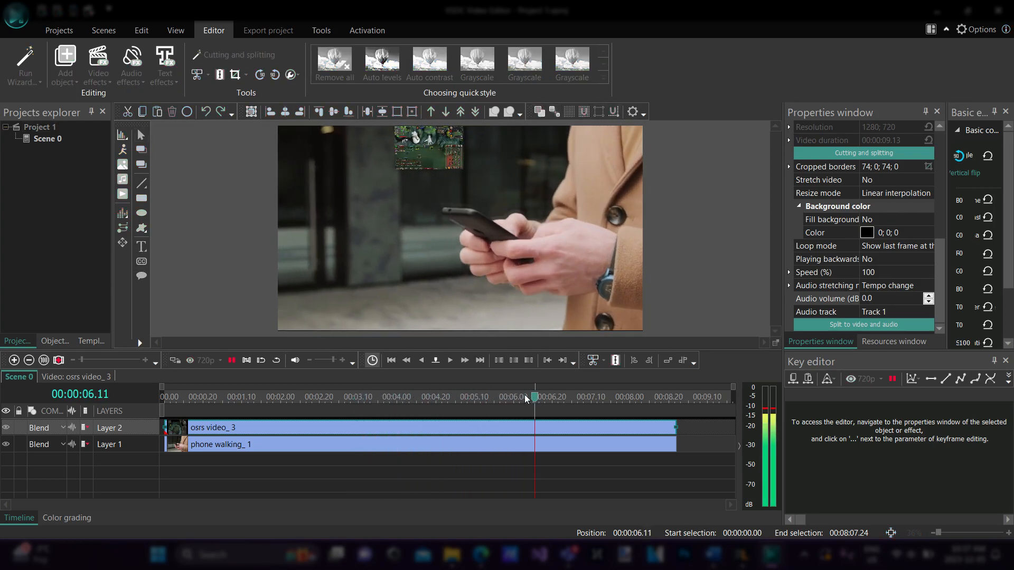
click(575, 398)
drag(575, 400, 574, 402)
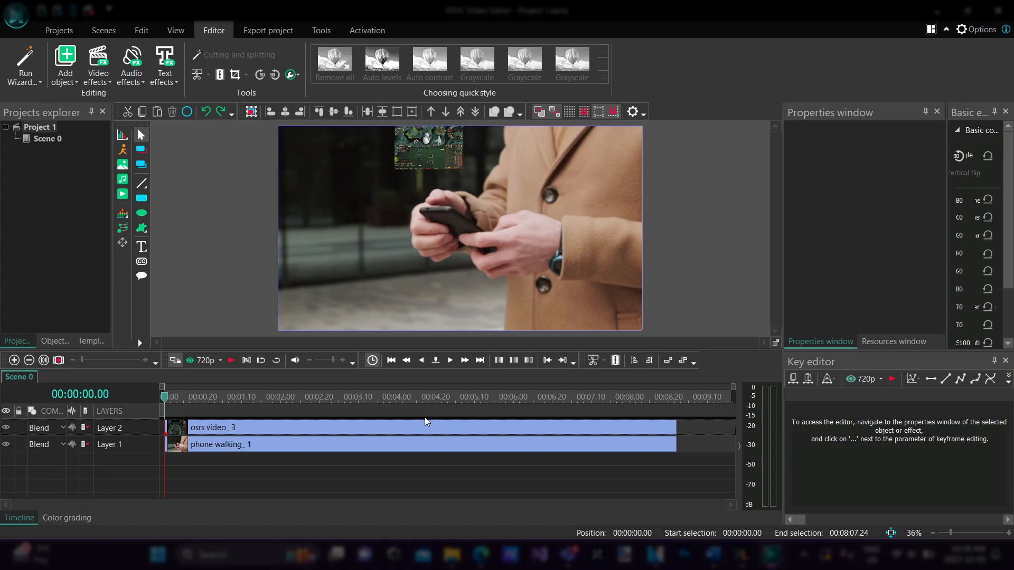
drag(338, 397, 116, 426)
Open the osrs clip's own timeline and add a Flip transform on a new layer for the whole parent duration
click(220, 433)
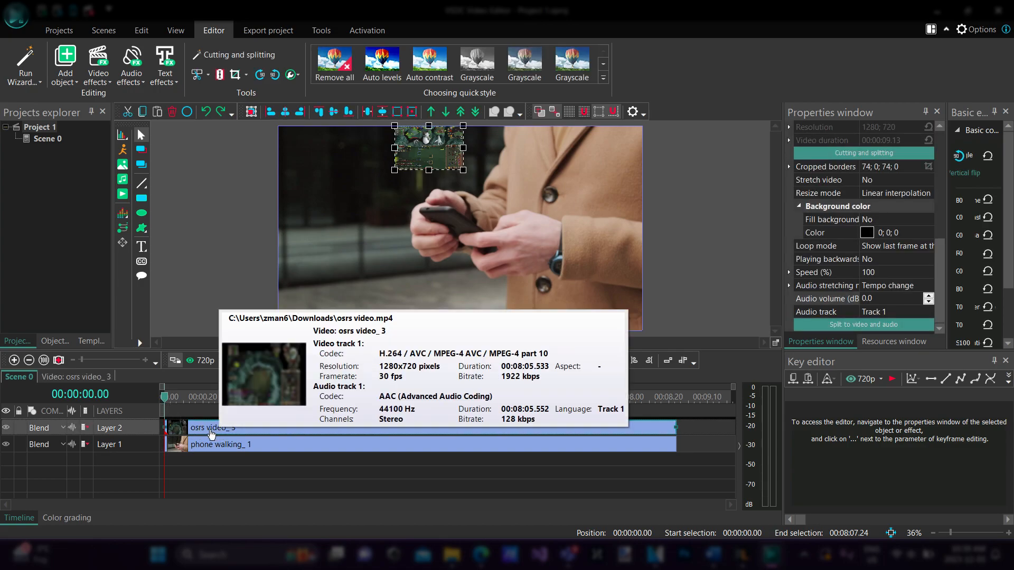
double_click(210, 430)
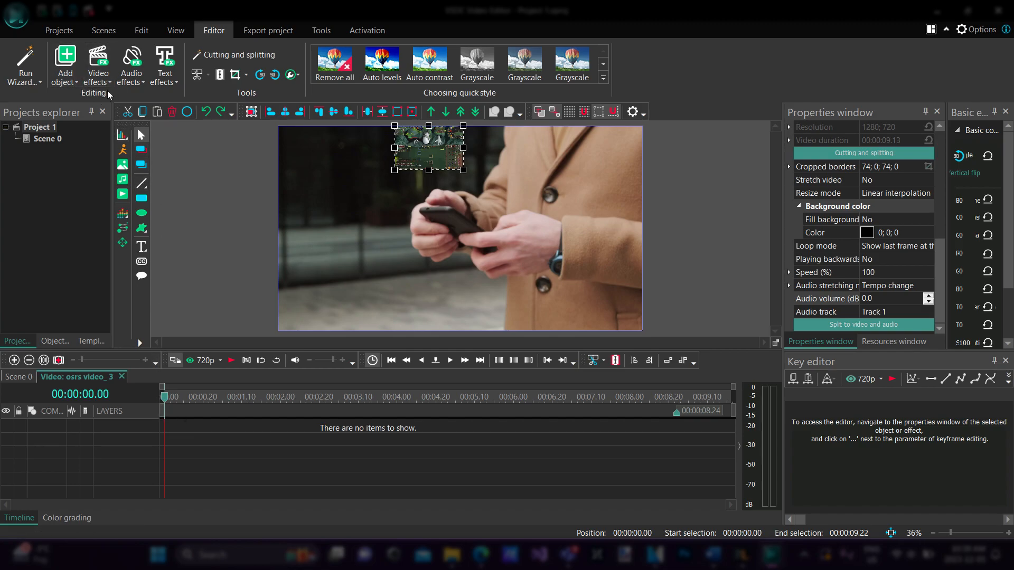
click(101, 68)
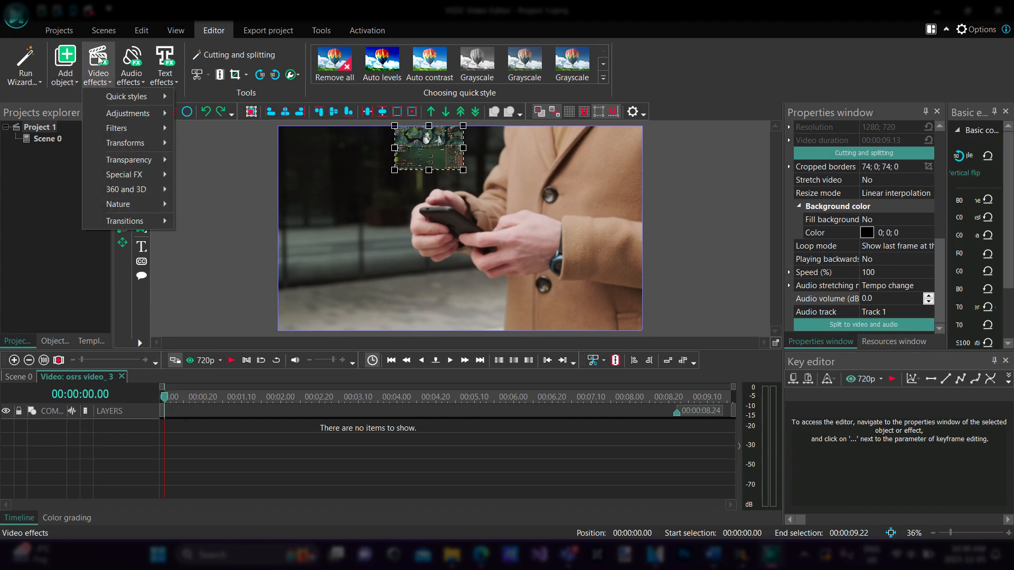
mouse_move(122, 144)
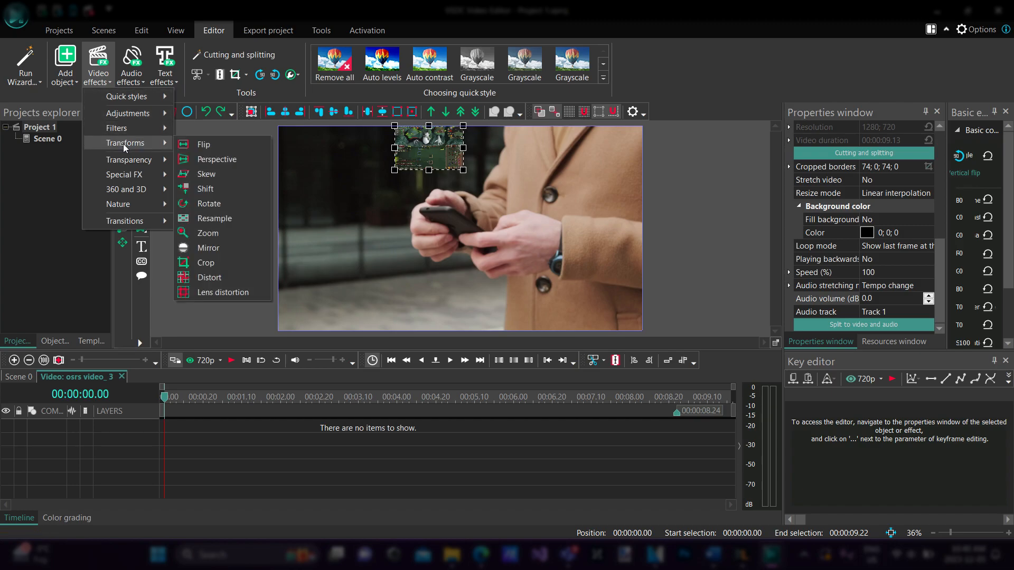
click(218, 147)
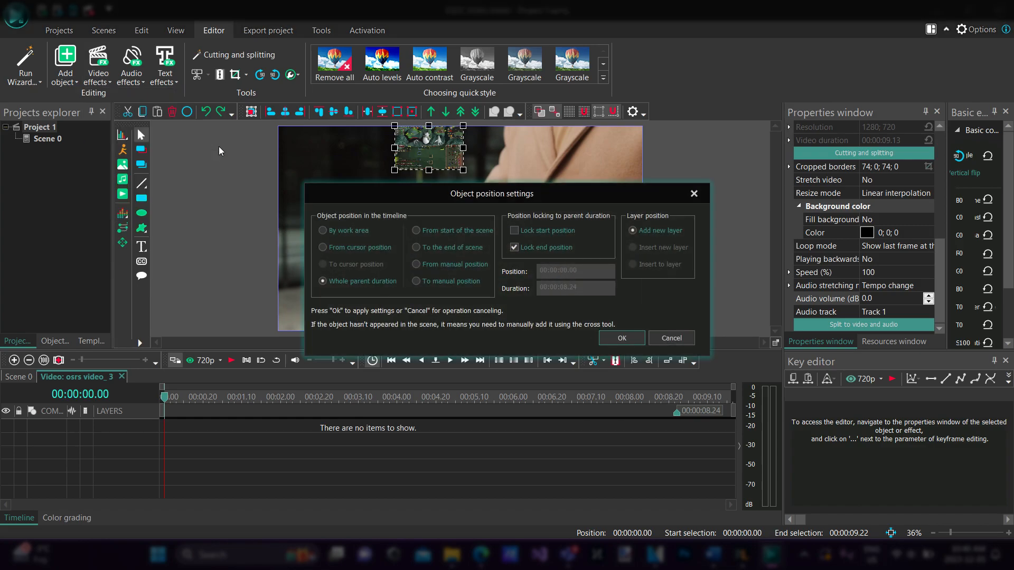
click(625, 336)
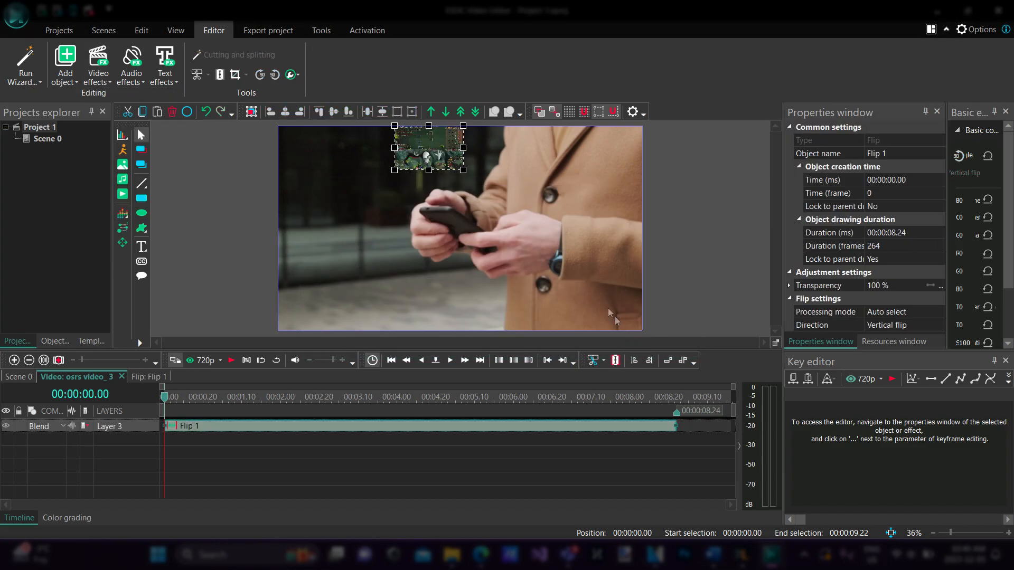
Enlarge the osrs clip until it covers most of the walking footage and centre it in the frame
click(463, 173)
drag(463, 170, 619, 261)
drag(558, 194, 513, 221)
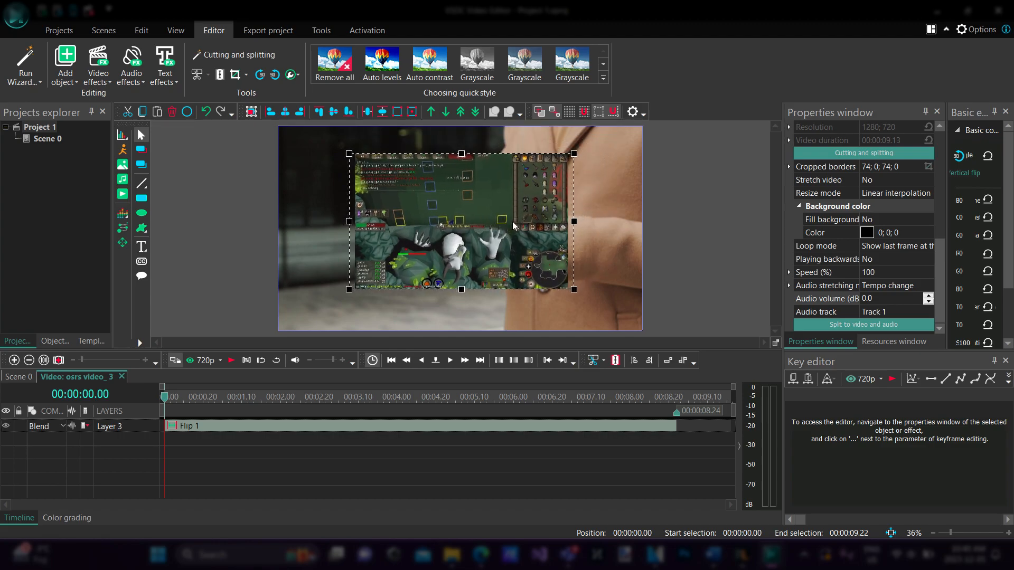
drag(577, 290, 622, 319)
drag(542, 258, 515, 240)
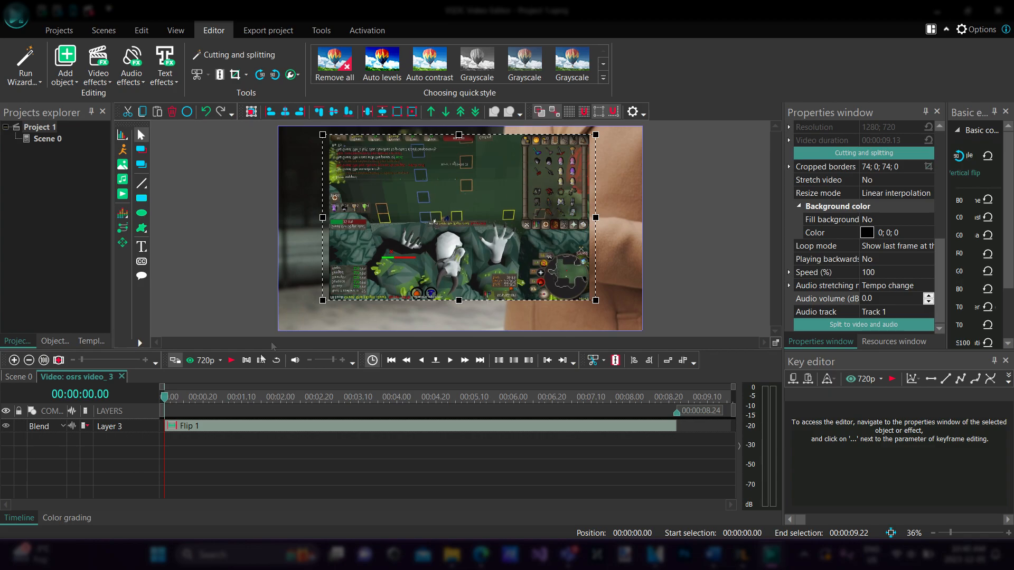
Set the direction of the osrs clip's Flip effect to Horizontal flip
click(178, 432)
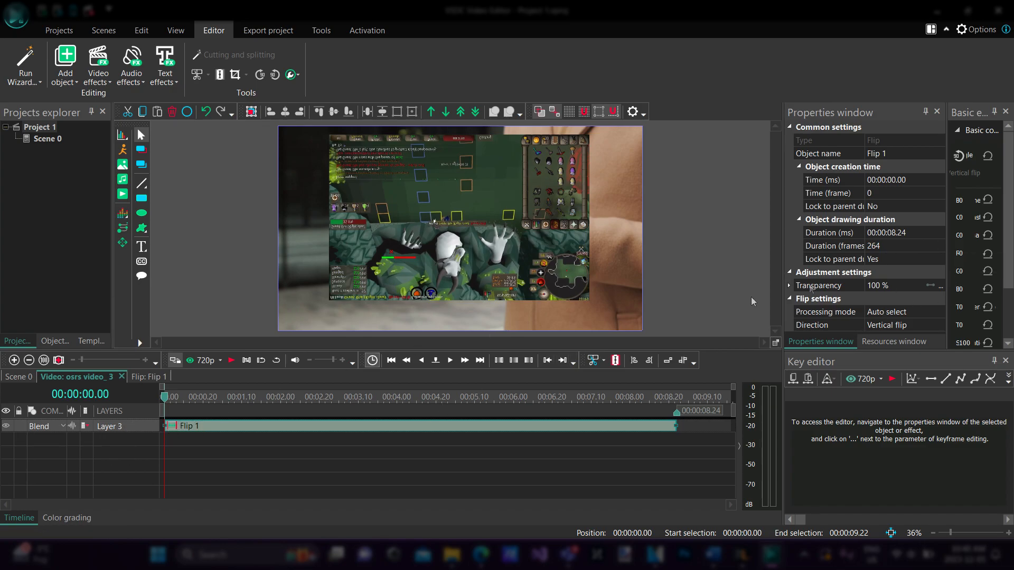
click(935, 326)
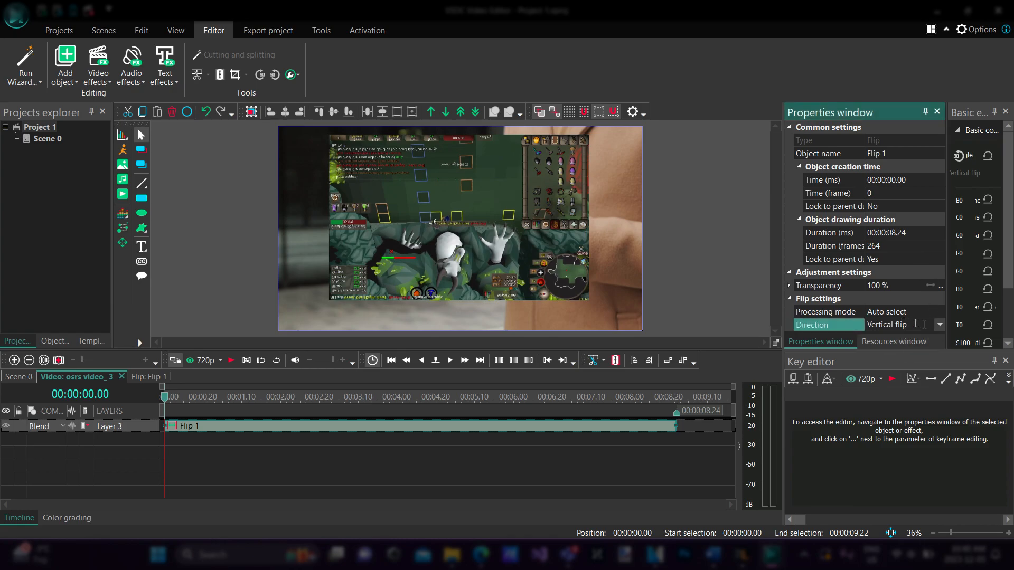
click(939, 326)
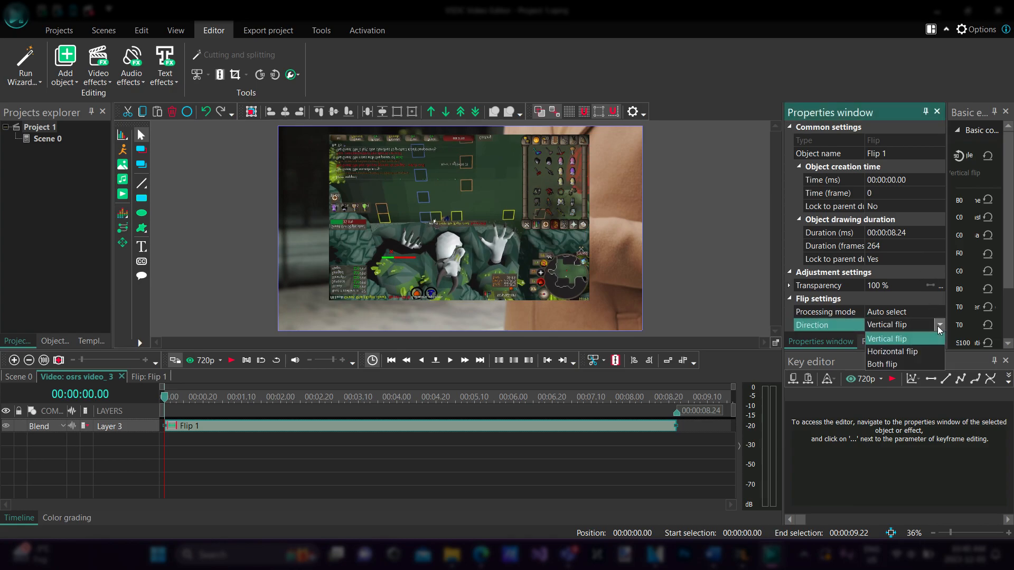
click(892, 351)
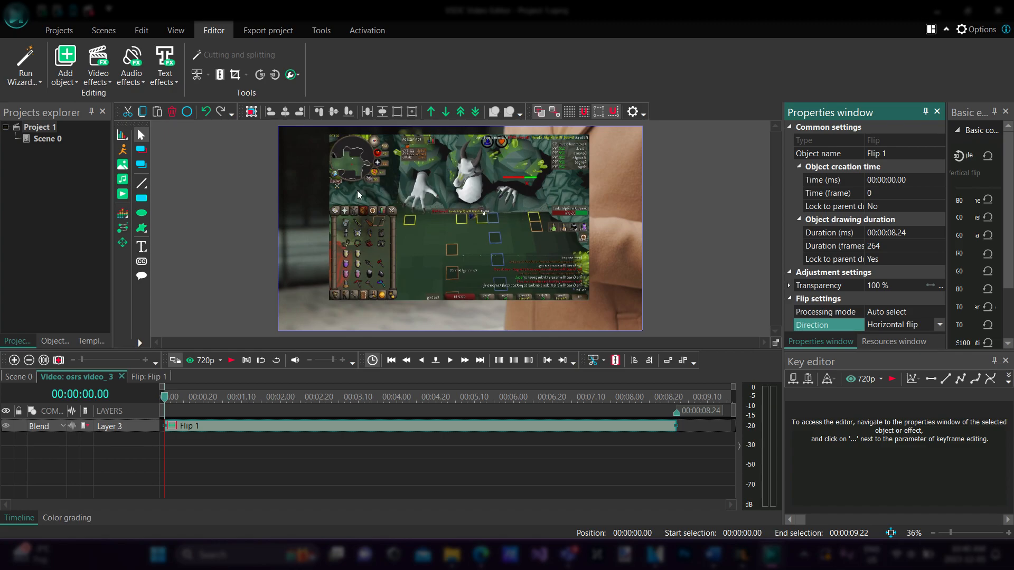
Shrink the flipped osrs clip back to a small rectangle and place it just above the phone
drag(490, 212, 478, 210)
drag(582, 297, 570, 279)
drag(491, 191, 515, 200)
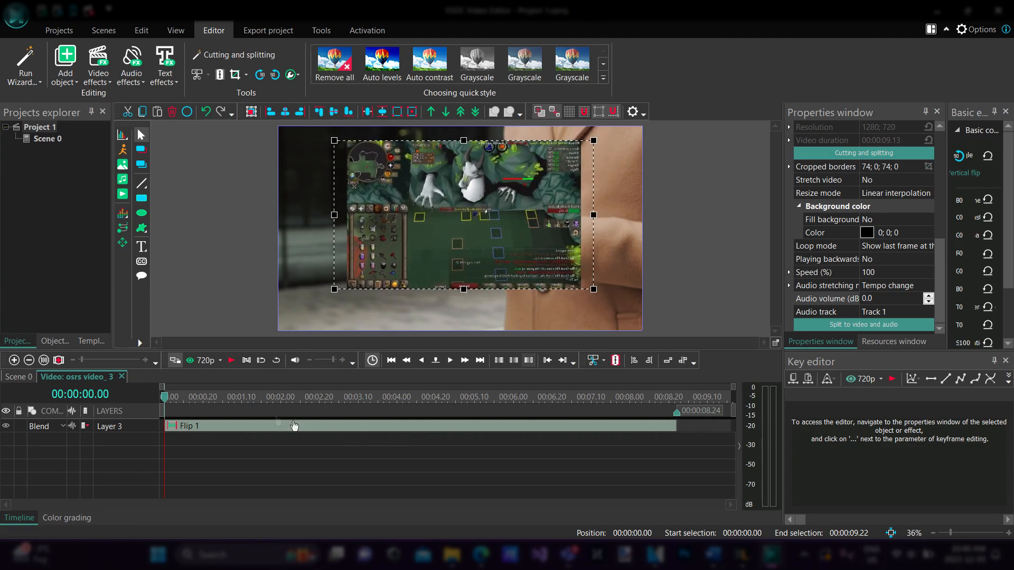
click(199, 427)
click(561, 227)
drag(593, 289, 551, 267)
drag(499, 209, 516, 204)
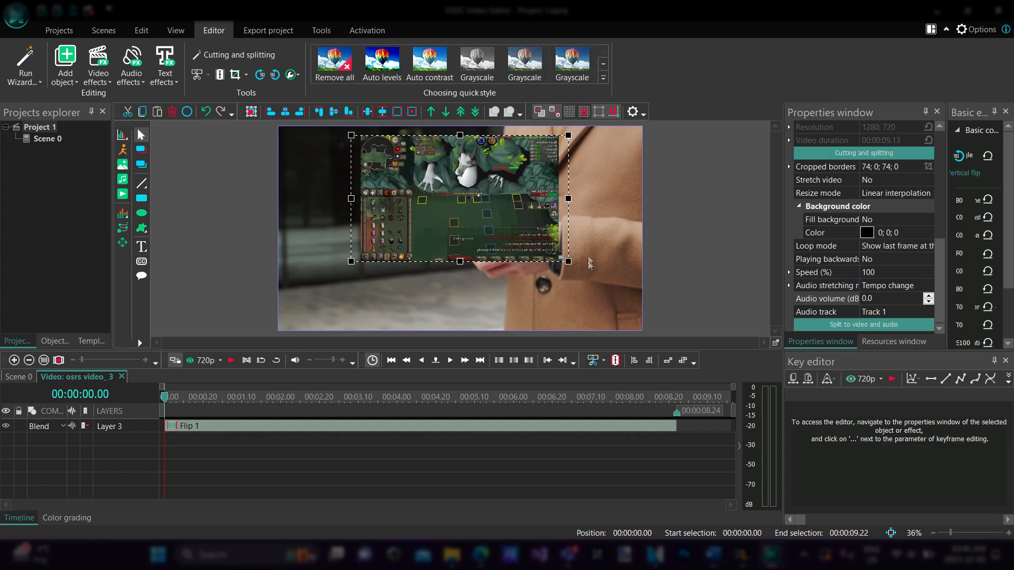
drag(568, 259, 465, 172)
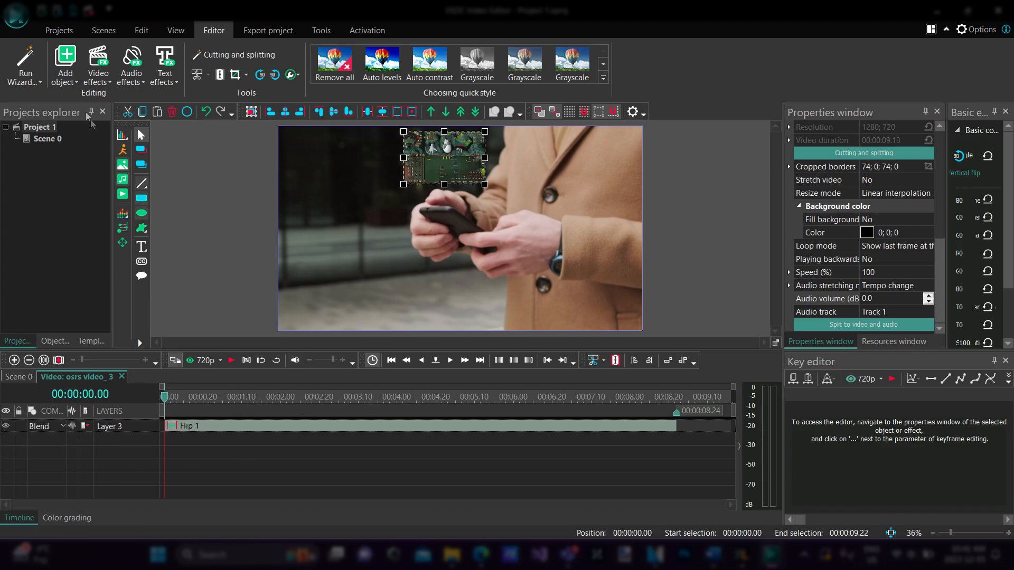
Add a Perspective transform to the osrs clip on a new layer for the whole parent duration
click(93, 81)
mouse_move(148, 150)
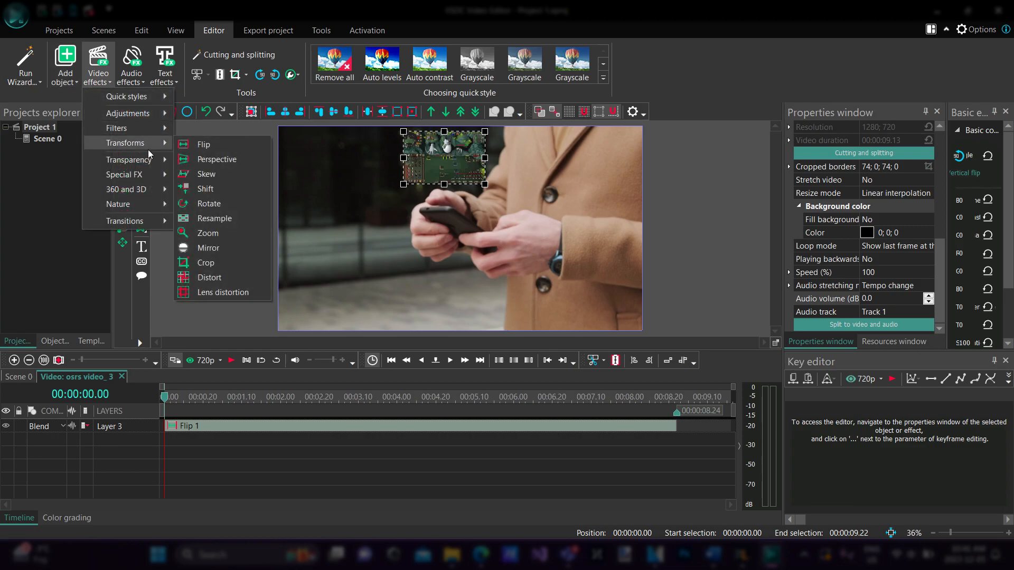
click(227, 166)
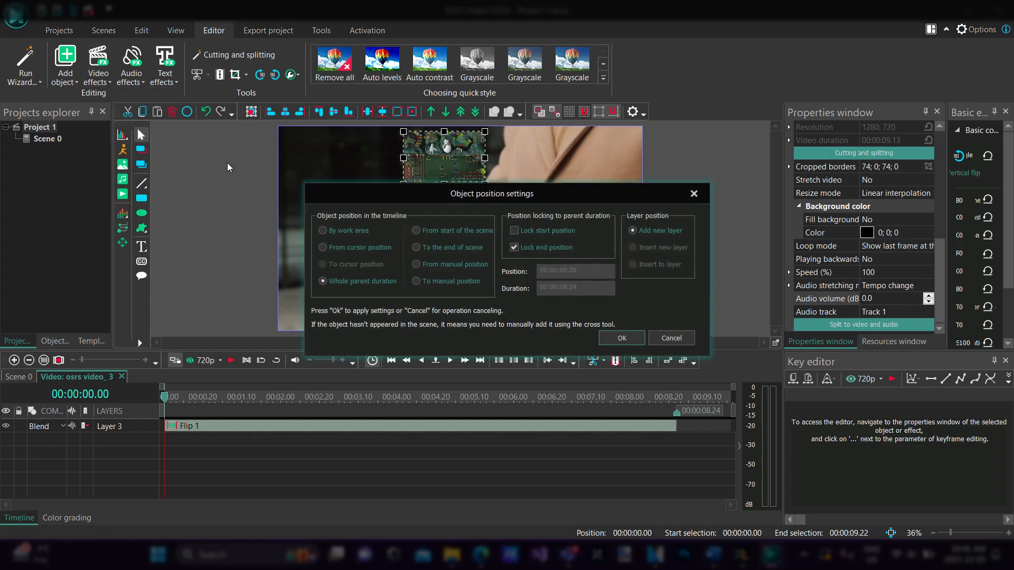
click(637, 339)
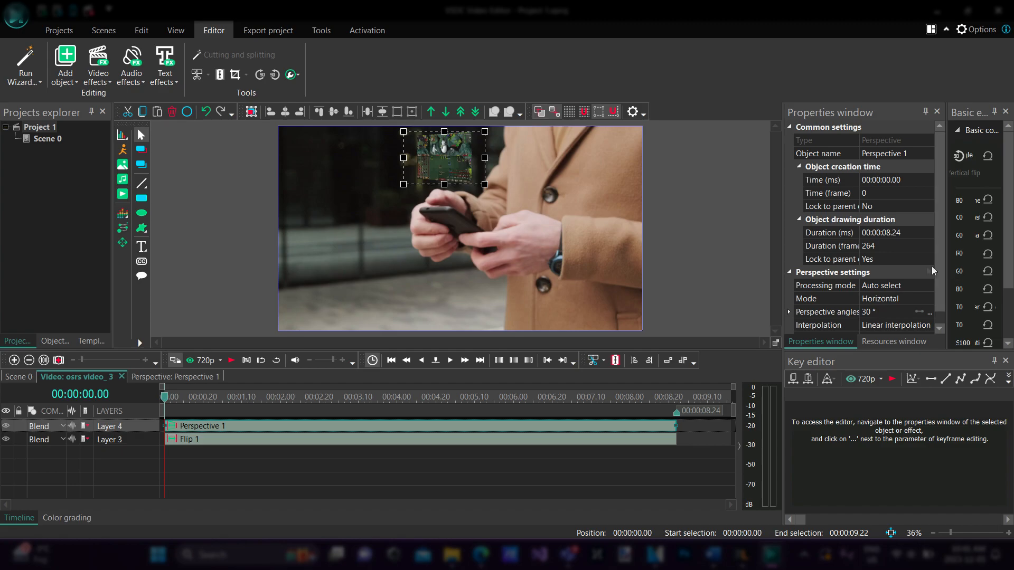
Try the Vertical mode for the Perspective effect and undo the change
scroll(924, 265, down, 1)
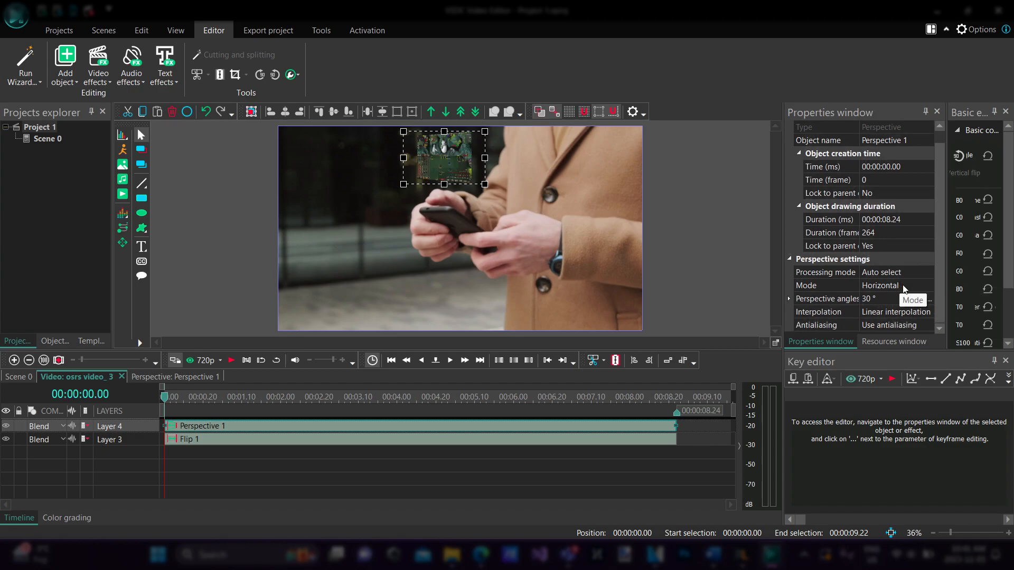
click(903, 285)
click(928, 285)
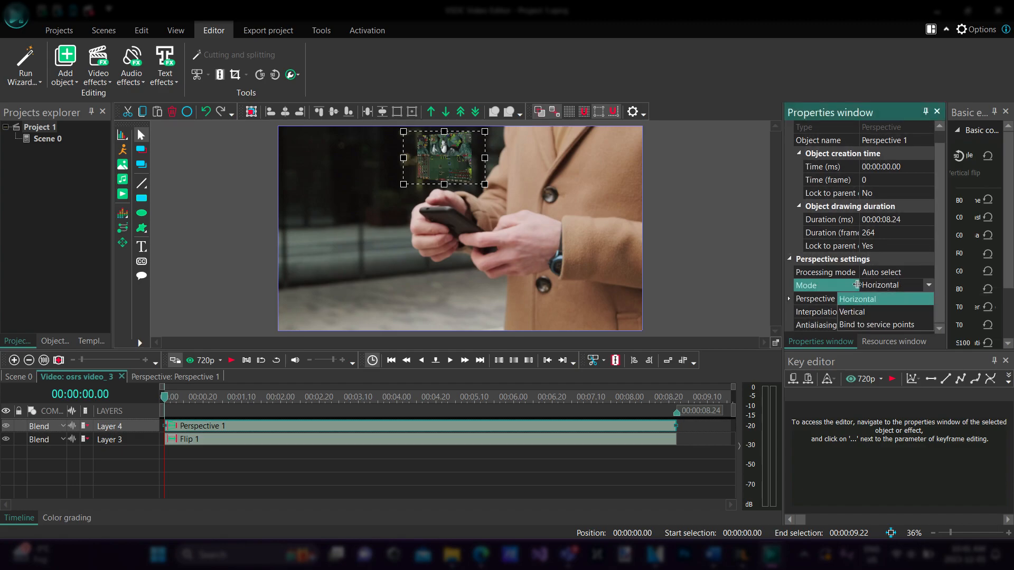
click(175, 431)
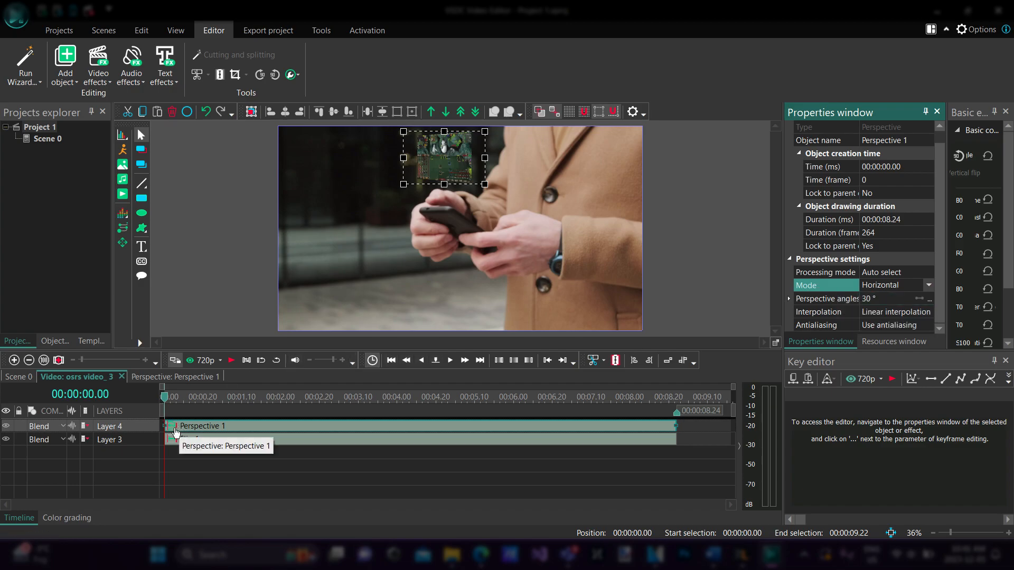
click(925, 287)
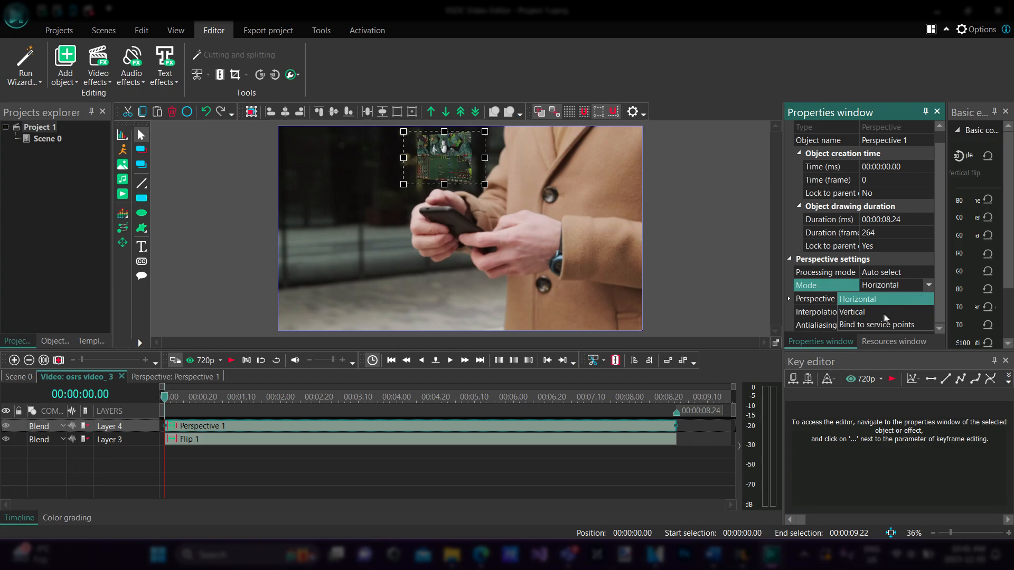
click(882, 313)
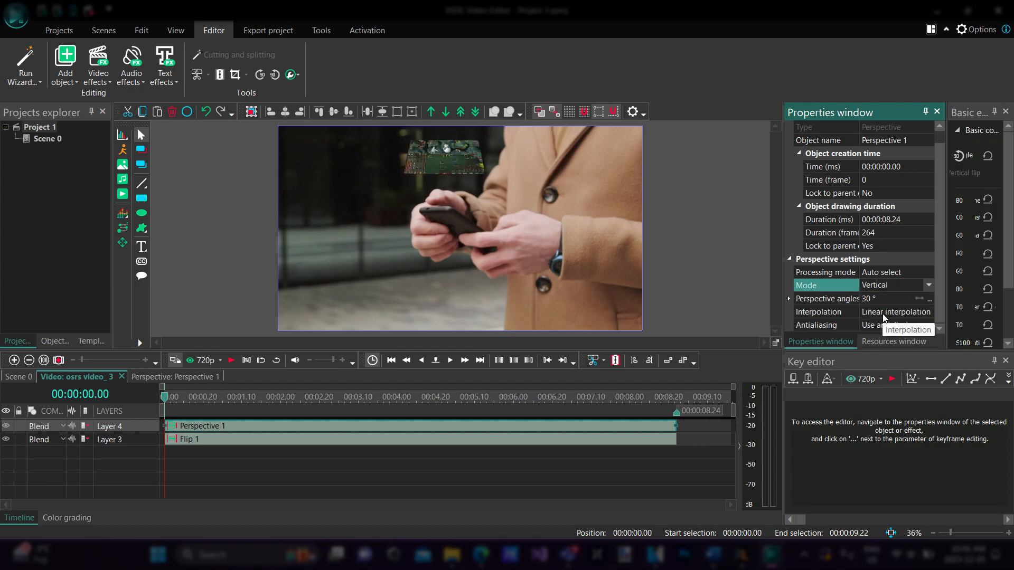
key(ctrl+z)
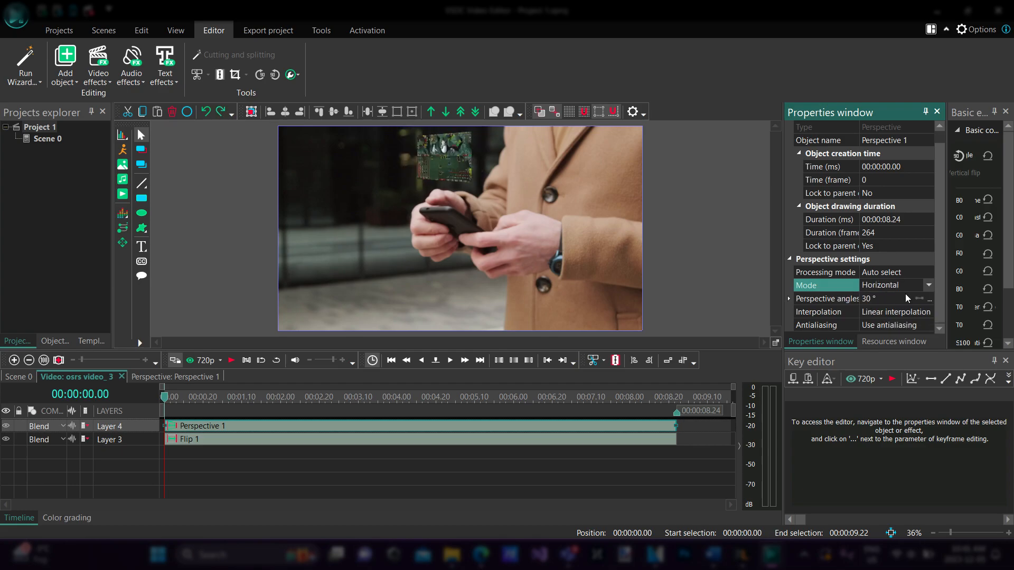
Try lower and higher perspective angles on the osrs clip and set the angle to 35°
mouse_move(448, 164)
mouse_down()
mouse_move(444, 173)
mouse_move(446, 164)
mouse_up()
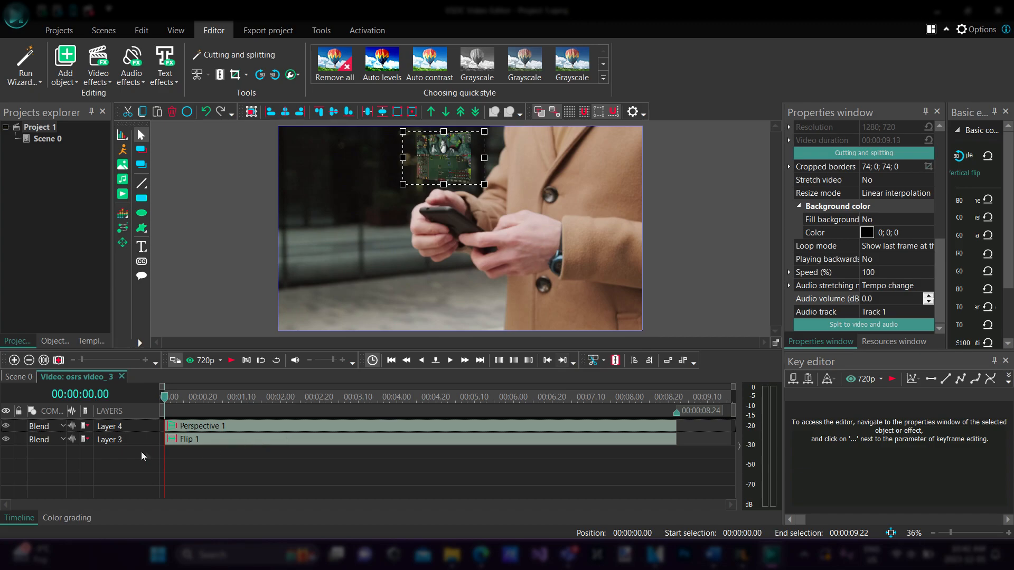
click(192, 426)
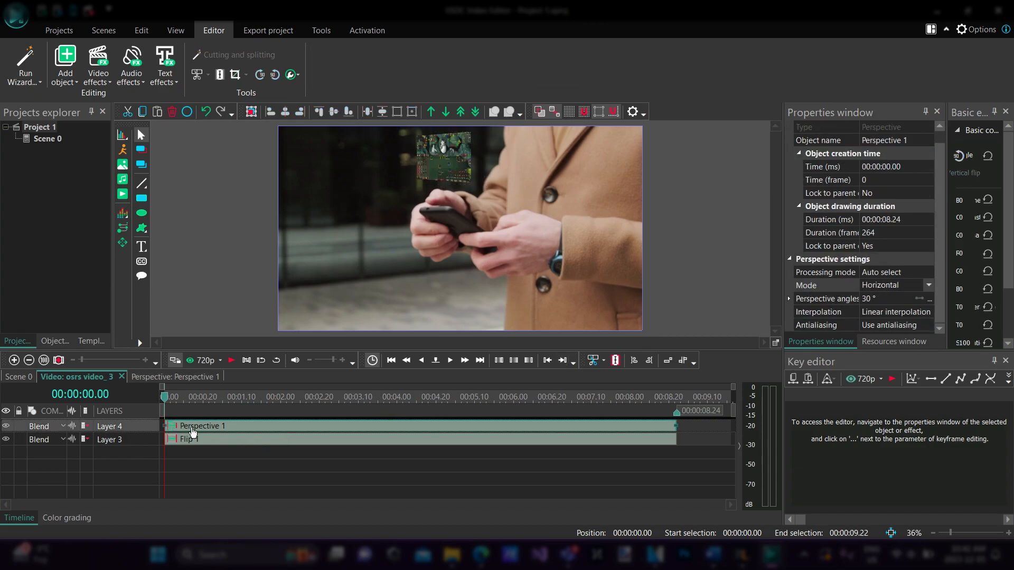
click(898, 299)
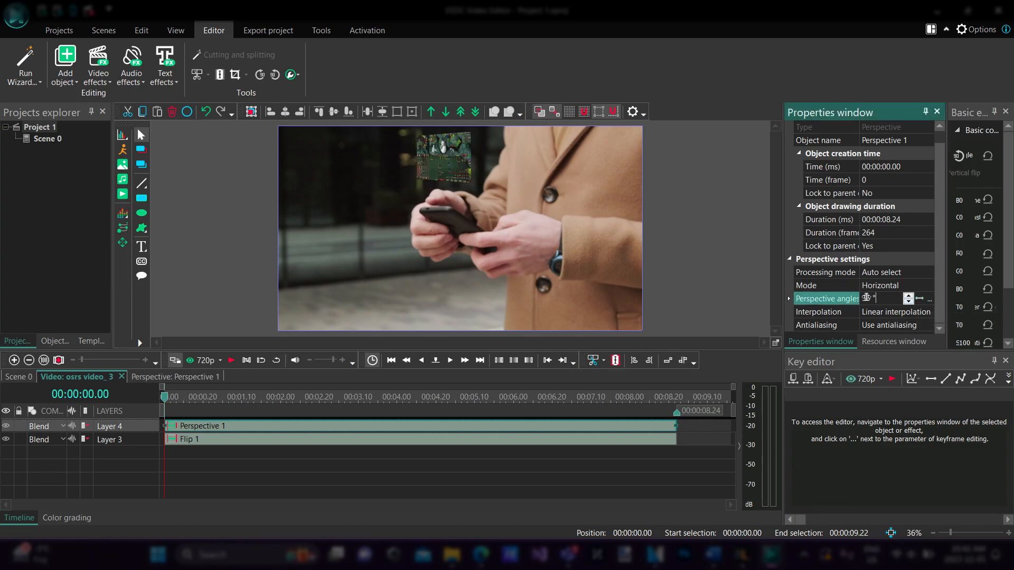
click(911, 303)
click(909, 302)
click(909, 302)
click(909, 303)
click(910, 303)
click(909, 303)
click(909, 303)
click(909, 303)
click(909, 302)
click(909, 302)
click(909, 303)
click(909, 302)
click(909, 302)
click(909, 302)
click(909, 302)
click(909, 303)
click(909, 303)
click(909, 302)
click(908, 295)
click(908, 295)
click(908, 295)
click(908, 295)
click(908, 296)
click(908, 295)
click(908, 295)
click(908, 295)
click(908, 295)
click(908, 295)
click(908, 295)
click(908, 295)
click(908, 295)
click(908, 295)
click(908, 295)
click(908, 296)
click(908, 295)
click(908, 295)
click(908, 295)
click(908, 295)
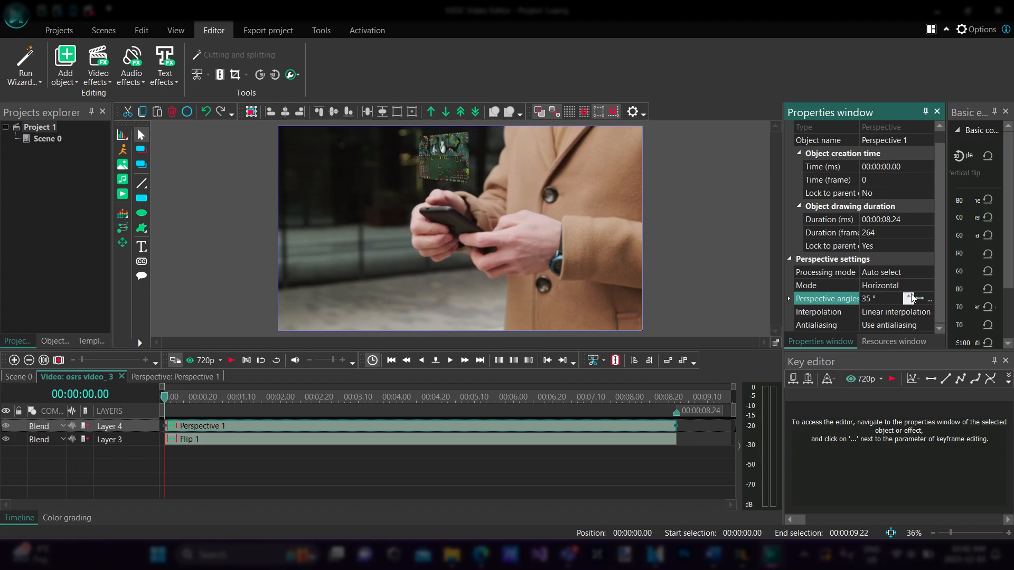
Move the osrs clip down closer to the phone and set its perspective angle to 38°
click(442, 190)
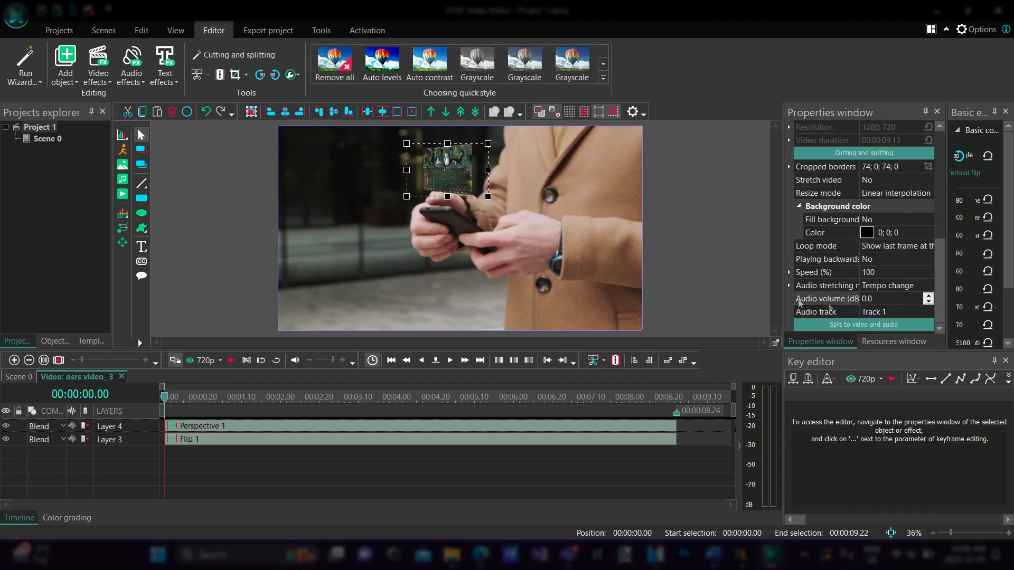
double_click(209, 425)
click(908, 296)
click(908, 296)
click(908, 296)
click(908, 301)
click(908, 301)
click(908, 296)
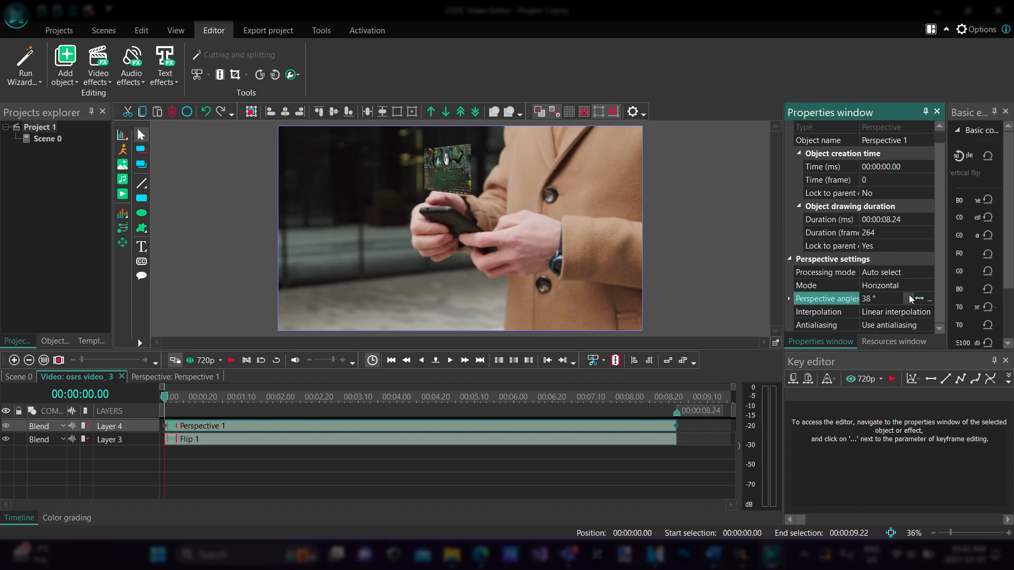
Reposition the angled osrs clip so that it hovers directly above the phone
click(446, 170)
drag(447, 169, 450, 180)
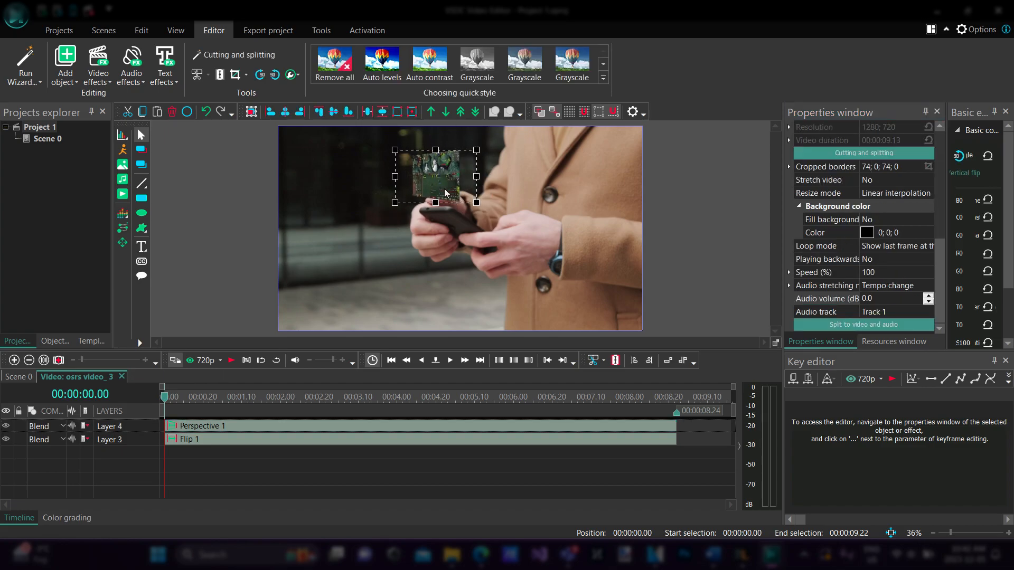
mouse_move(448, 176)
mouse_down()
mouse_move(458, 161)
mouse_move(451, 171)
mouse_up()
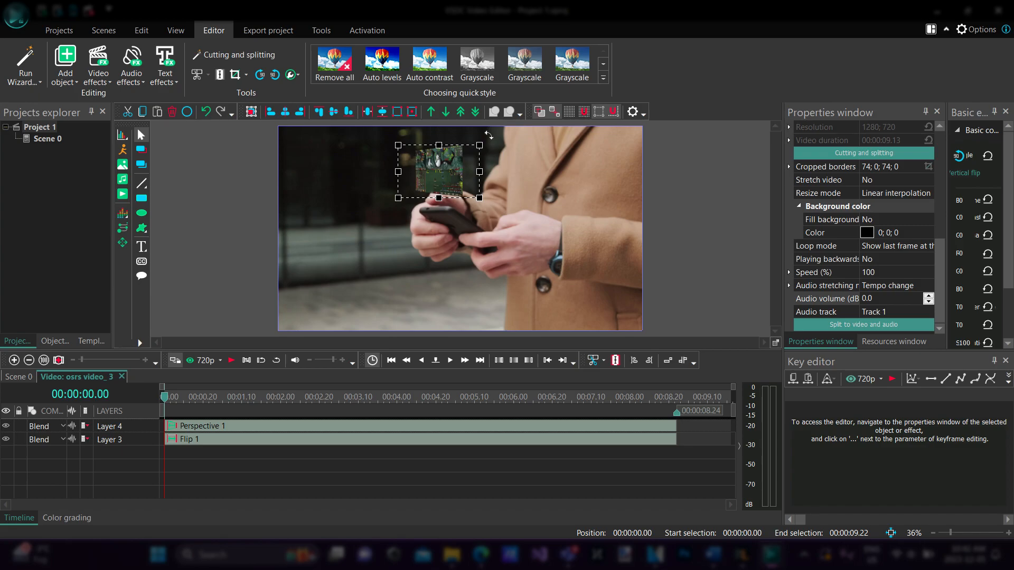
Tilt the osrs clip slightly counterclockwise, enlarge it above the phone, and play the scene to check its placement
drag(489, 135, 498, 120)
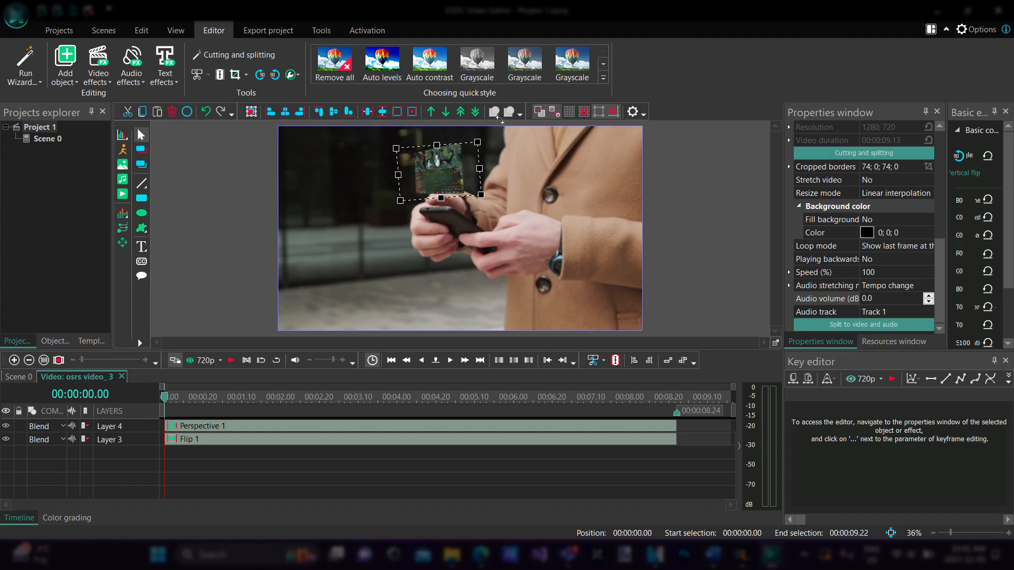
drag(456, 165, 484, 130)
mouse_move(458, 164)
mouse_down()
mouse_move(494, 203)
mouse_move(454, 160)
mouse_up()
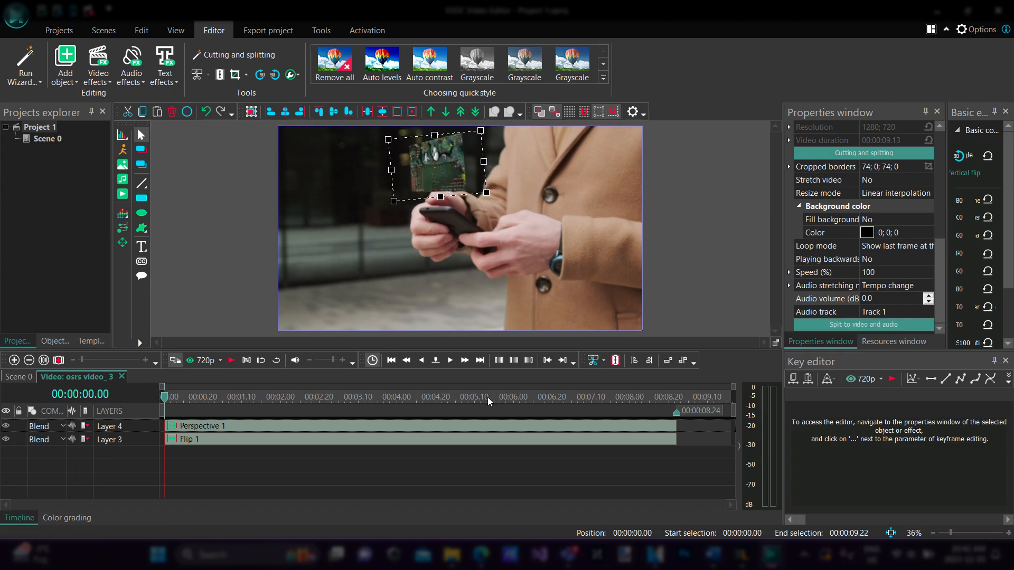
key(space)
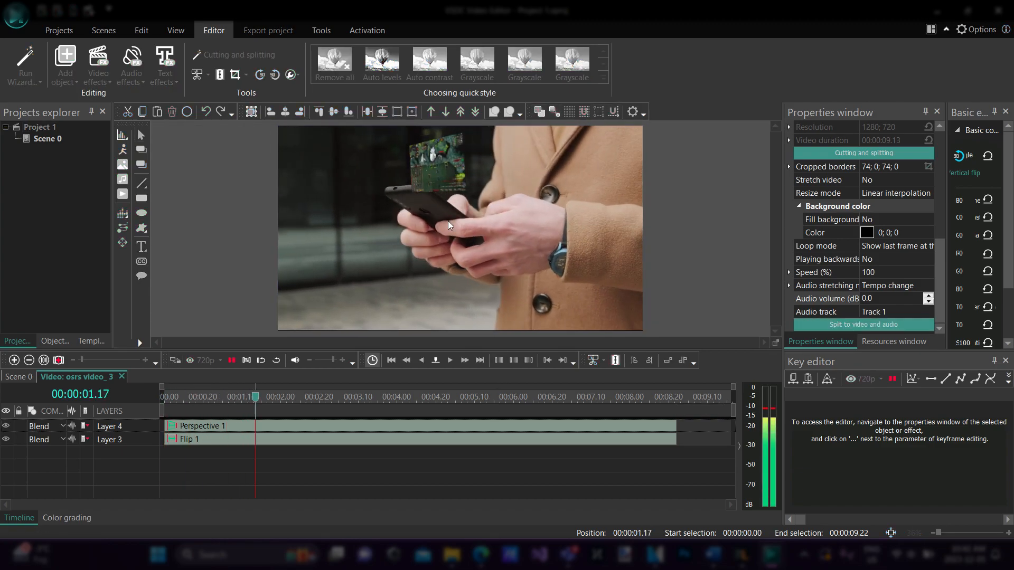
key(space)
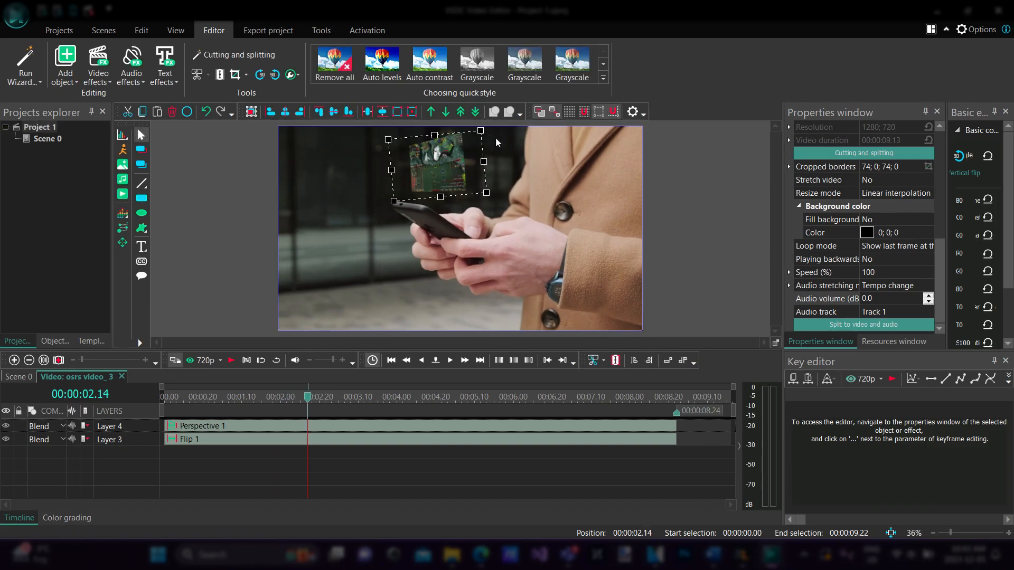
Nudge the tilted osrs clip slightly to the left above the phone and preview its new position from the start
drag(493, 136, 485, 135)
mouse_move(446, 176)
mouse_down()
mouse_move(435, 168)
mouse_move(445, 190)
mouse_up()
key(space)
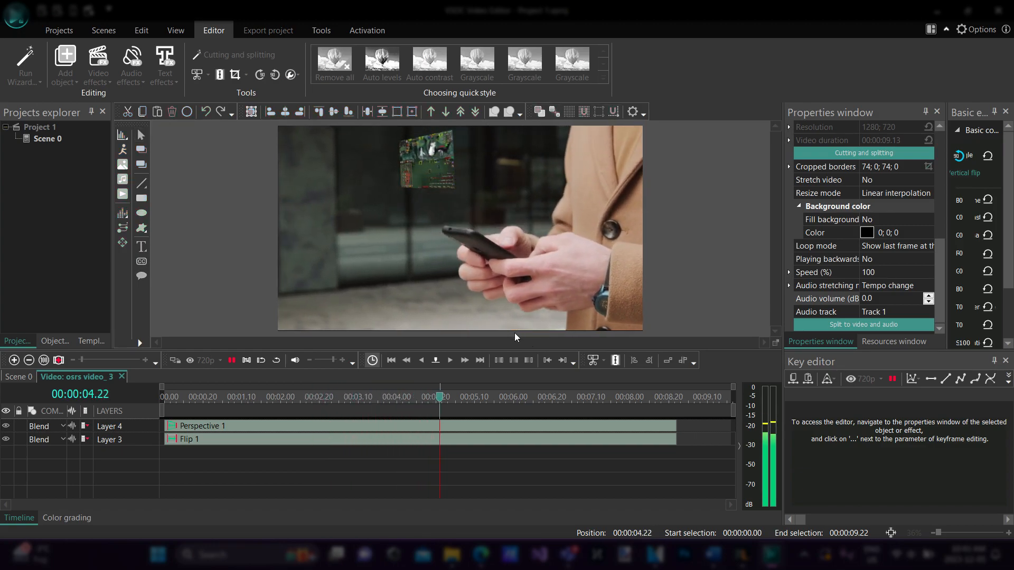
drag(506, 397, 121, 392)
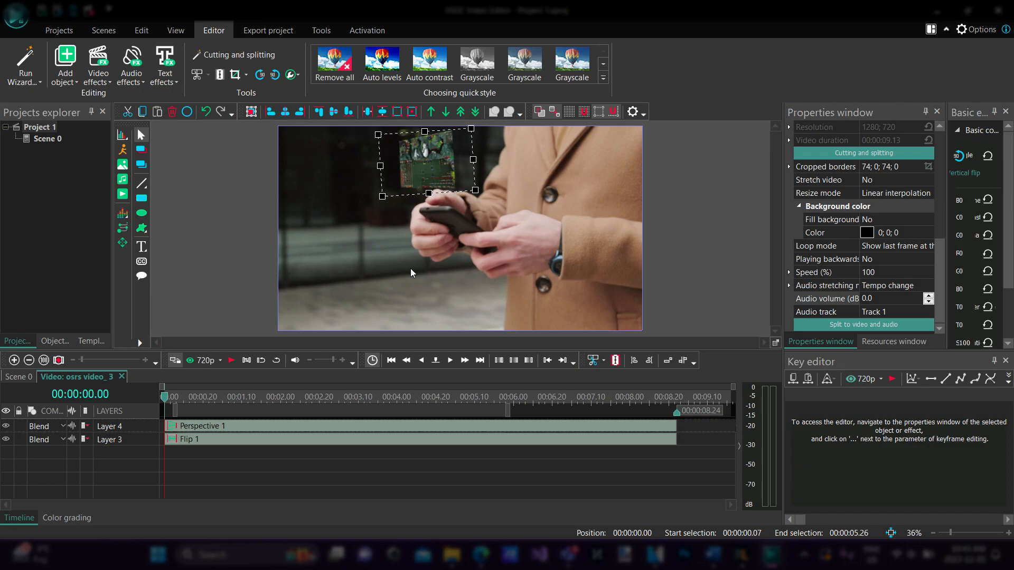
key(space)
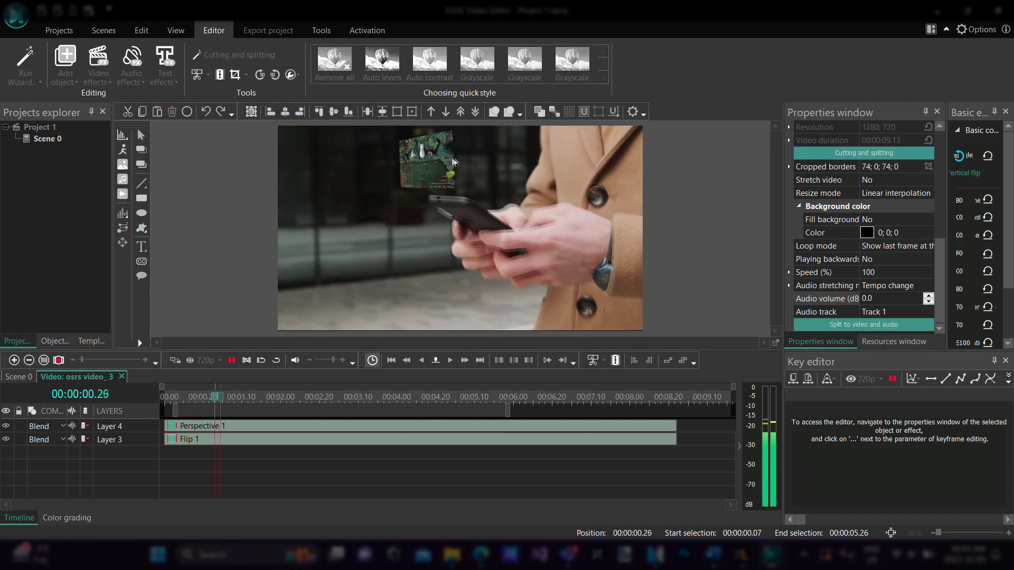
key(space)
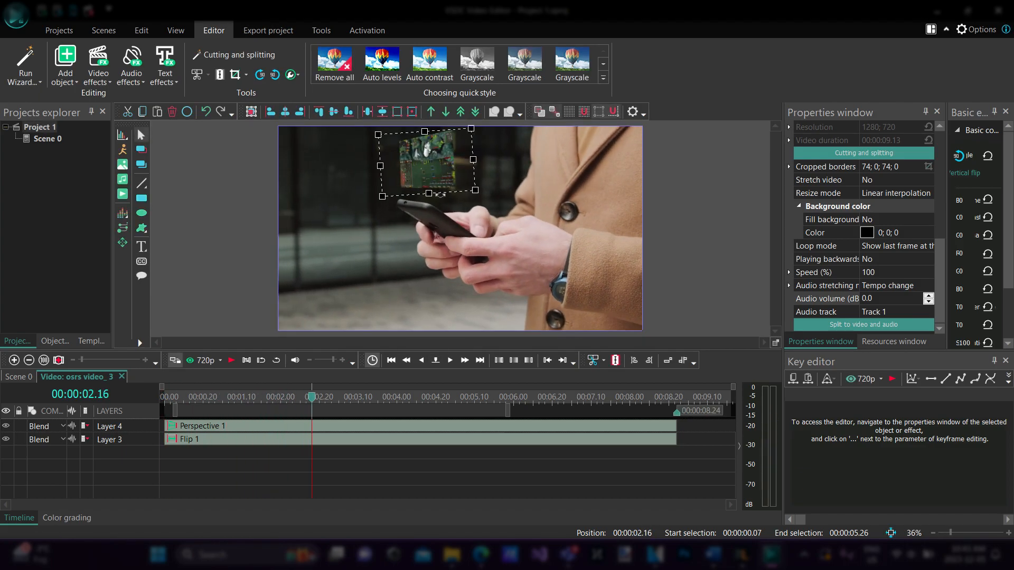
Add a Glitch effect to the osrs clip on a new layer, starting from the cursor position at 00:00:00.01
drag(311, 402, 75, 397)
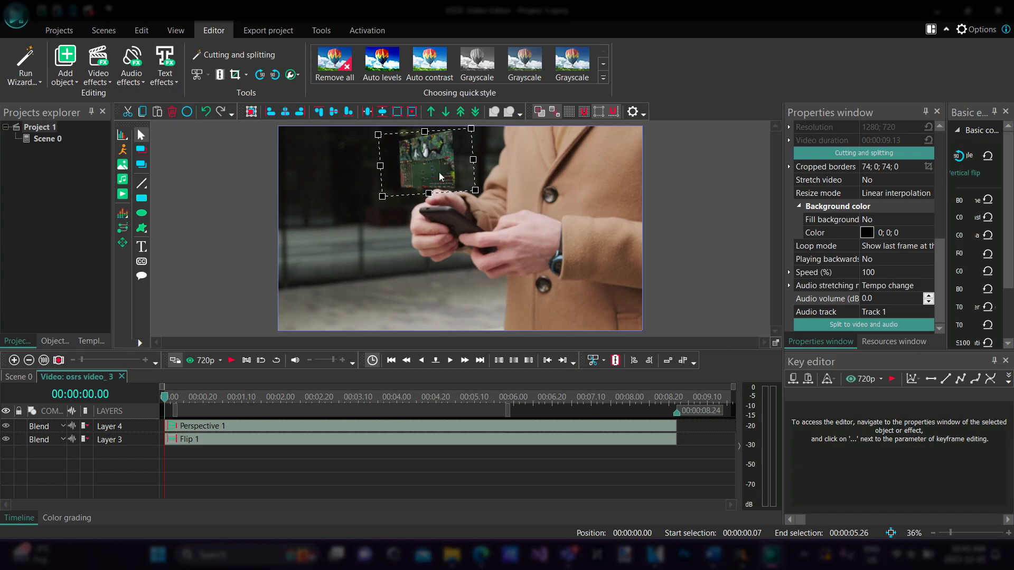
click(168, 399)
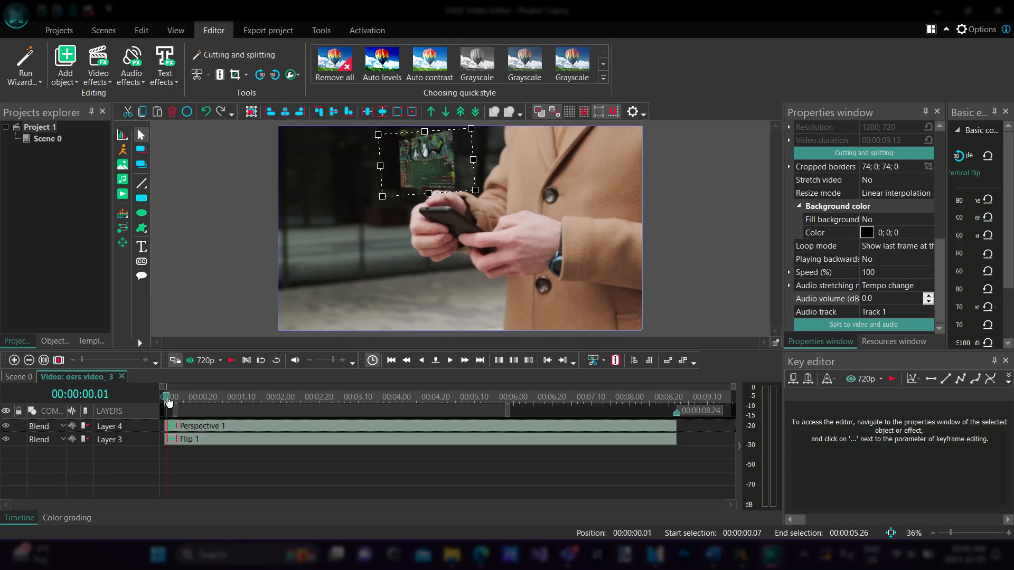
click(104, 80)
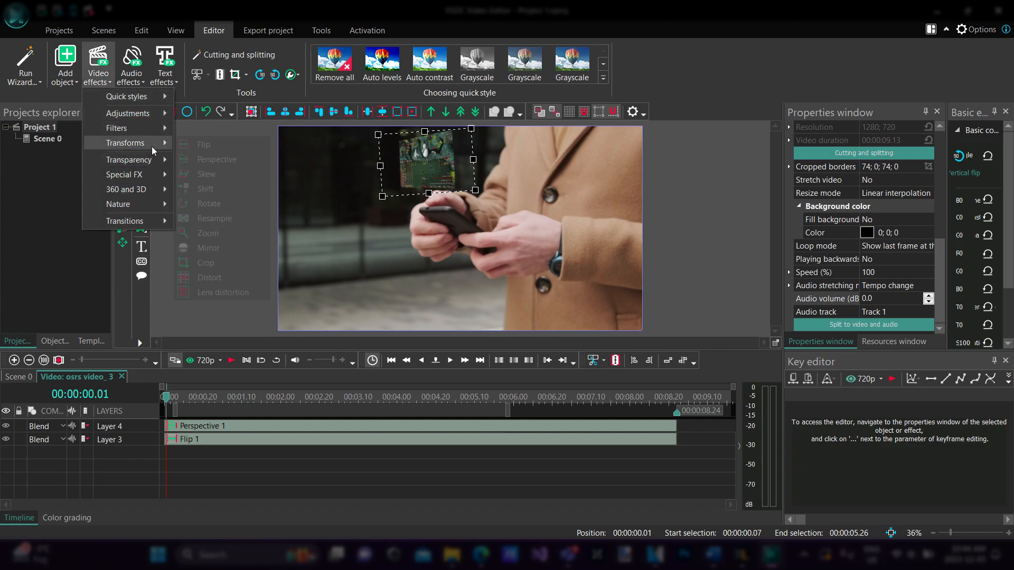
mouse_move(153, 177)
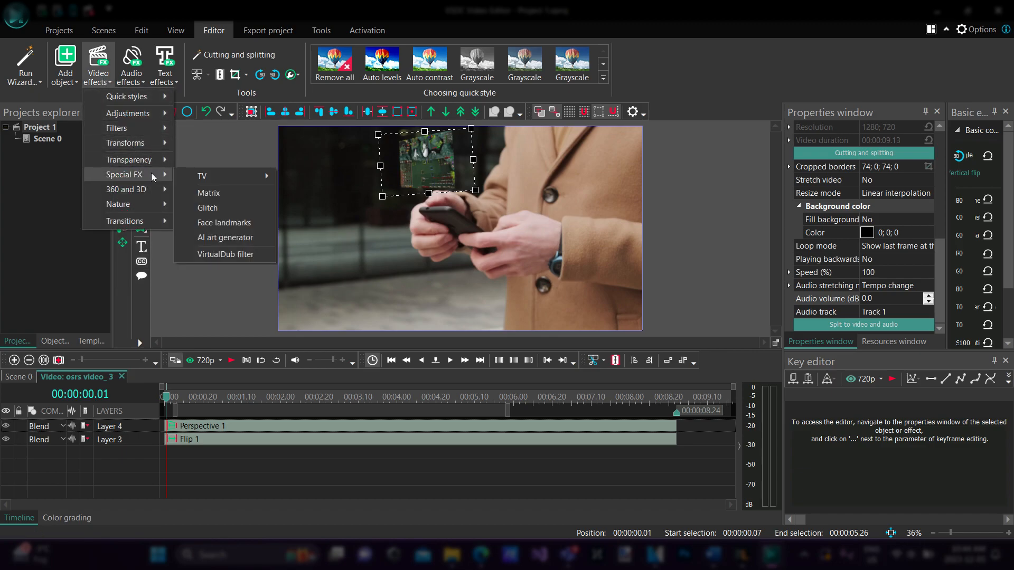
click(227, 207)
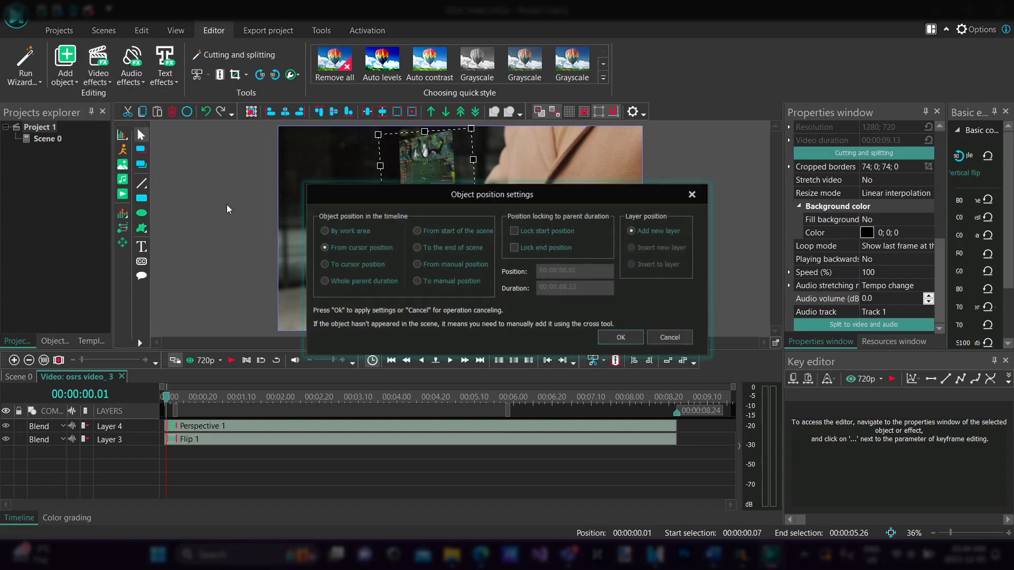
click(629, 341)
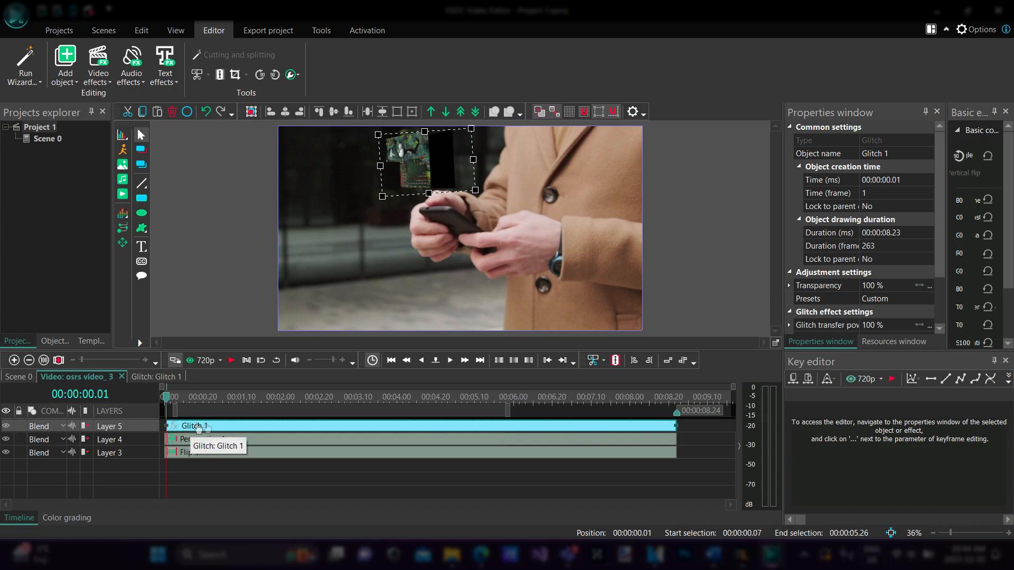
Set the Glitch effect's preset to 9. Minor damage
scroll(873, 207, down, 2)
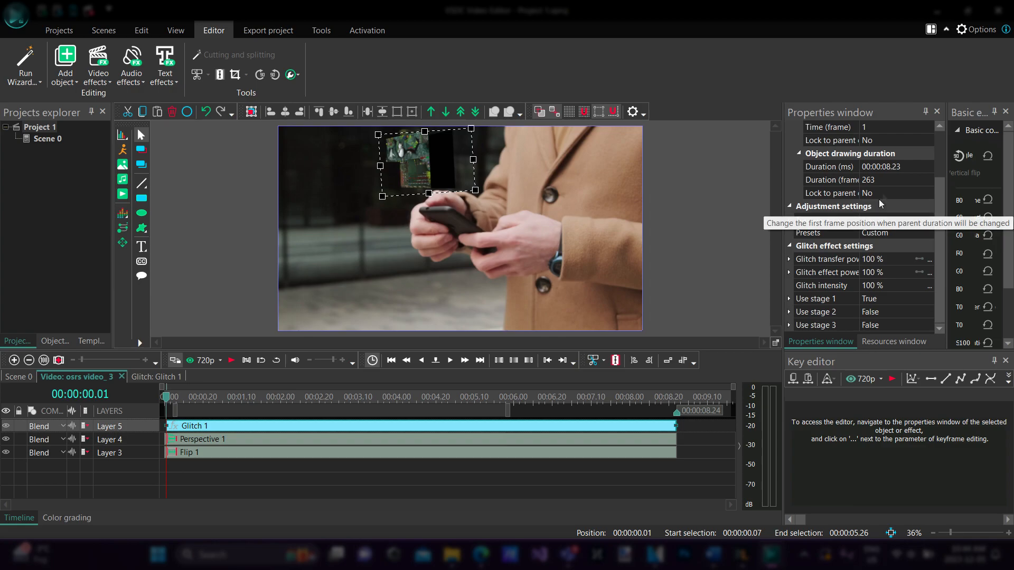
click(845, 235)
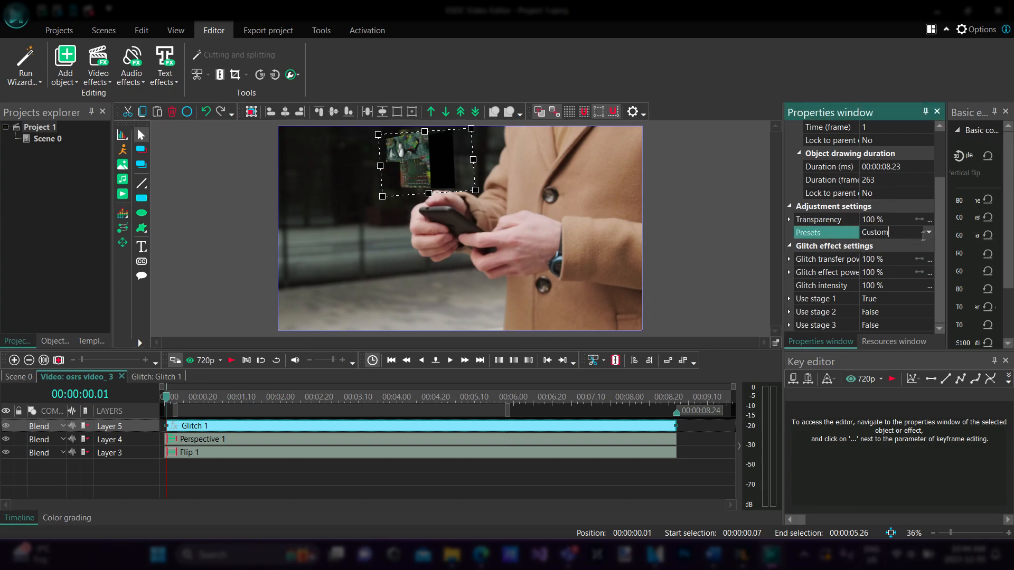
click(923, 234)
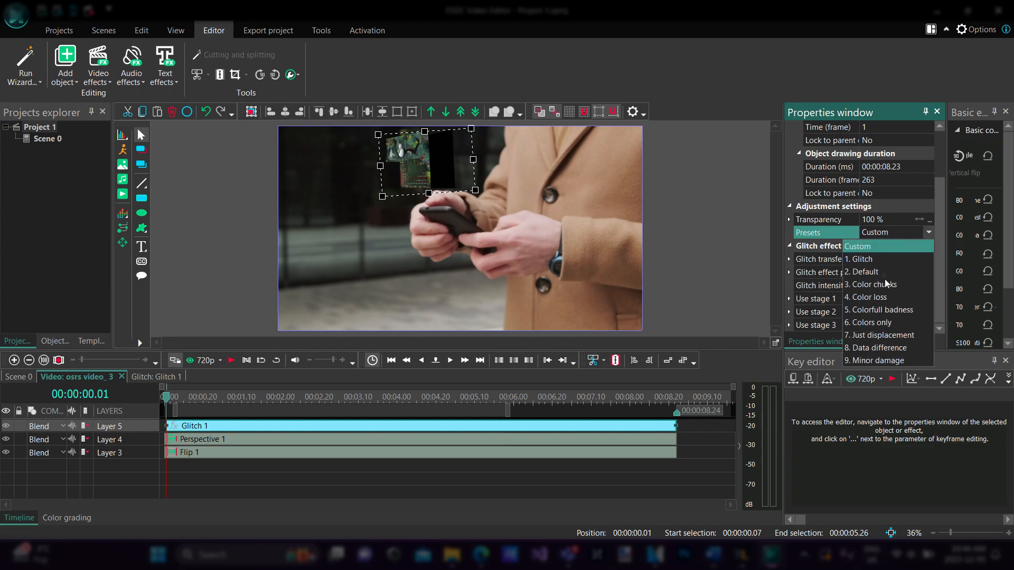
click(898, 361)
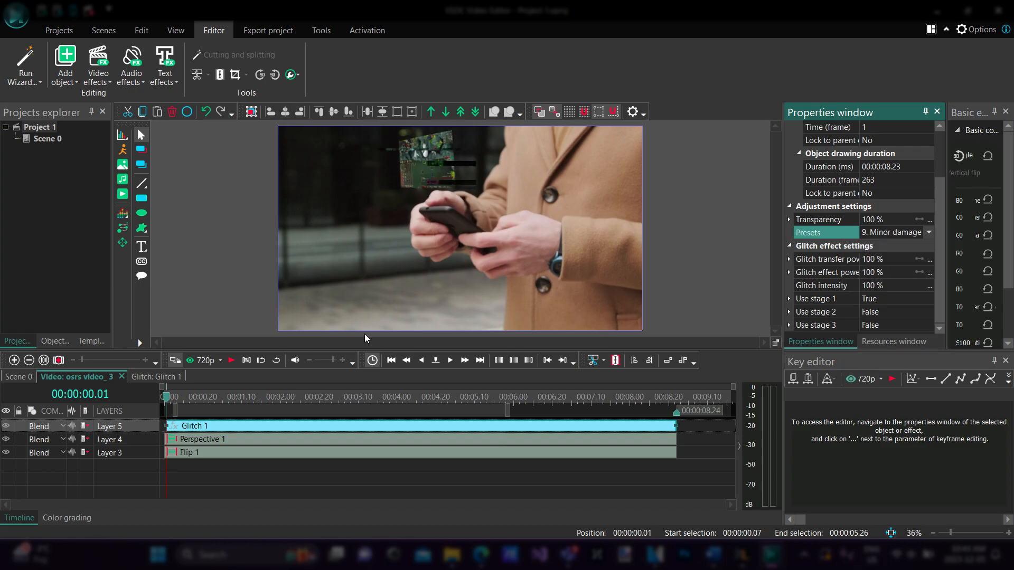
Play back several sections of the footage to examine how the glitch distortion looks on the osrs clip
key(space)
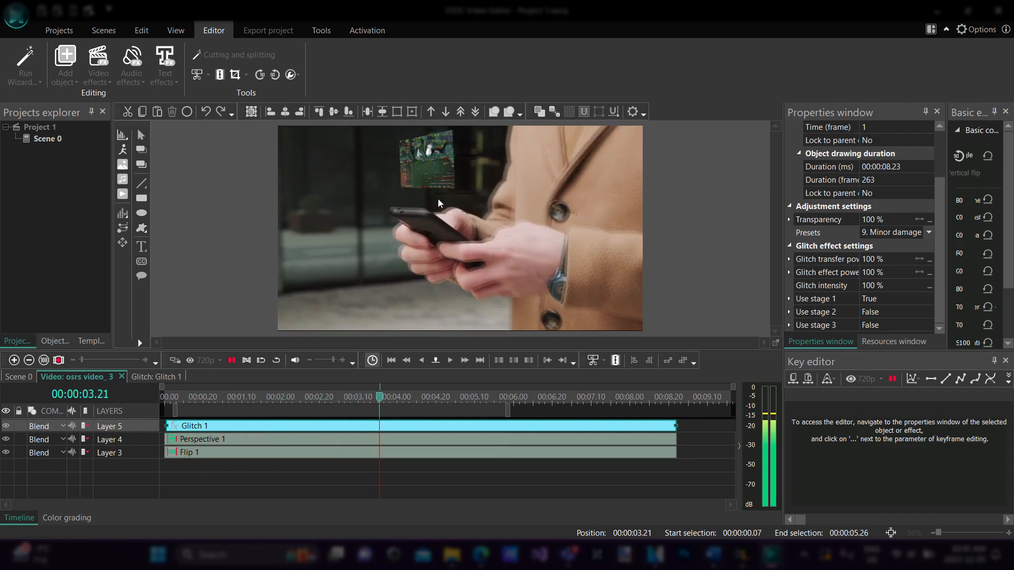
key(space)
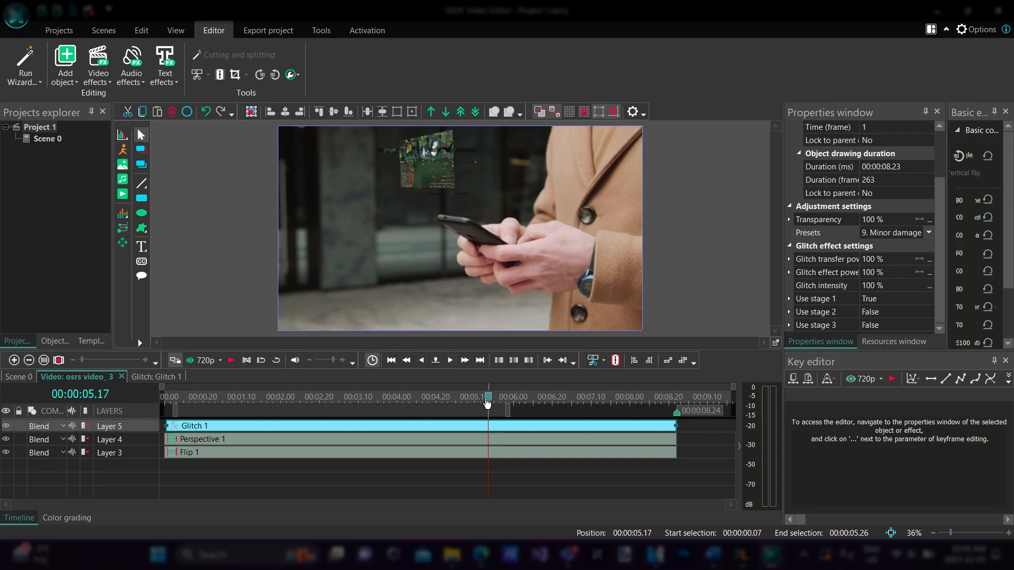
drag(489, 403, 265, 403)
key(space)
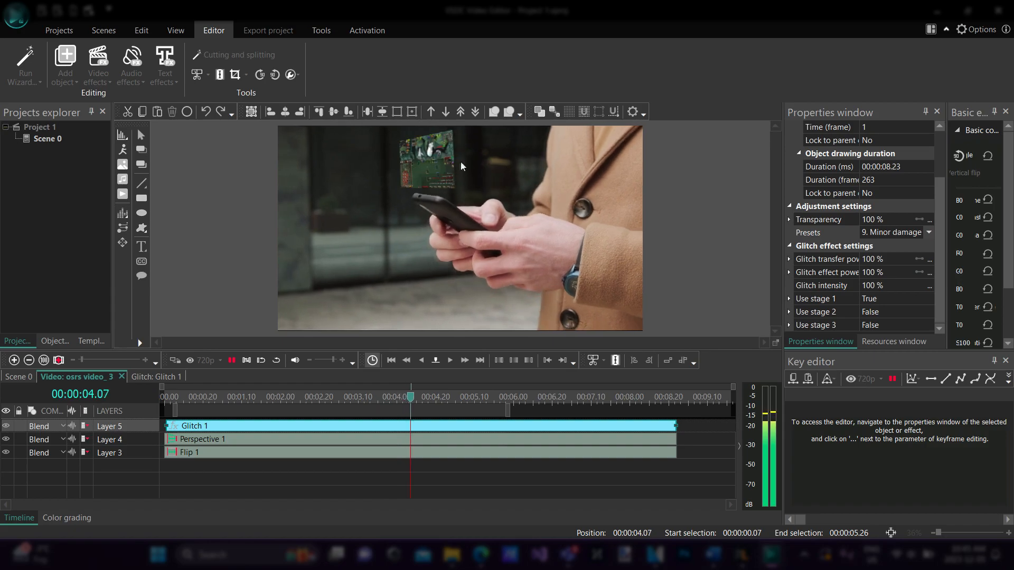
key(space)
key(space)
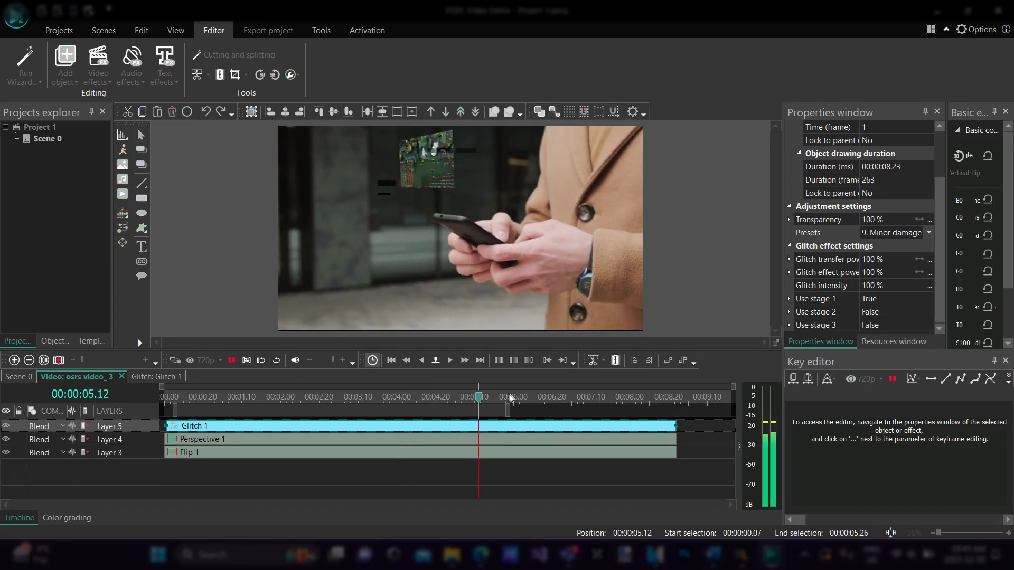
drag(479, 406, 357, 407)
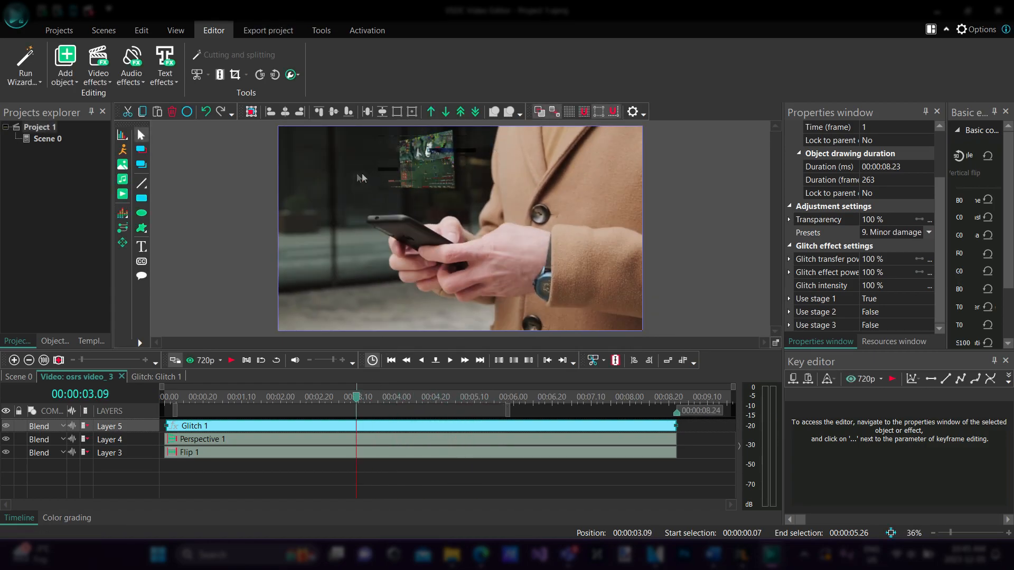
key(space)
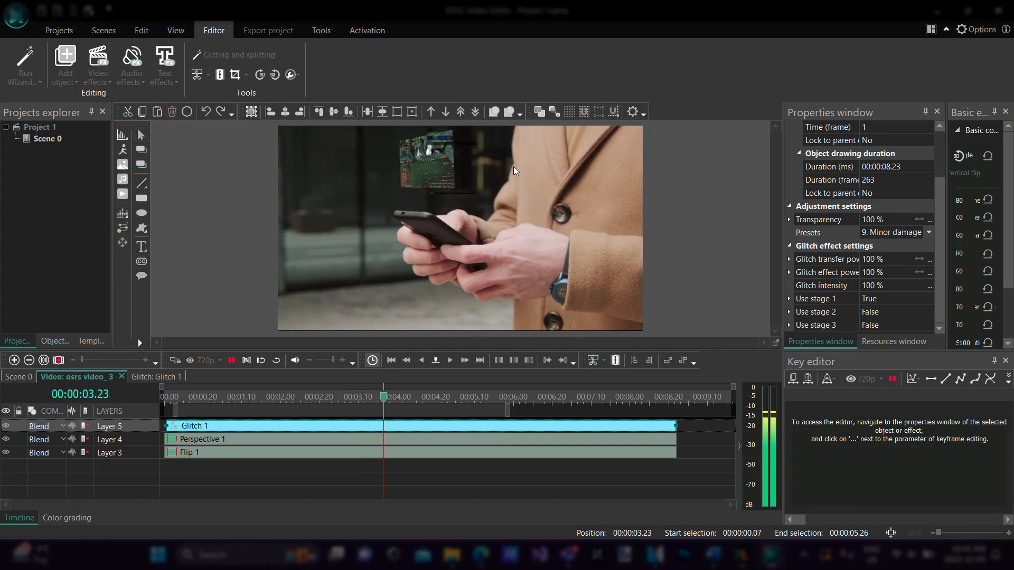
key(space)
drag(425, 397, 300, 397)
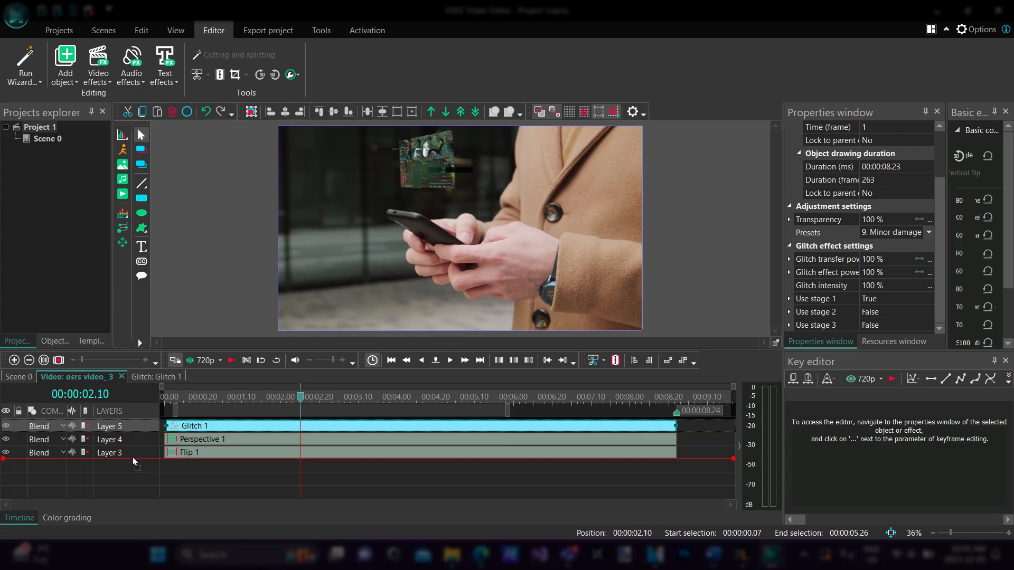
Move the Glitch effect's layer below the Perspective and Flip layers and review the result along the timeline
drag(133, 460, 133, 461)
drag(301, 396, 179, 408)
key(space)
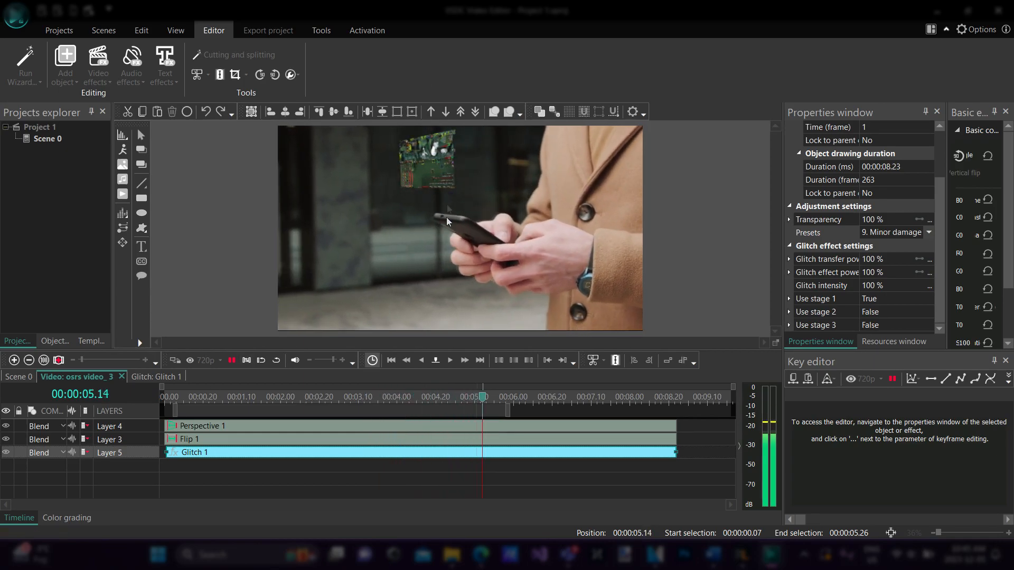
drag(502, 404, 292, 400)
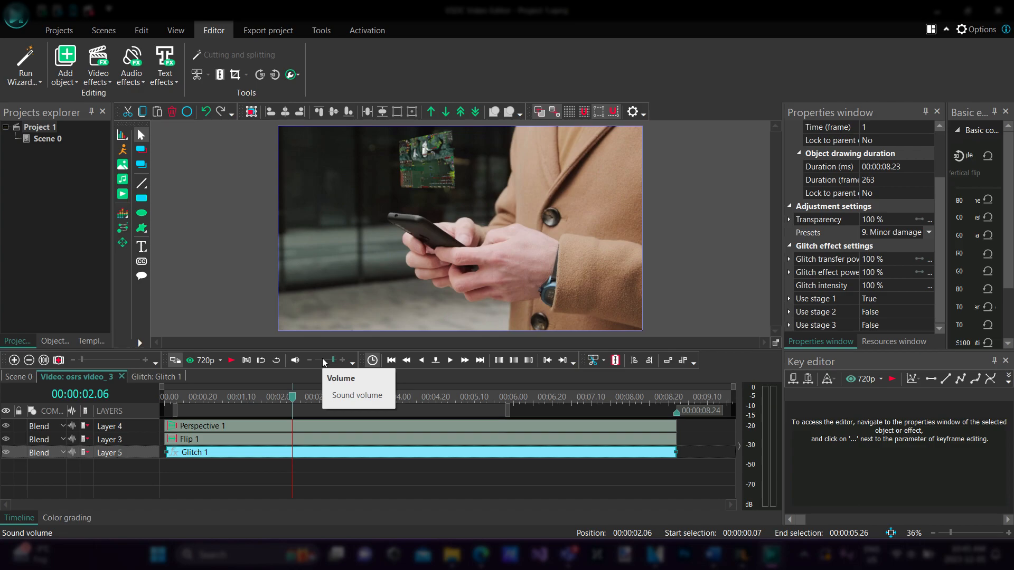
drag(293, 404, 227, 405)
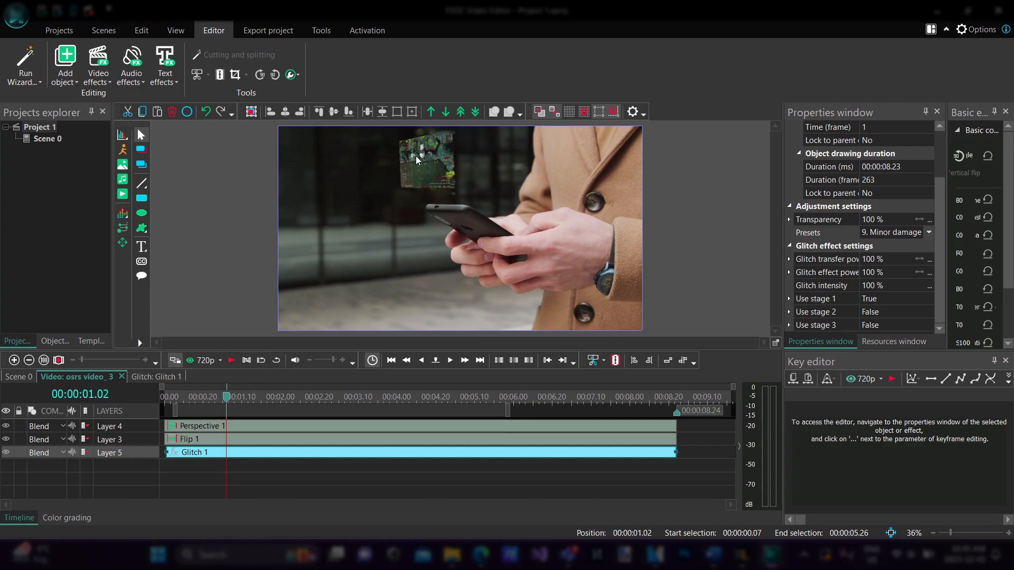
drag(227, 405, 186, 404)
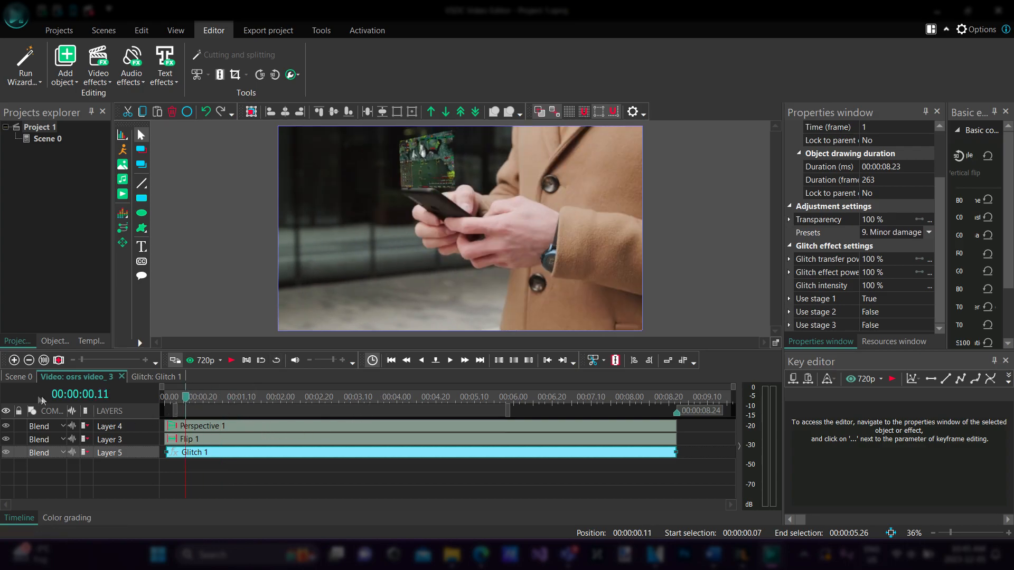
Return to the main scene, set the osrs video layer's blending mode to Screen, and preview the composite from the start
click(18, 378)
drag(191, 401, 165, 401)
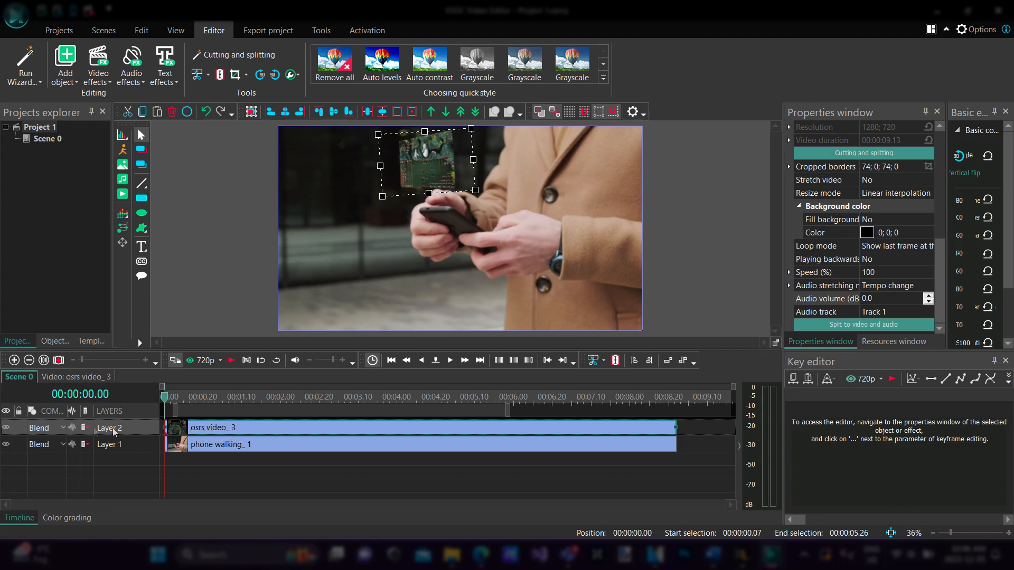
click(60, 433)
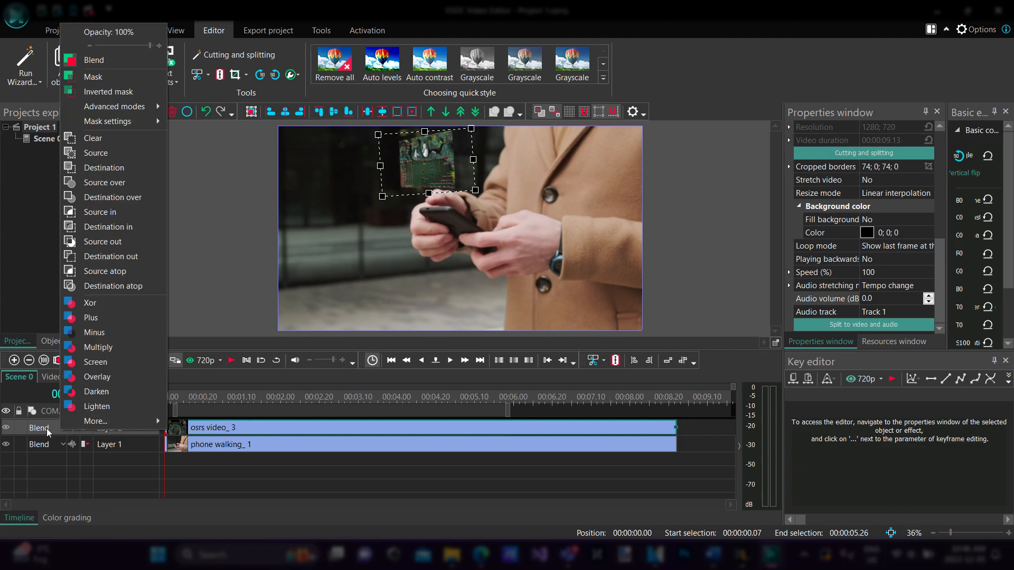
click(46, 428)
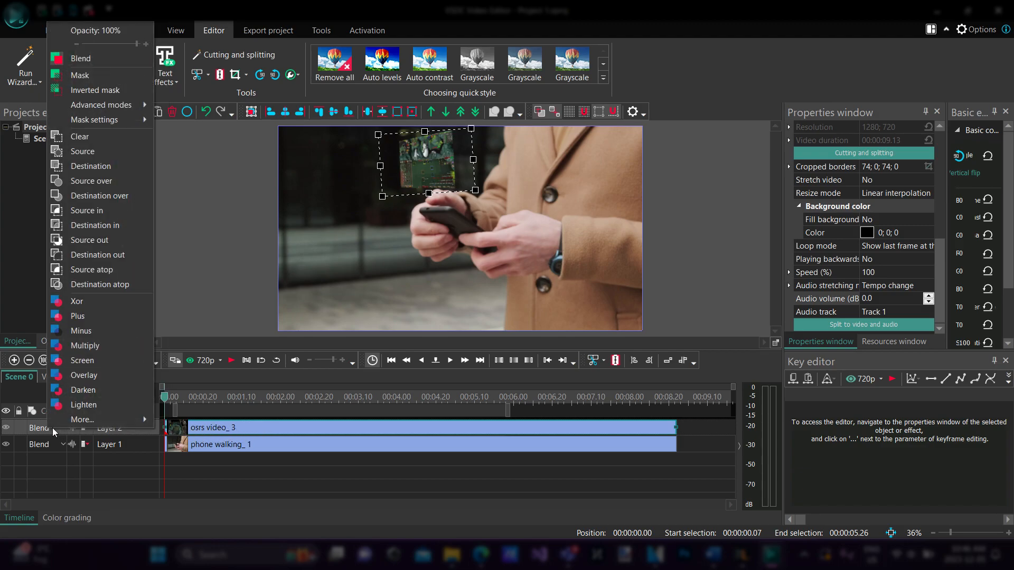
click(107, 367)
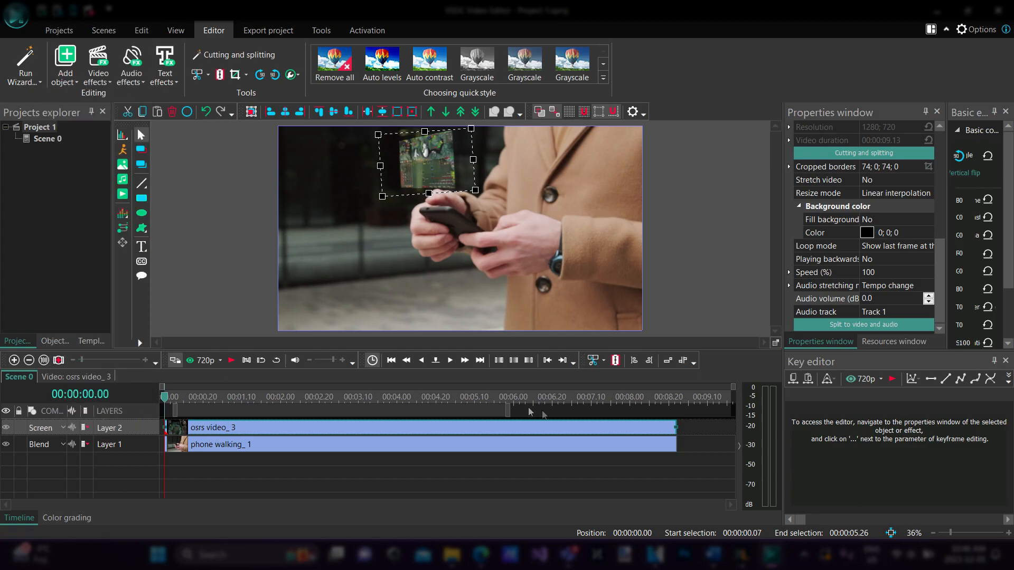
key(space)
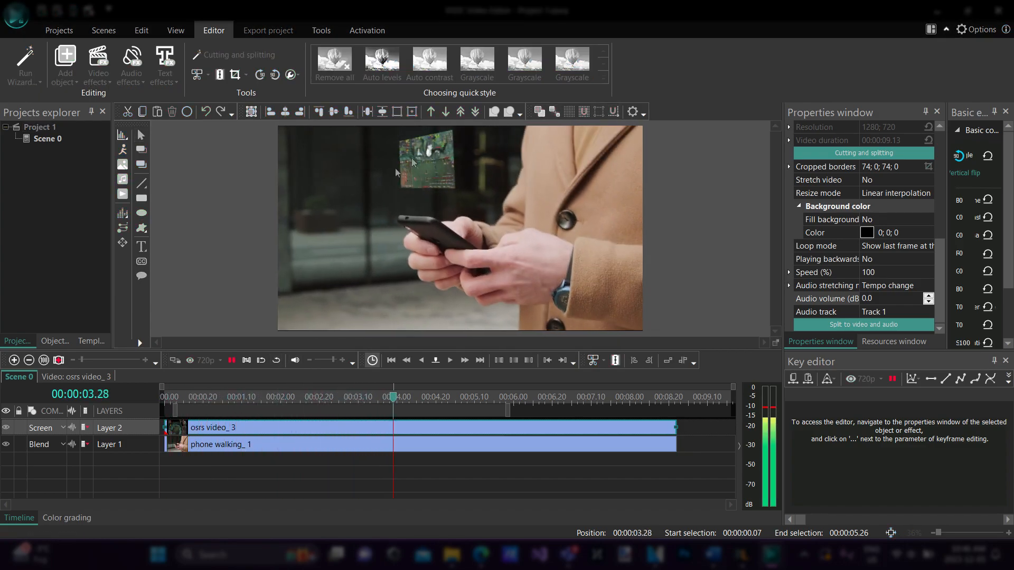
key(space)
drag(492, 400, 138, 400)
key(space)
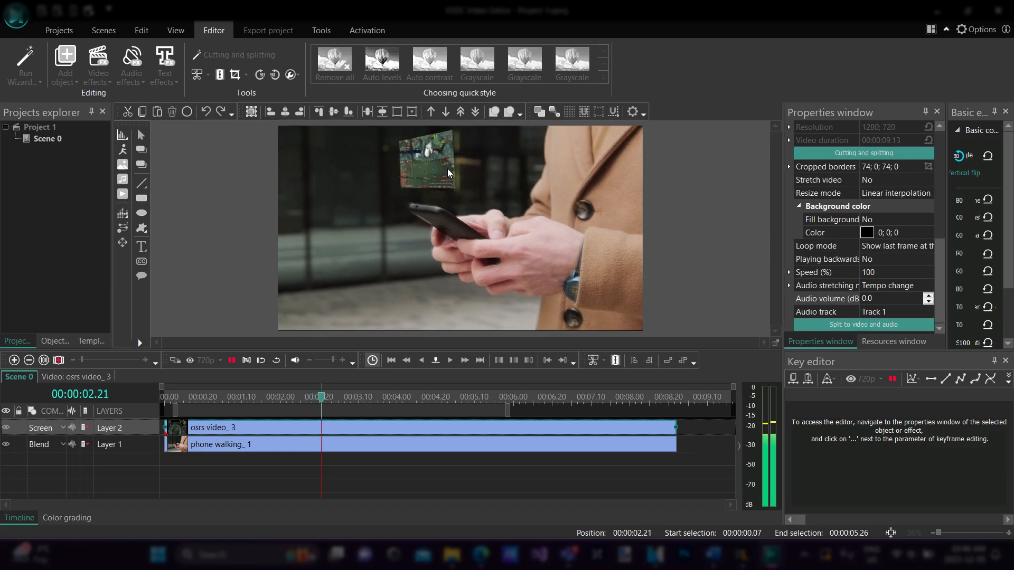
Nudge the osrs video overlay slightly up and right above the phone and preview the composite from the start
key(space)
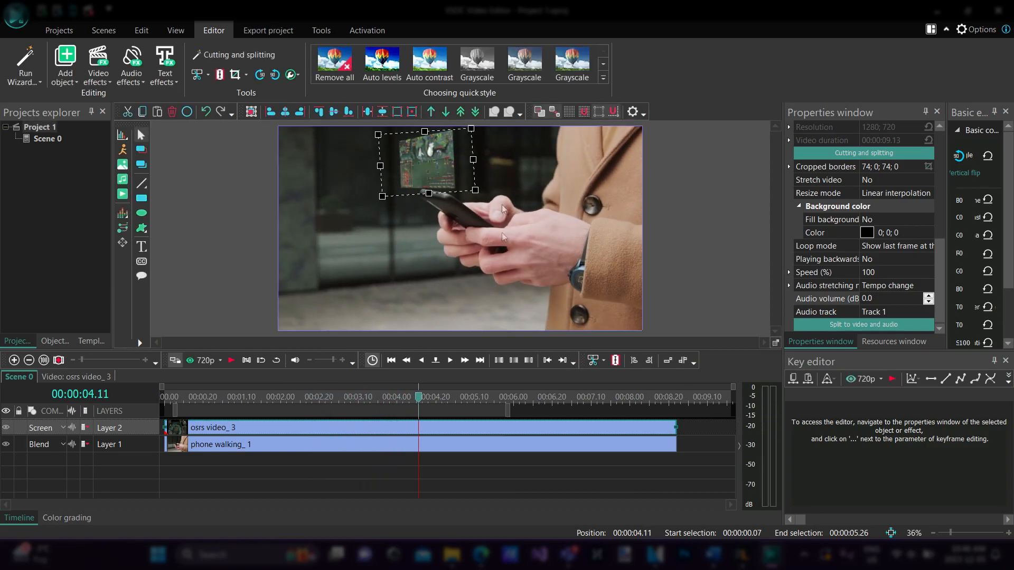
click(191, 396)
key(Home)
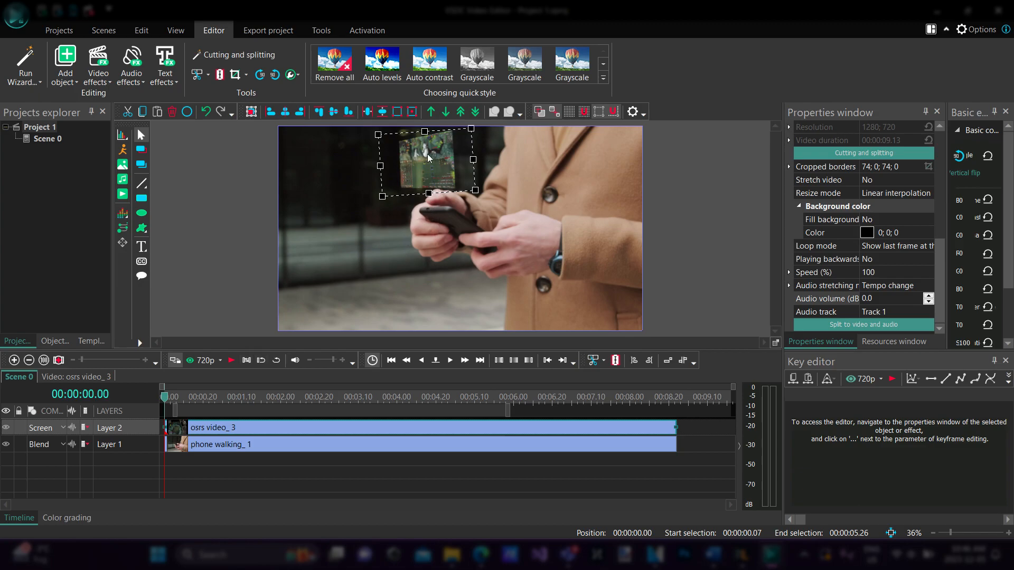
drag(431, 165, 431, 160)
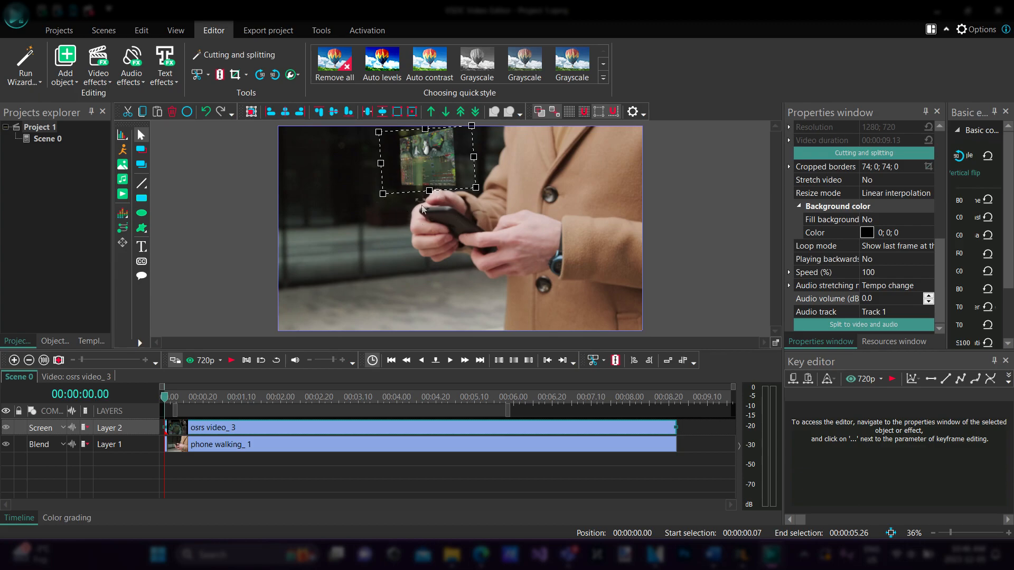
drag(438, 148, 442, 149)
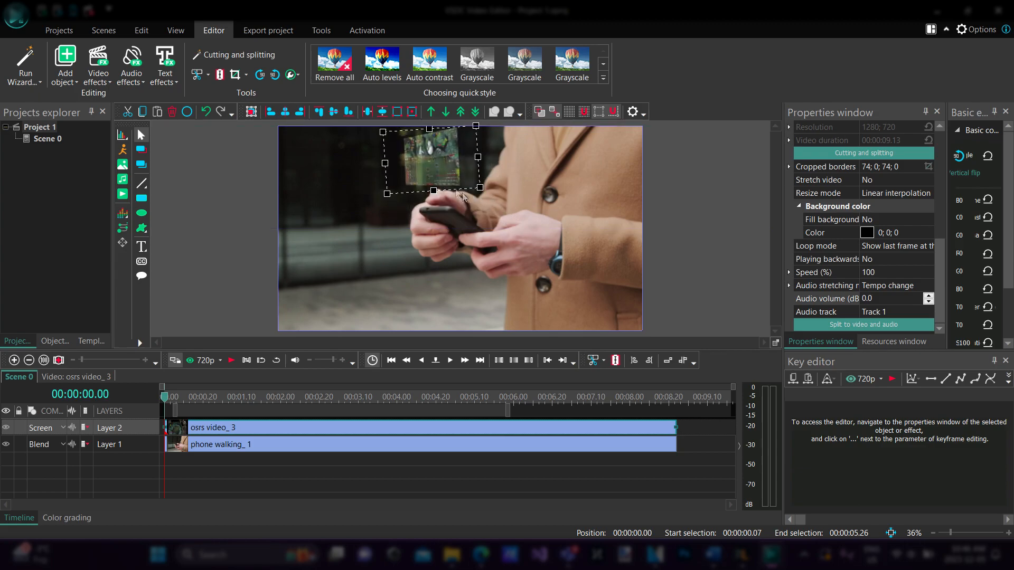
key(space)
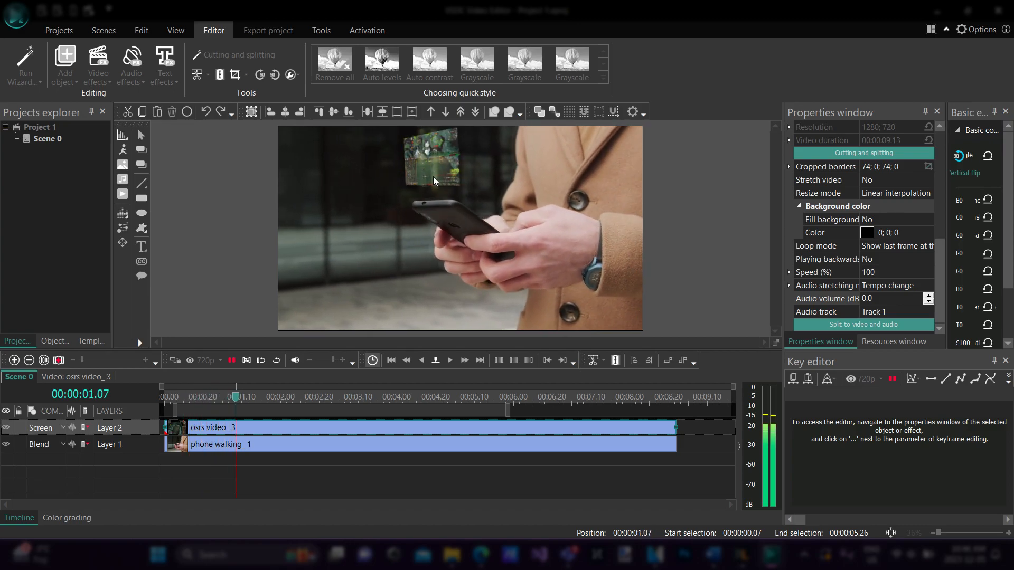
key(space)
drag(247, 396, 146, 399)
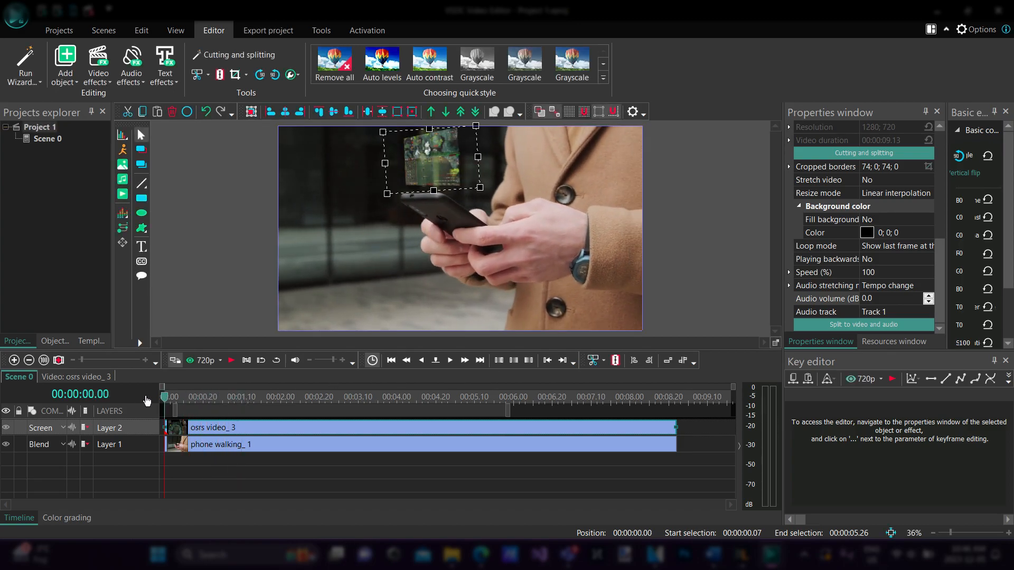
Create a movement map from the phone walking video and save it as guywalking in the Movement Maps folder
click(211, 452)
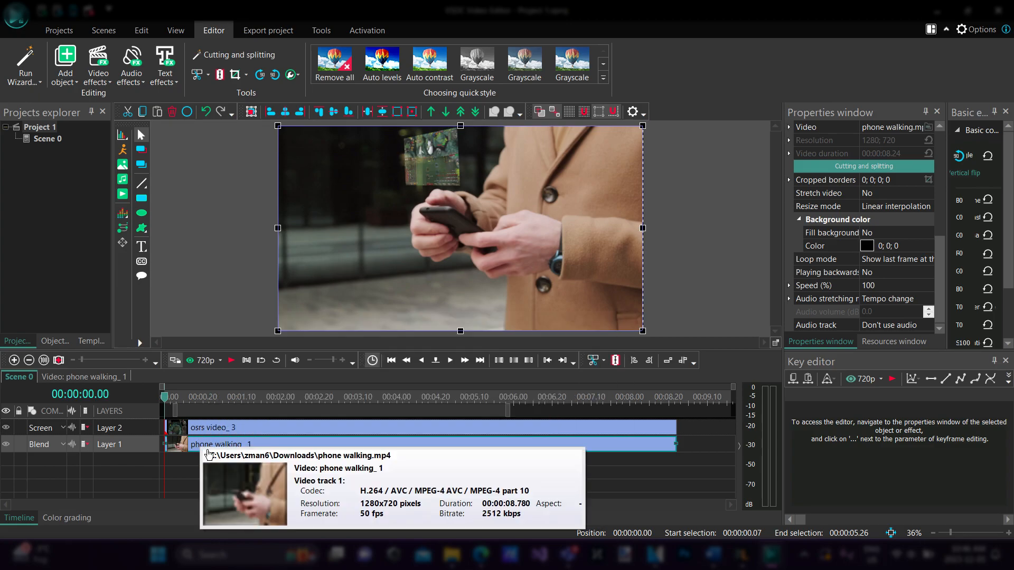
right_click(206, 447)
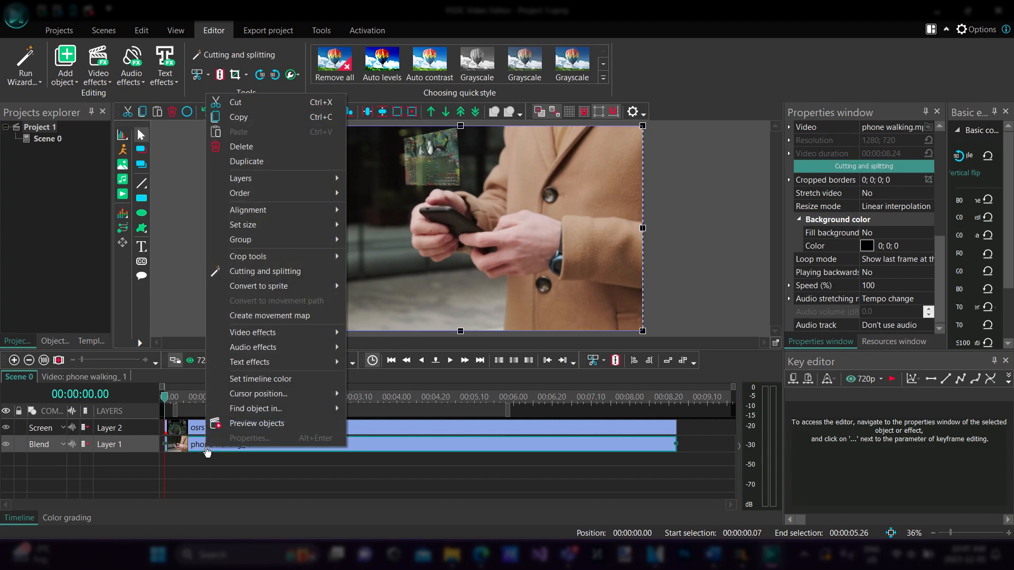
click(280, 318)
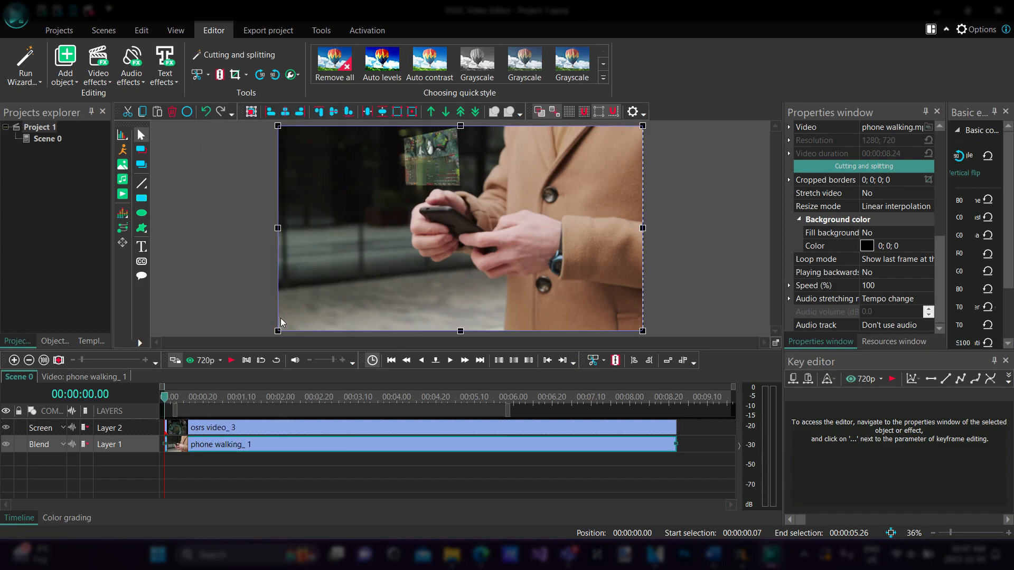
click(192, 247)
key(ctrl+a)
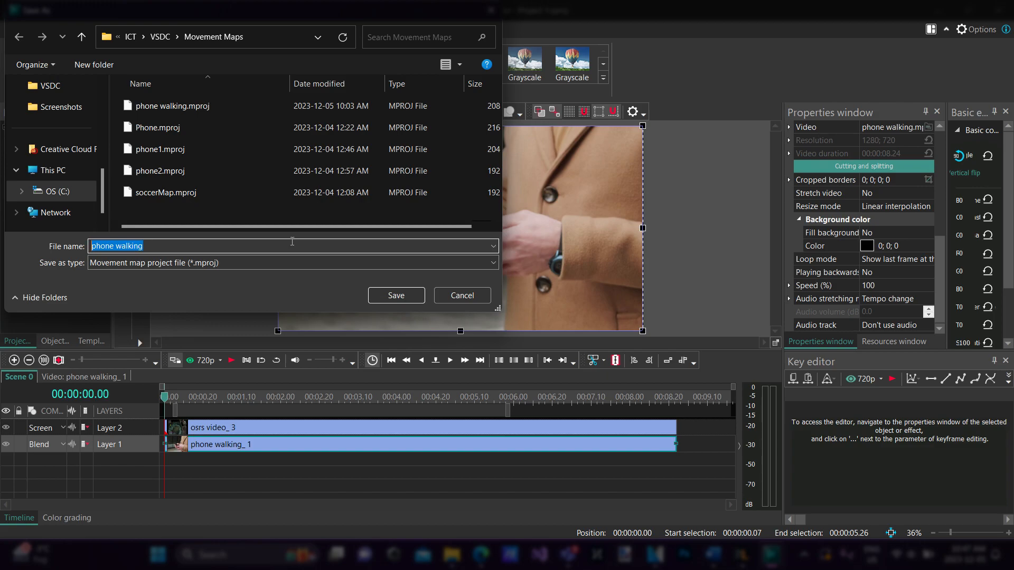
text(guy)
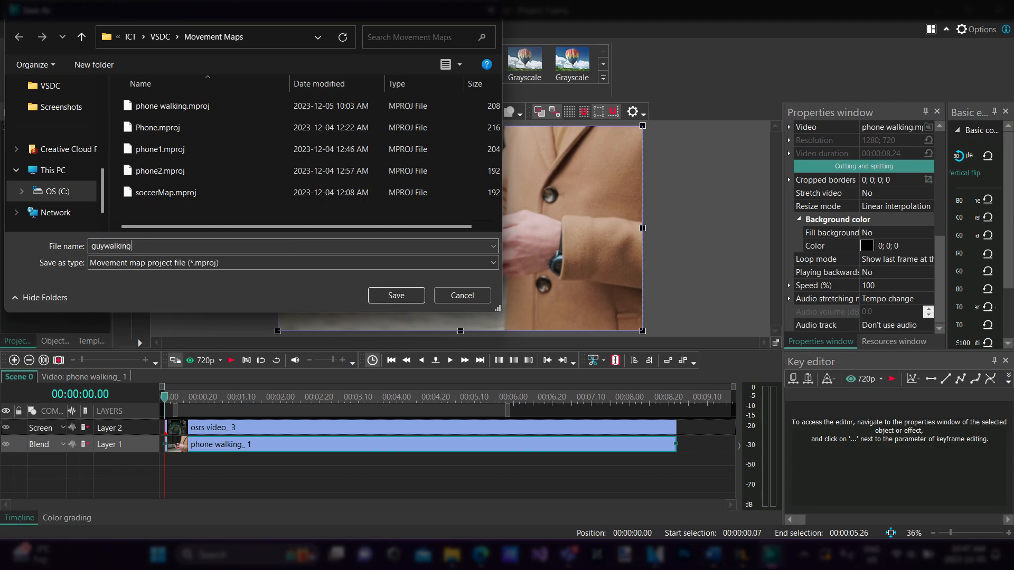
text(walking)
click(404, 293)
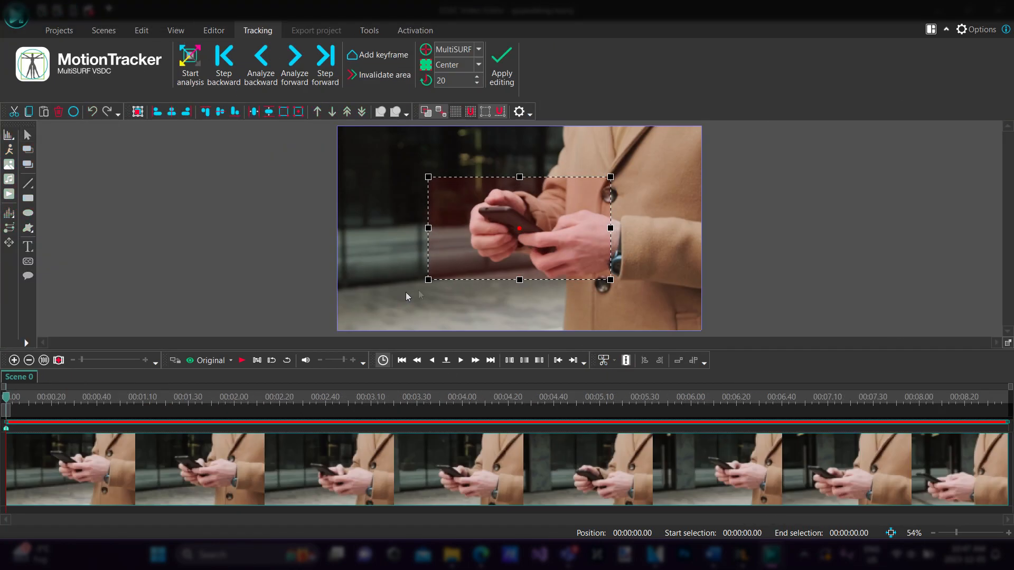
Shrink the tracking area to a small rectangle and move it over the phone's upper end
mouse_move(534, 234)
mouse_down()
mouse_move(509, 219)
mouse_move(525, 211)
mouse_move(517, 228)
mouse_move(531, 238)
mouse_up()
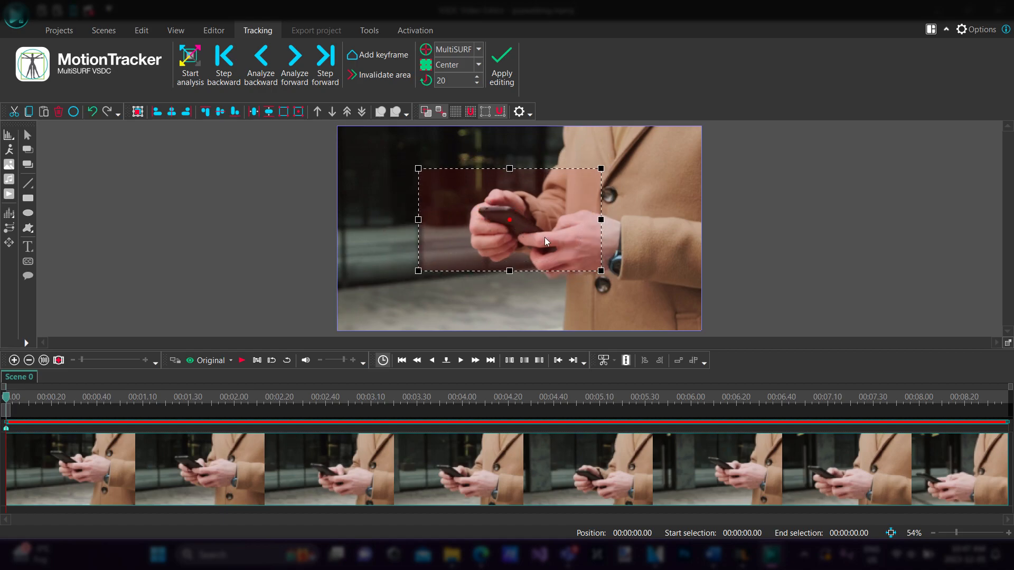
drag(601, 271, 547, 248)
drag(512, 216, 541, 225)
drag(516, 223, 510, 225)
drag(570, 261, 482, 215)
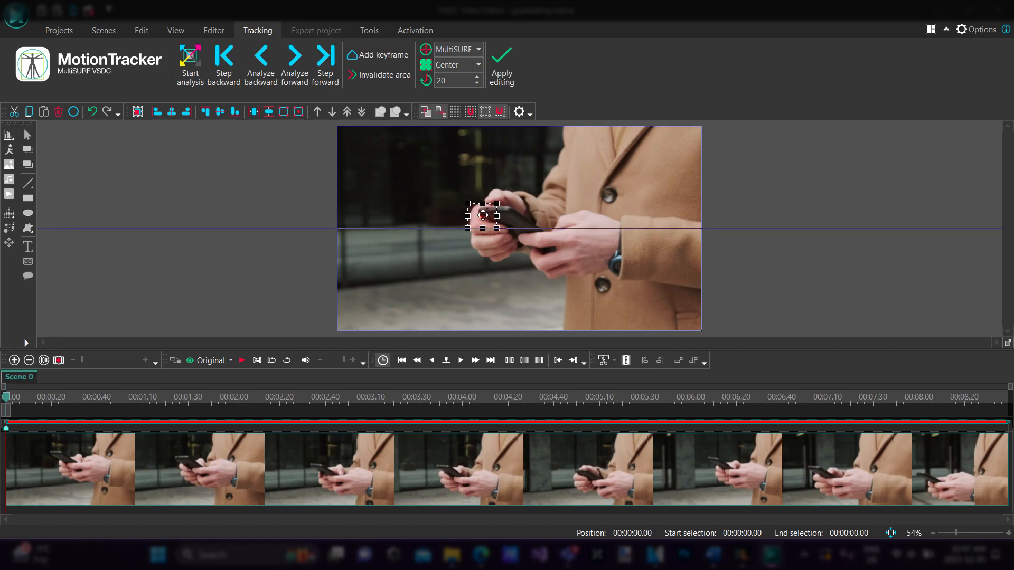
Centre the tracking area on the phone's top corner and reduce it to a small box around that corner
scroll(496, 215, up, 3)
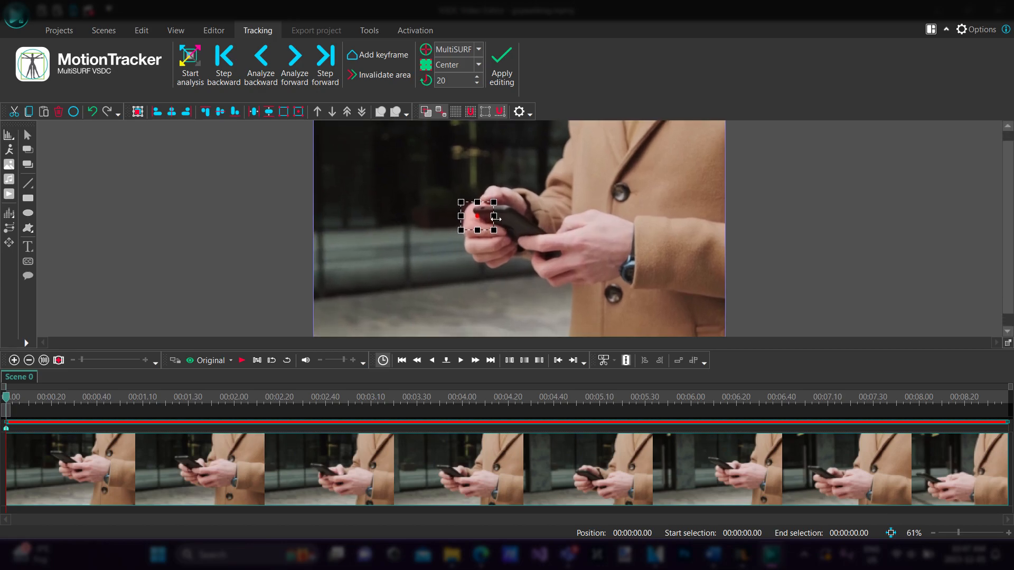
scroll(494, 217, up, 5)
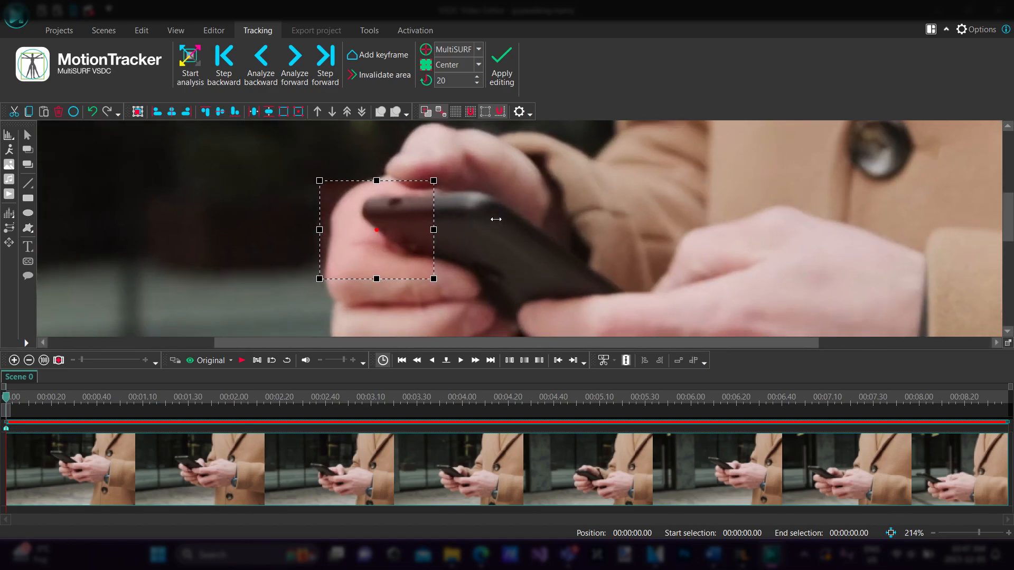
scroll(495, 218, down, 1)
drag(417, 227, 413, 205)
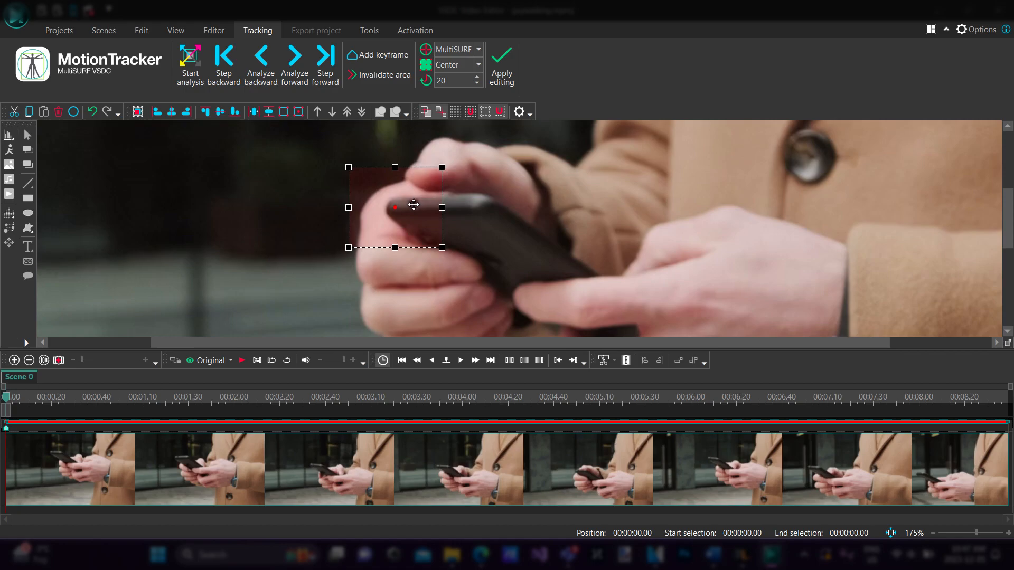
drag(442, 248, 408, 215)
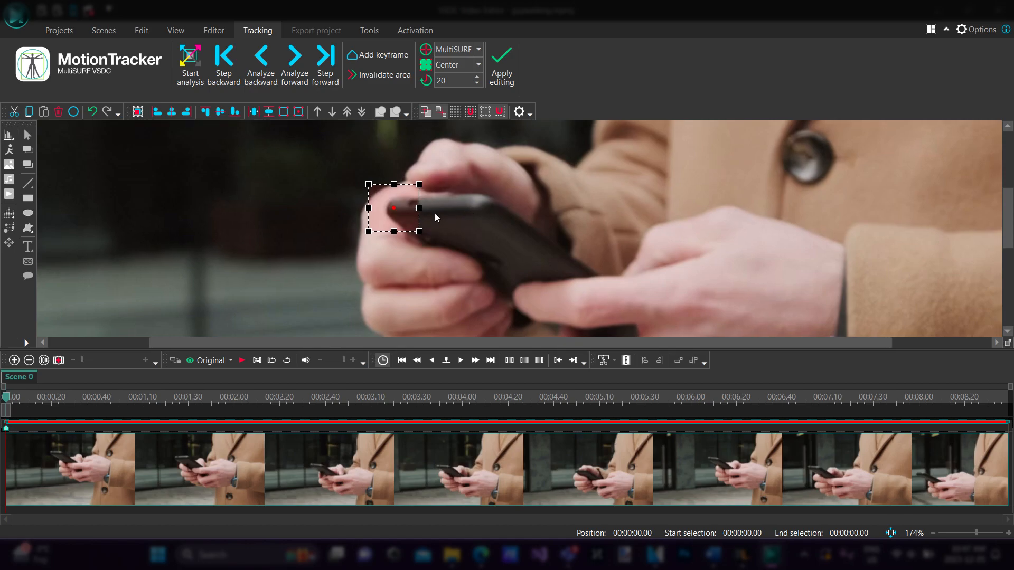
Run the tracking analysis over the whole clip and return to the first frame to inspect the motion path
scroll(432, 217, down, 3)
scroll(422, 210, down, 15)
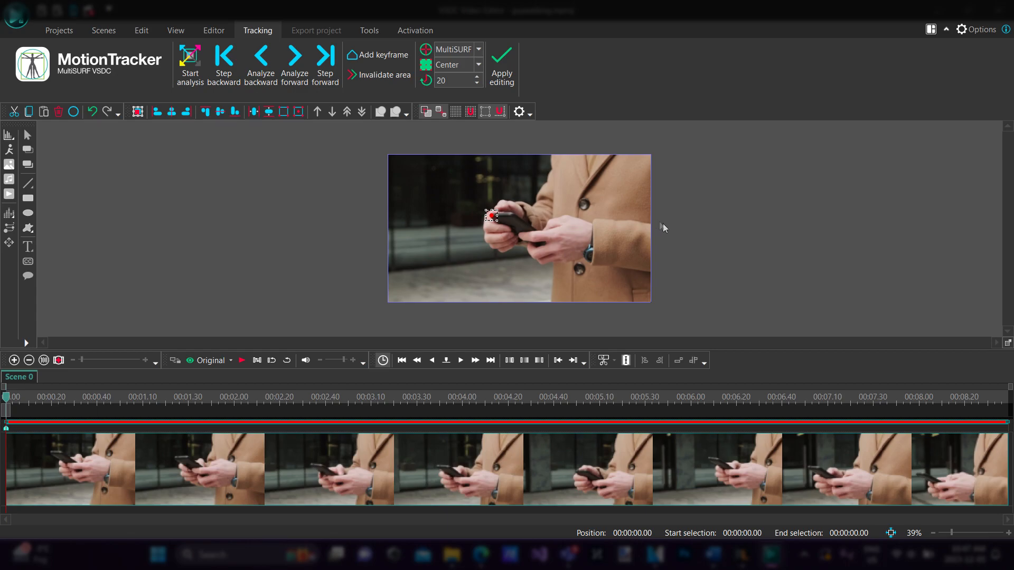
scroll(697, 236, up, 4)
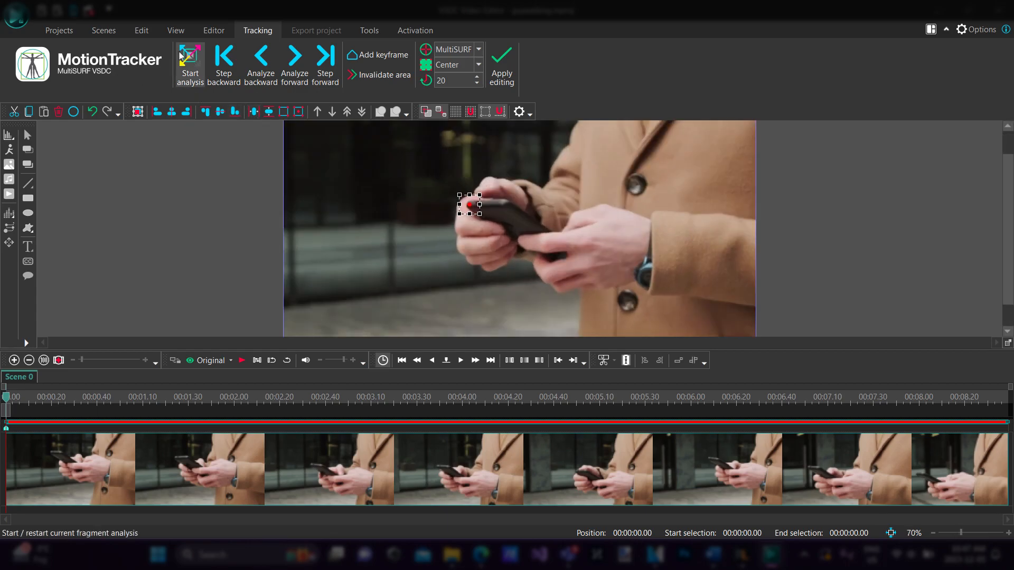
click(188, 55)
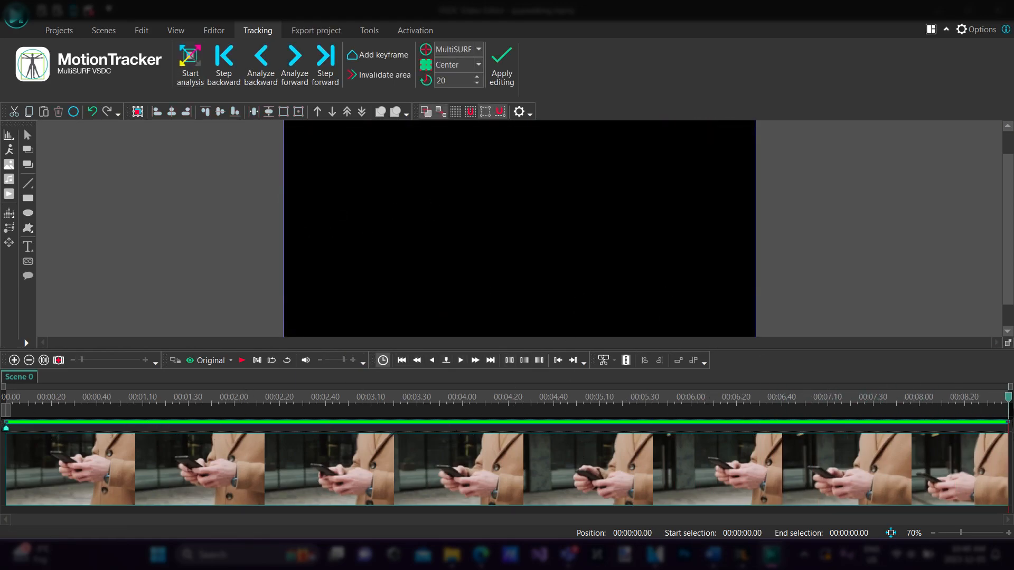
drag(779, 409, 125, 410)
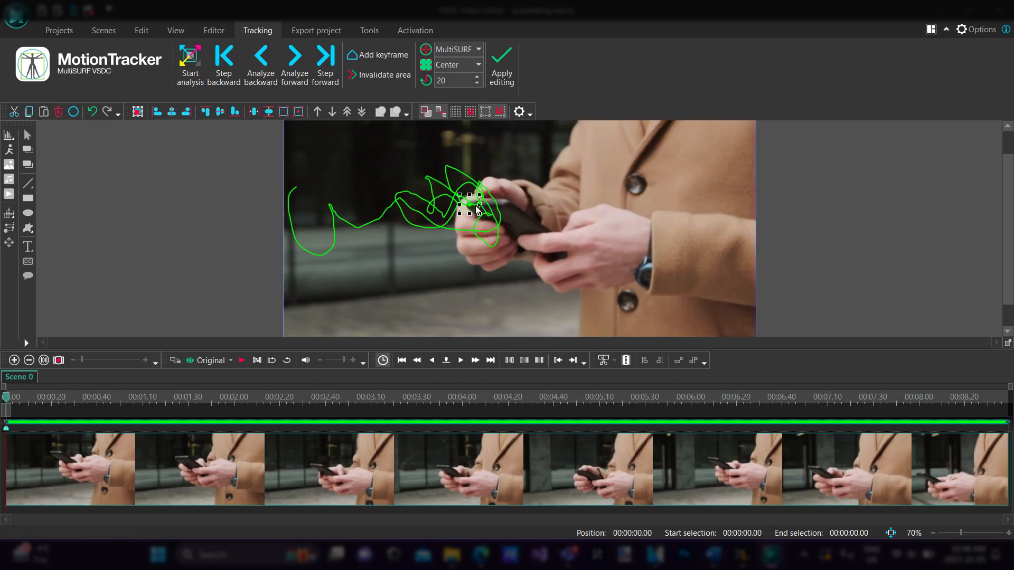
Make the tracking area wider and shorter around the phone's corner, rerun the analysis, and check the track near the clip's end
scroll(479, 213, up, 5)
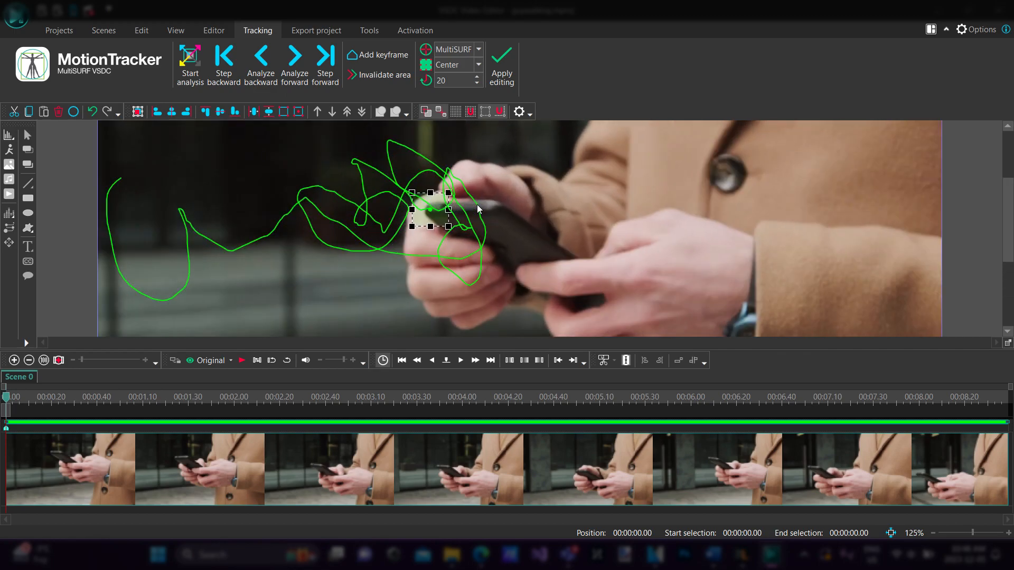
mouse_move(448, 227)
mouse_down()
mouse_move(463, 229)
mouse_move(441, 210)
mouse_up()
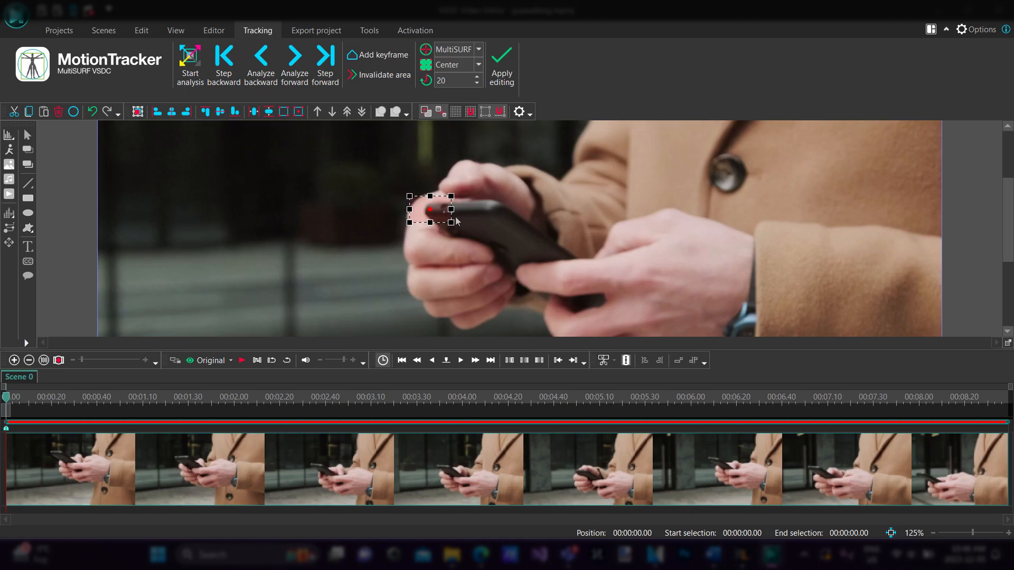
click(190, 62)
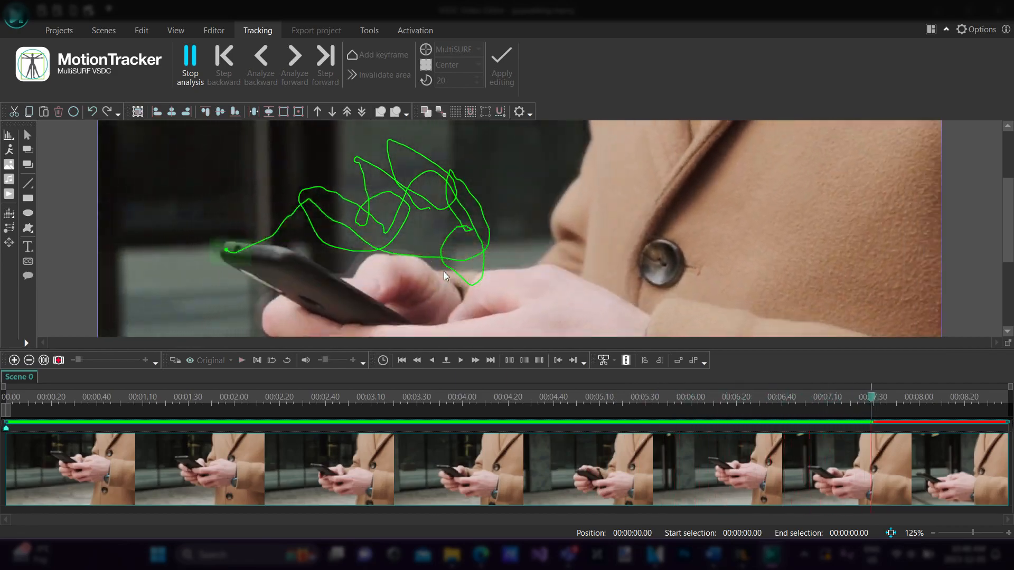
scroll(439, 236, down, 5)
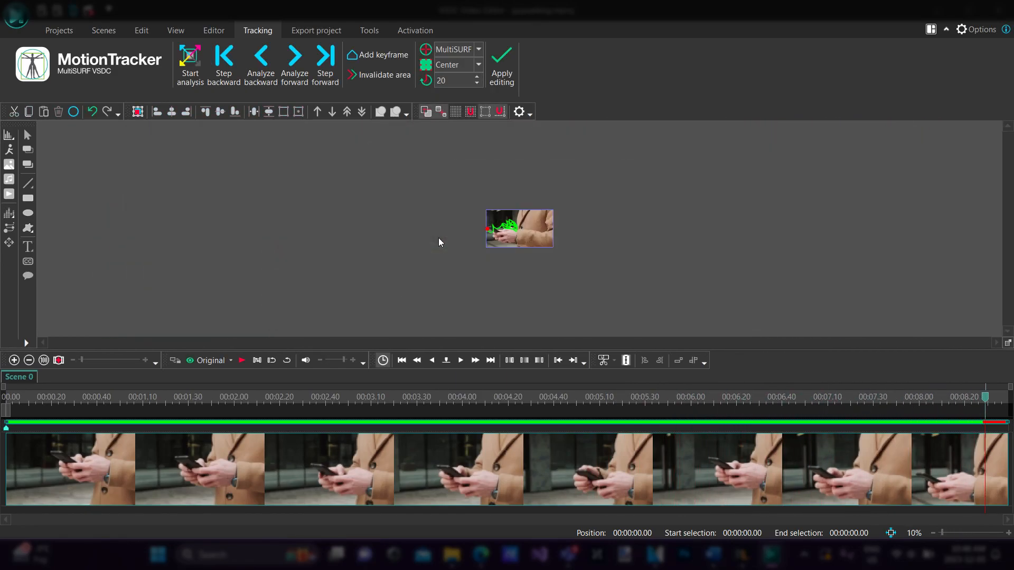
scroll(439, 239, up, 4)
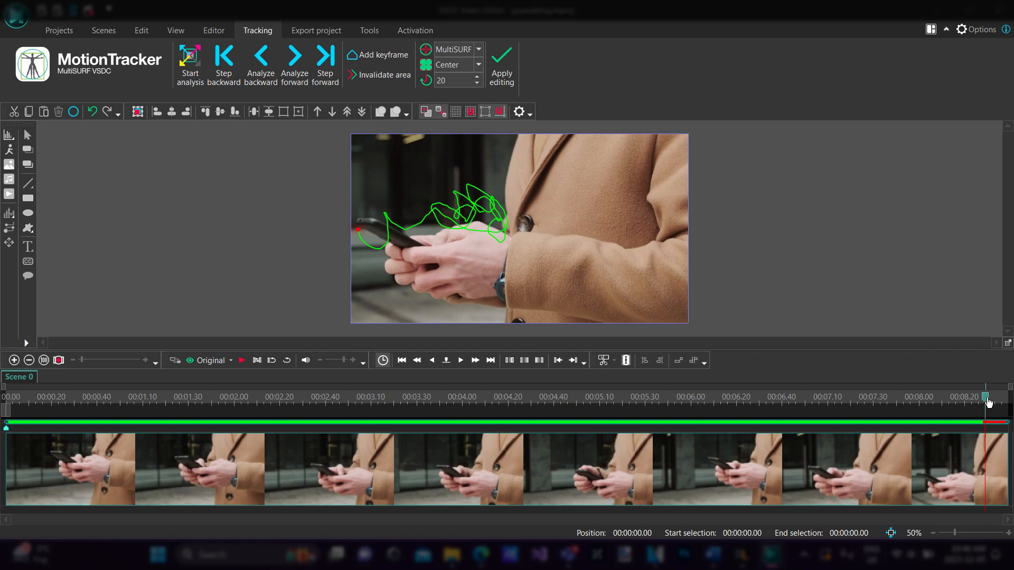
click(989, 400)
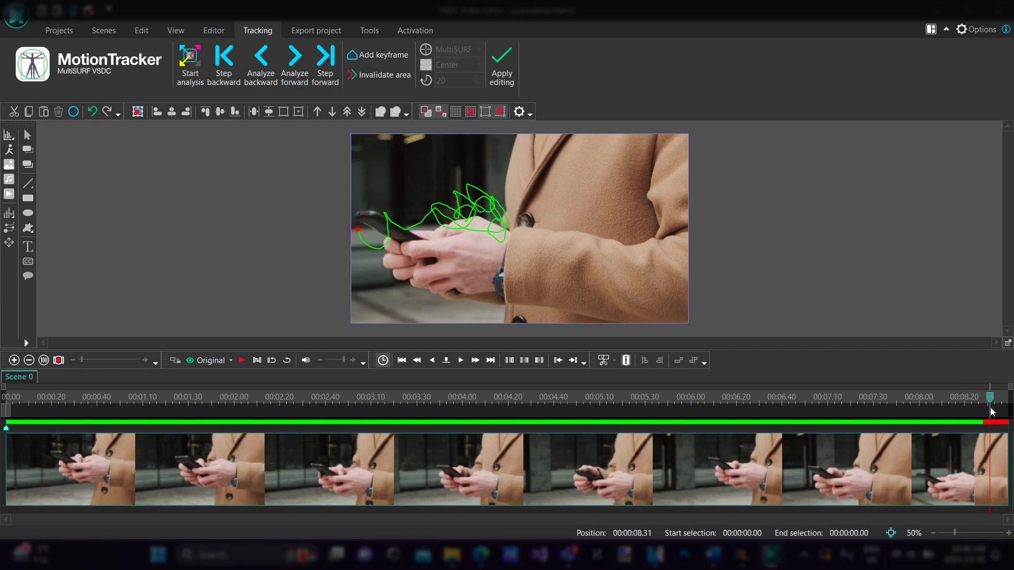
Return to the first frame, tighten the tracking area around the phone's corner, and restart the motion analysis
key(Home)
scroll(430, 274, up, 6)
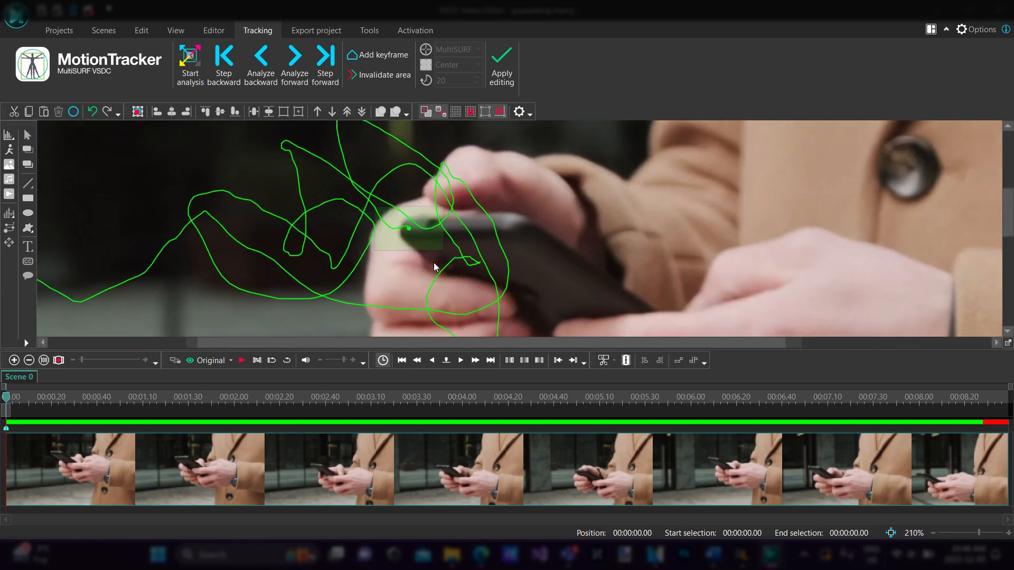
scroll(434, 259, up, 1)
click(431, 249)
drag(444, 250, 408, 231)
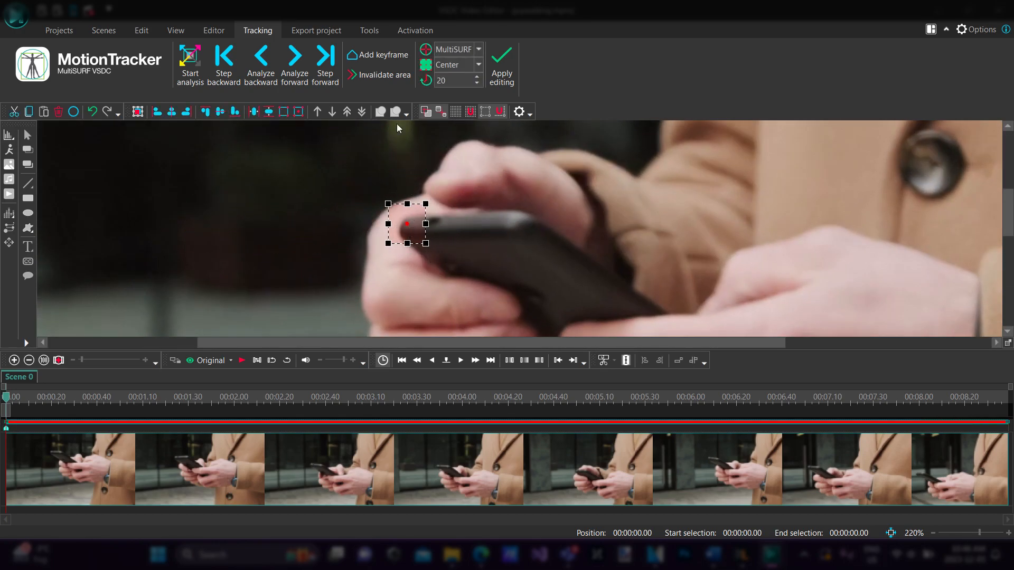
click(190, 64)
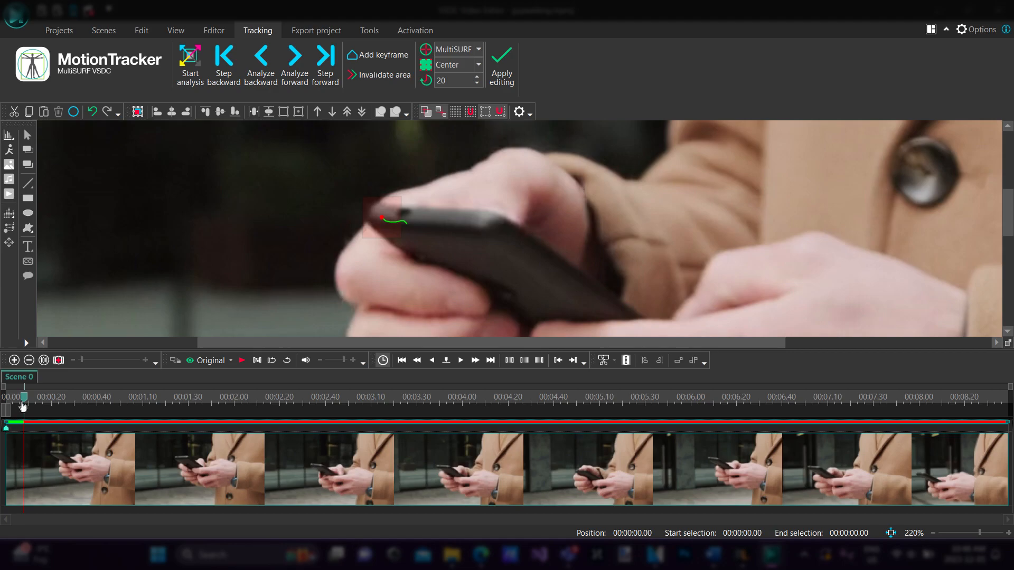
Enlarge the tracking area around the phone's corner on the first frame and analyze the opening frames again
click(422, 247)
mouse_move(425, 243)
mouse_down()
mouse_move(444, 255)
mouse_move(424, 237)
mouse_up()
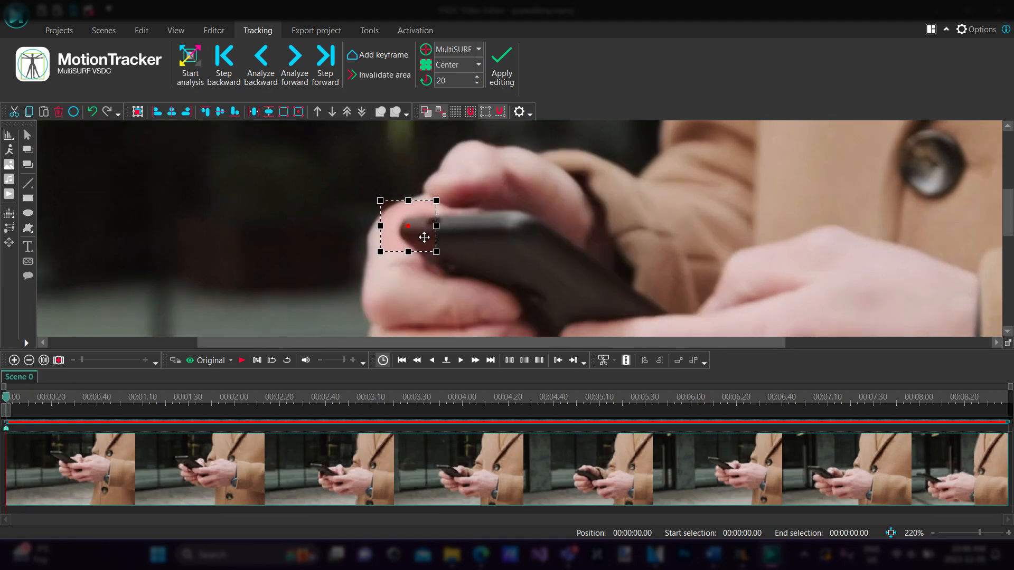
click(201, 64)
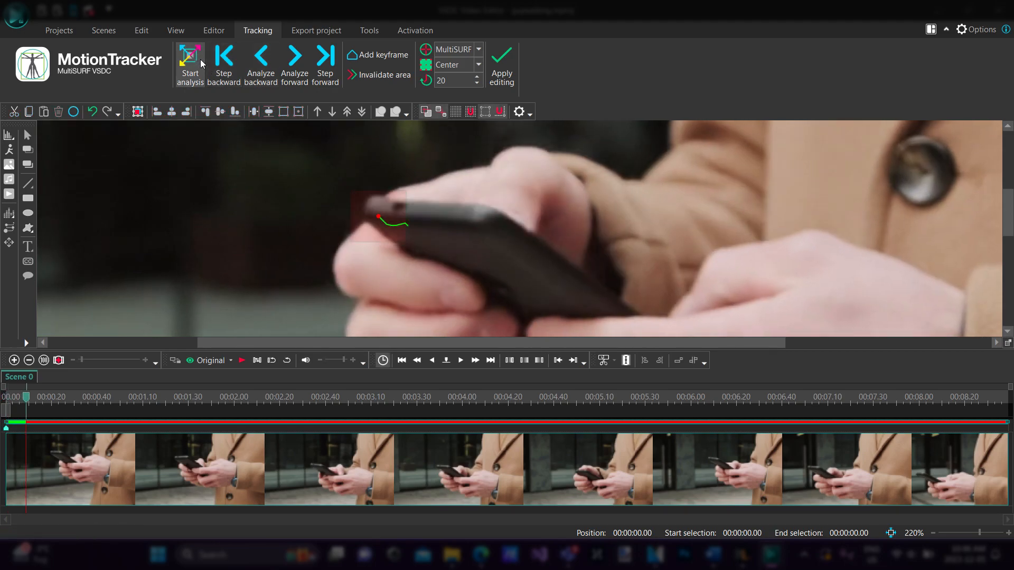
Step back one frame, shift the tracking area right onto the phone's camera, and resume the analysis from there
click(224, 71)
click(395, 218)
mouse_move(393, 215)
mouse_down()
mouse_move(412, 212)
mouse_move(366, 217)
mouse_move(421, 211)
mouse_move(336, 267)
mouse_move(407, 210)
mouse_up()
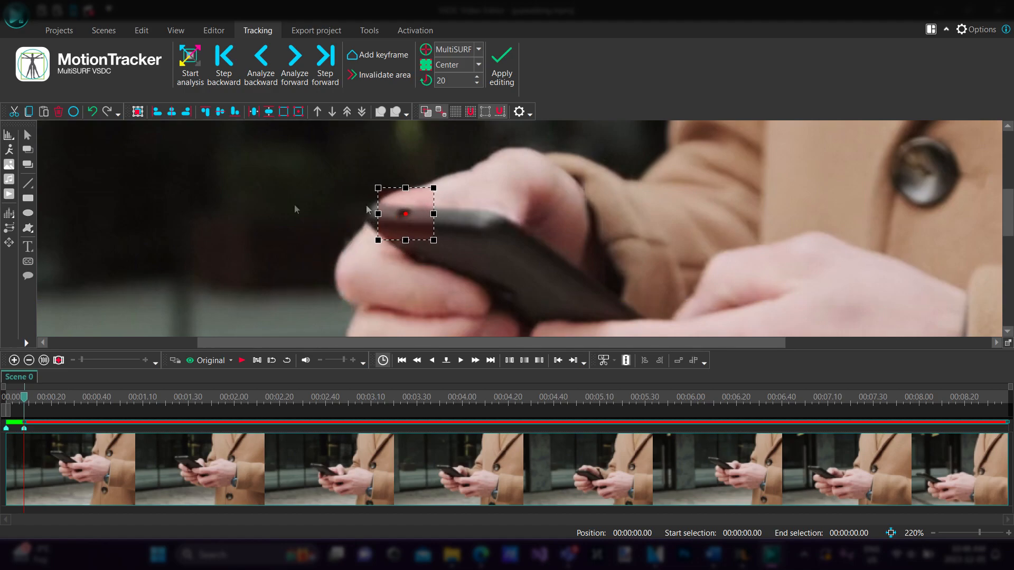
click(191, 64)
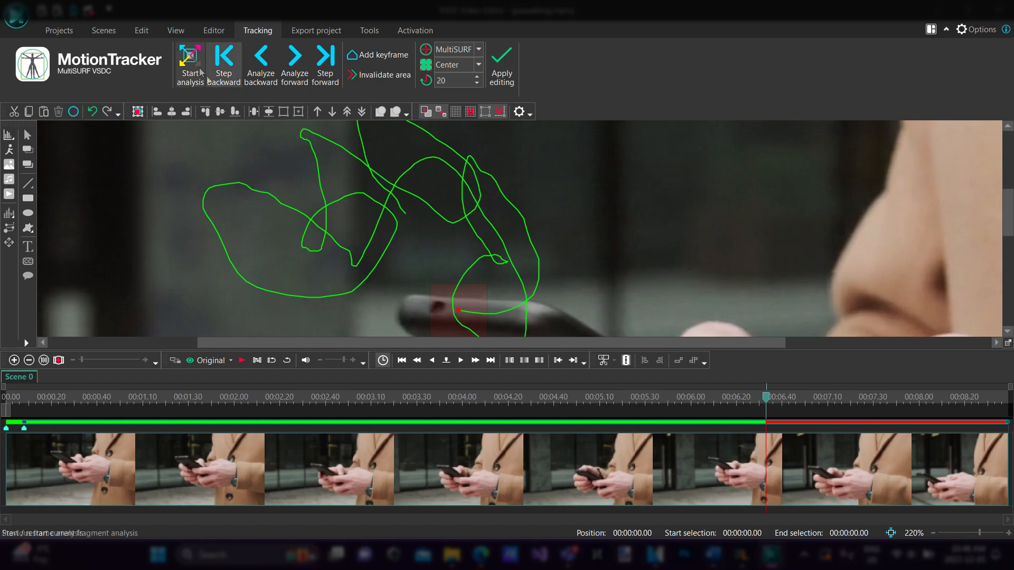
Leave the motion tracker and discard the unsaved changes to the 'phone walking' movement map project
click(202, 65)
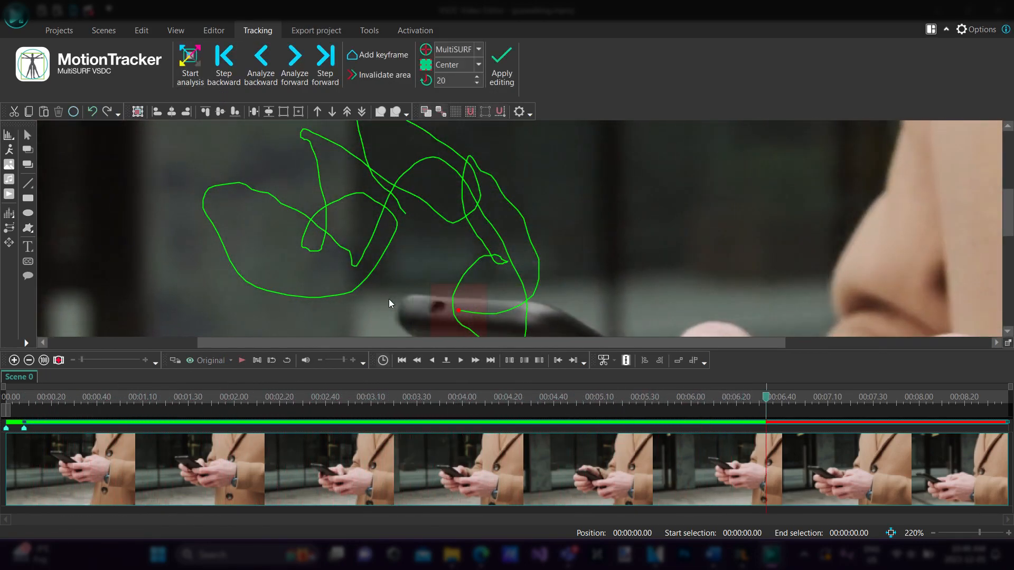
scroll(451, 278, down, 6)
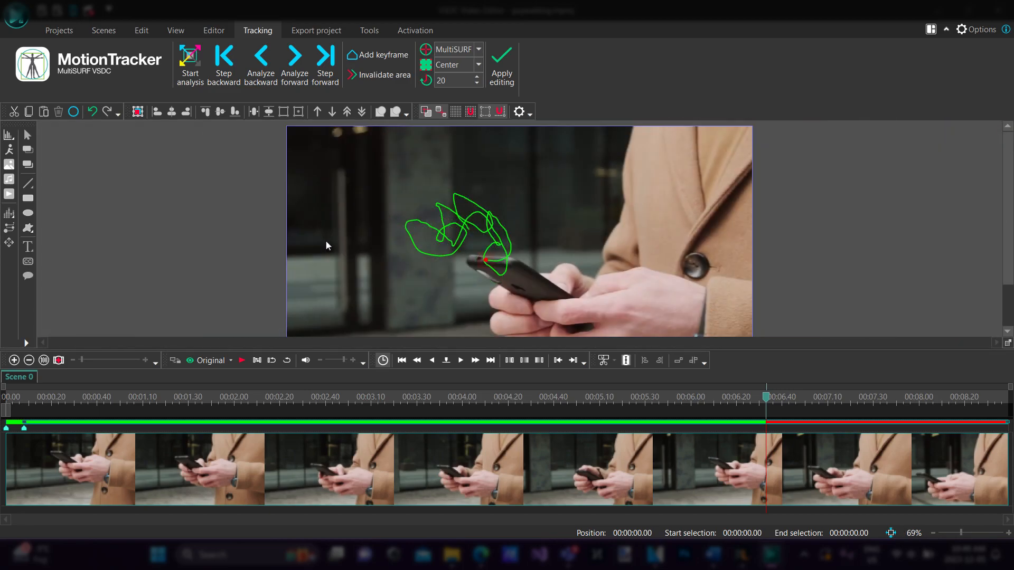
scroll(326, 245, down, 4)
scroll(555, 242, up, 5)
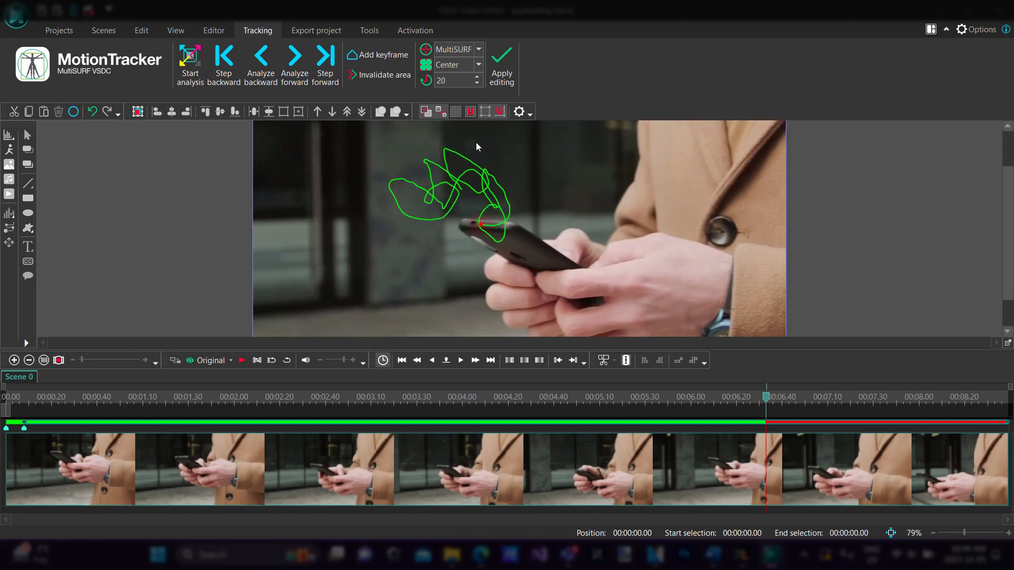
click(502, 74)
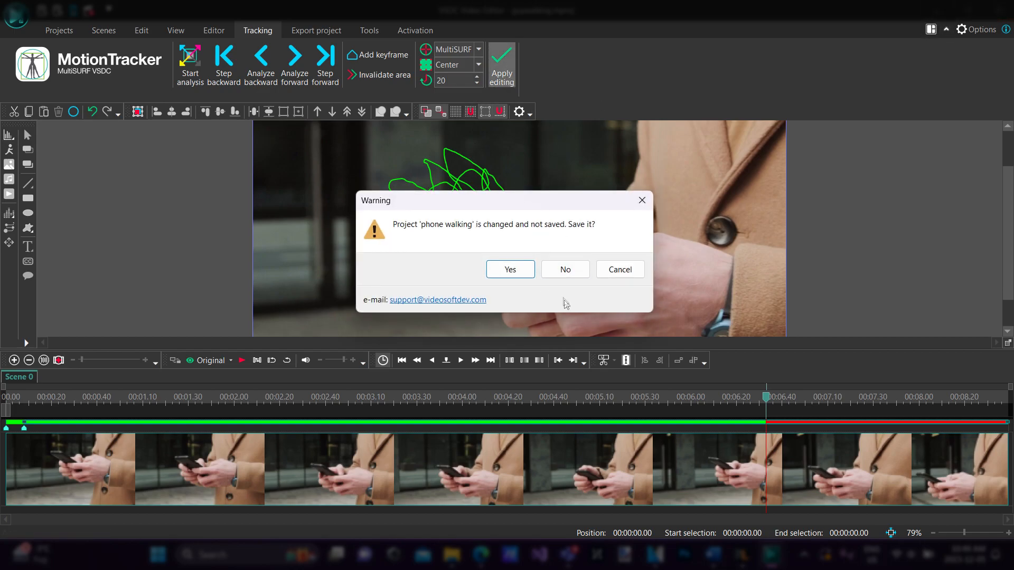
click(565, 269)
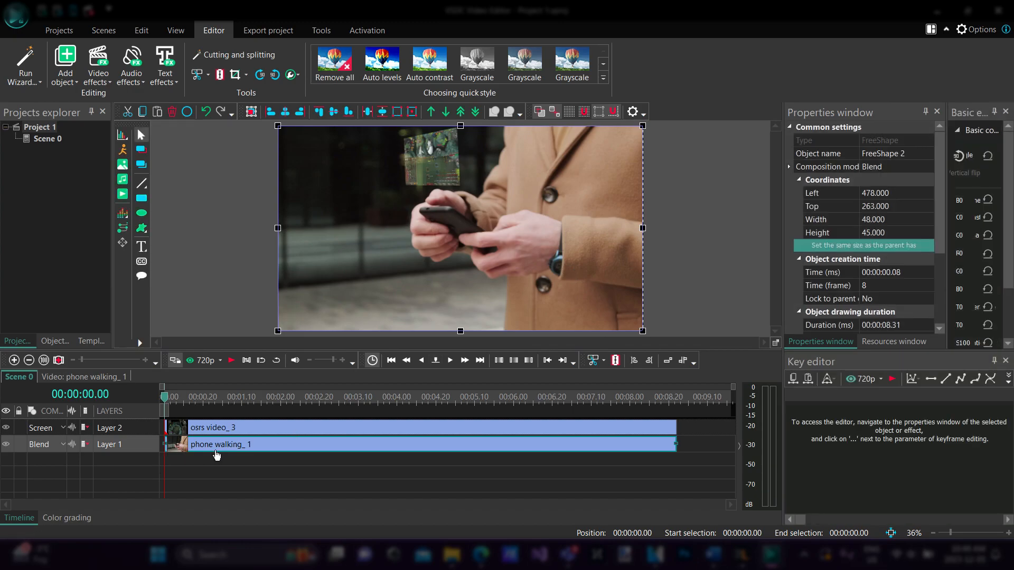
Create a new movement map for the phone walking clip and save it as phonewalking2 in the Movement Maps folder
right_click(214, 450)
click(287, 322)
text(phonewaolking2)
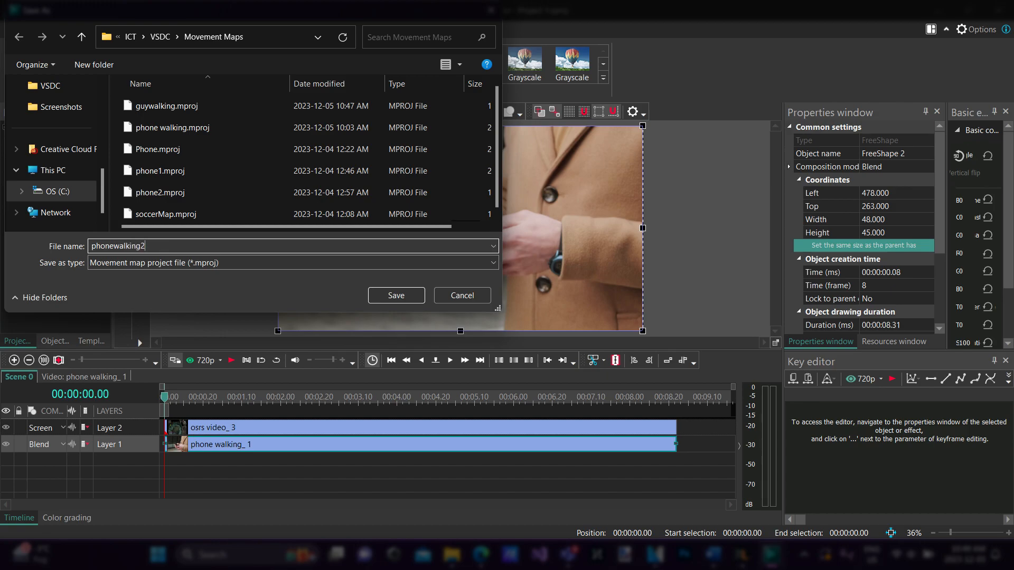
key(Return)
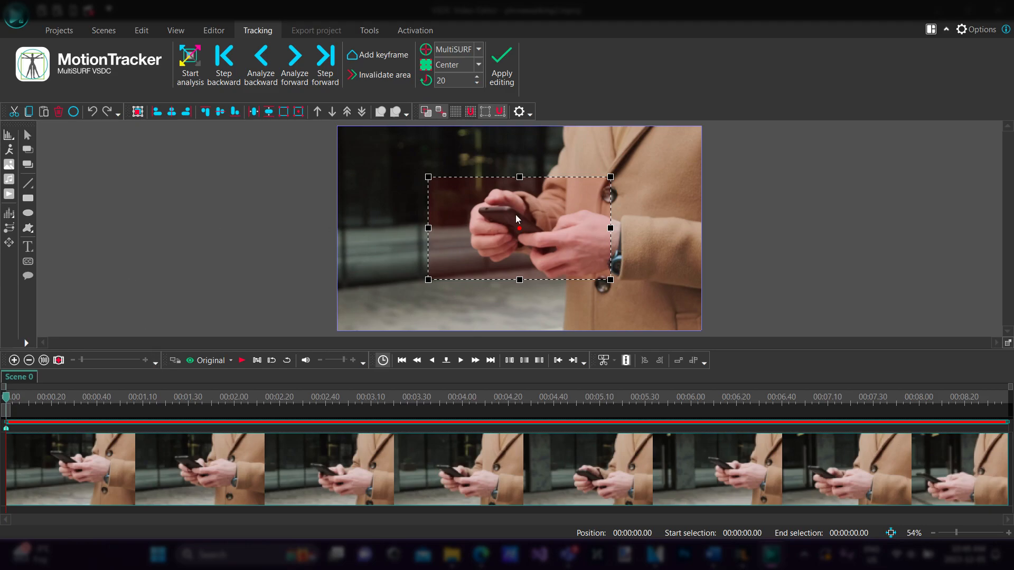
Shrink the tracking area to a small square around the phone's upper corner and run the motion analysis
scroll(569, 221, up, 4)
drag(678, 329, 460, 219)
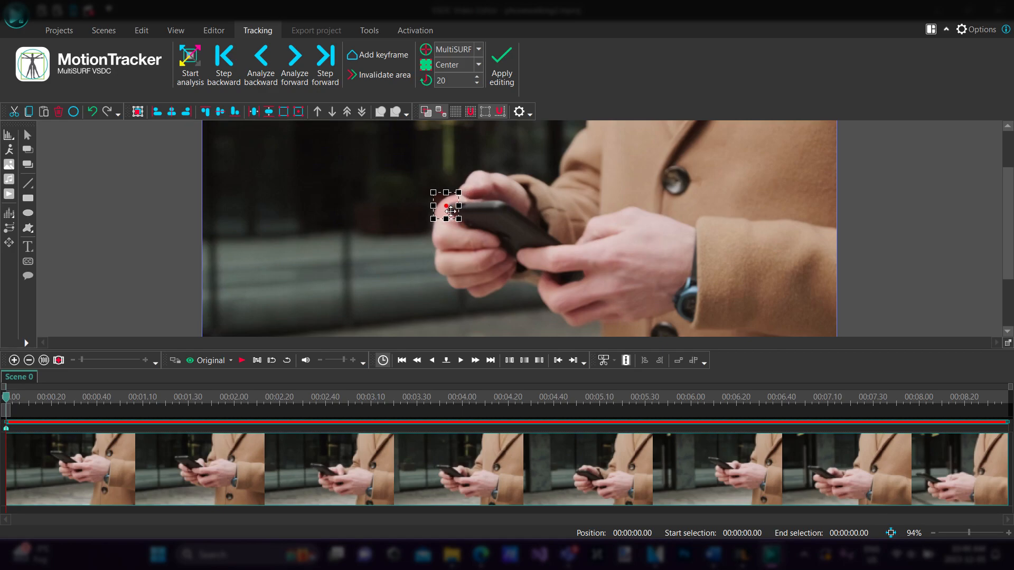
click(190, 66)
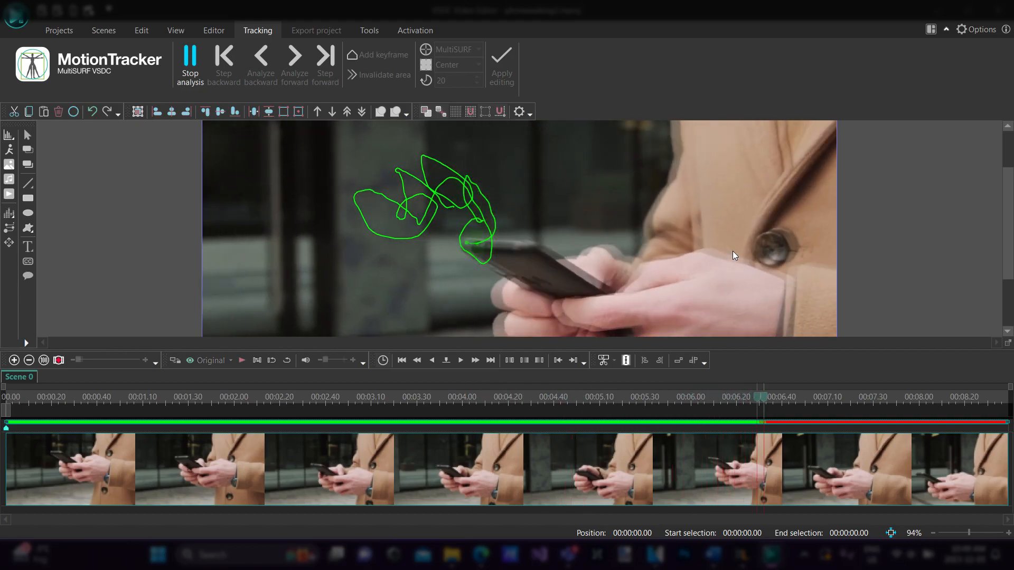
Apply the finished phone track and save the movement map project
scroll(622, 258, down, 6)
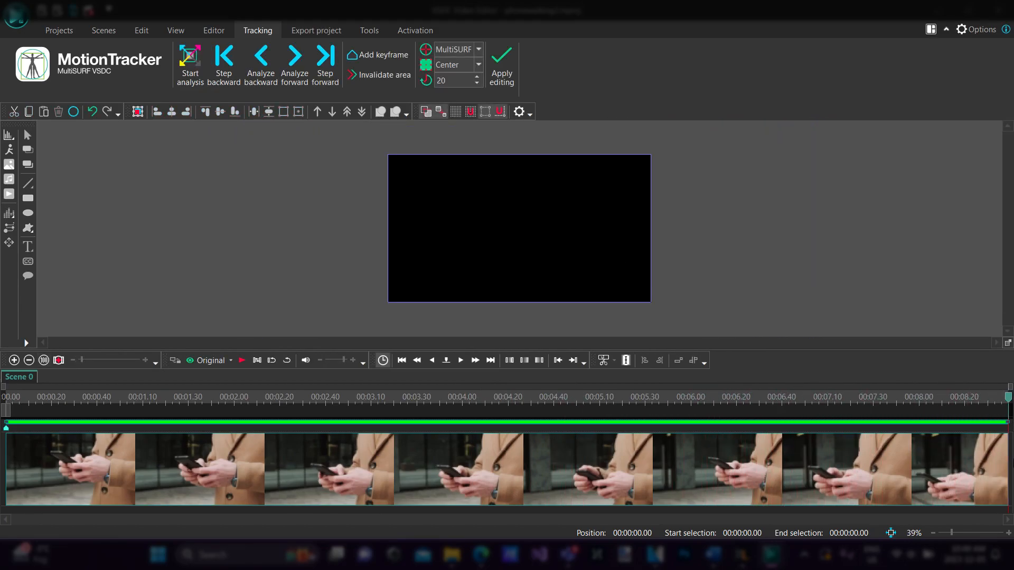
click(502, 66)
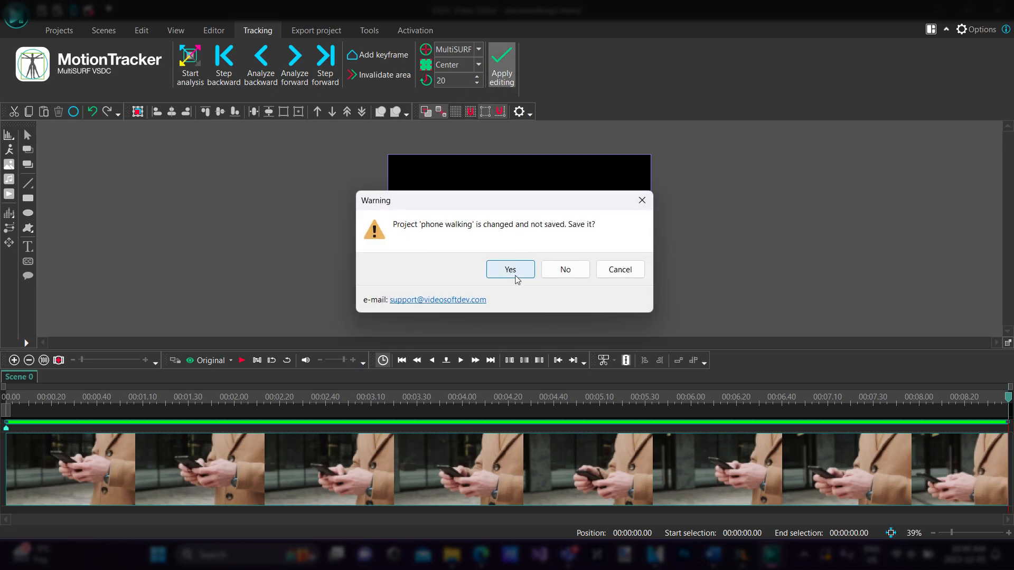
click(510, 270)
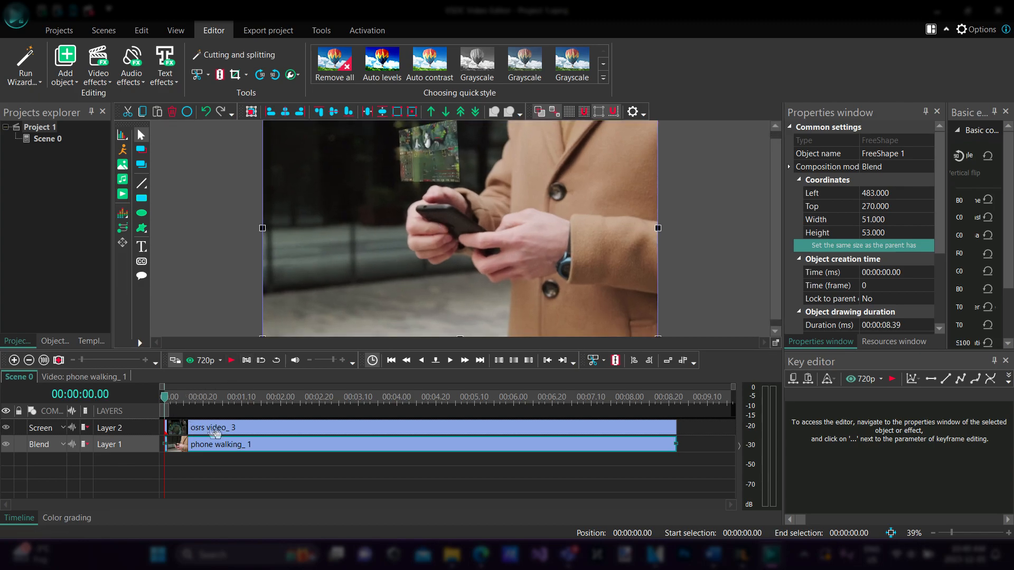
Add the phonewalking2.mproj movement map inside the osrs video clip from the cursor position at its start, and play back the result
click(211, 432)
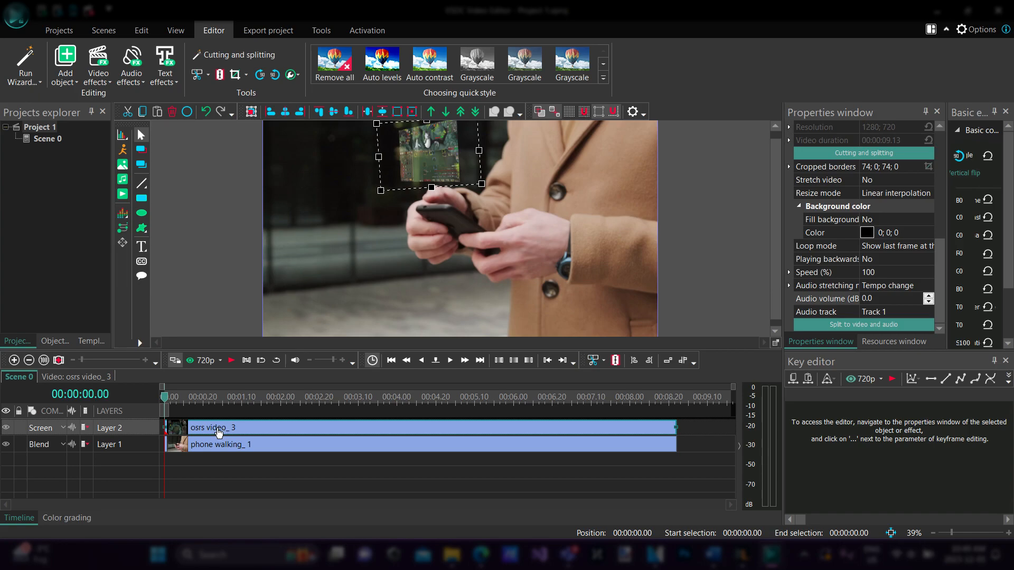
double_click(217, 431)
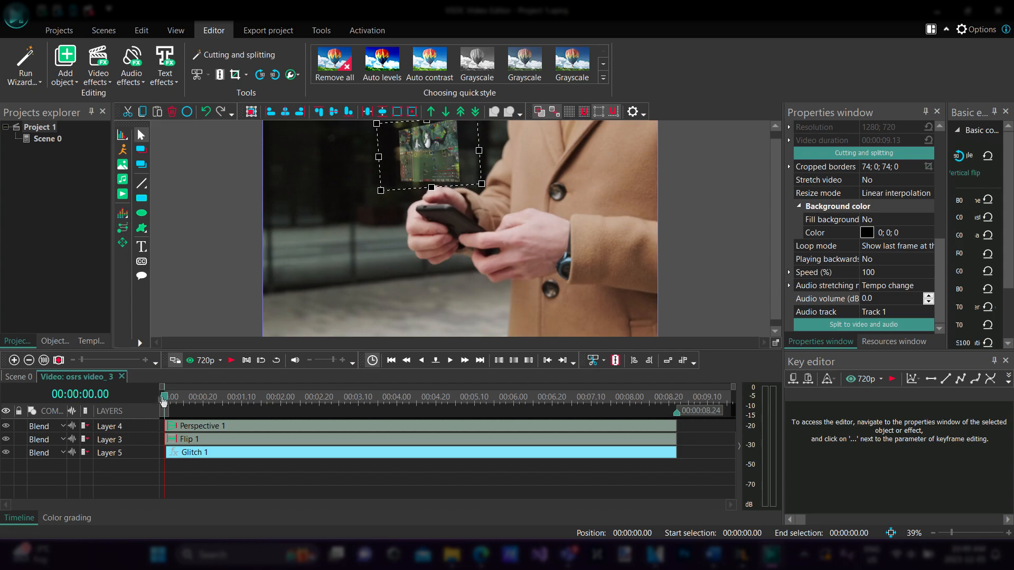
click(75, 77)
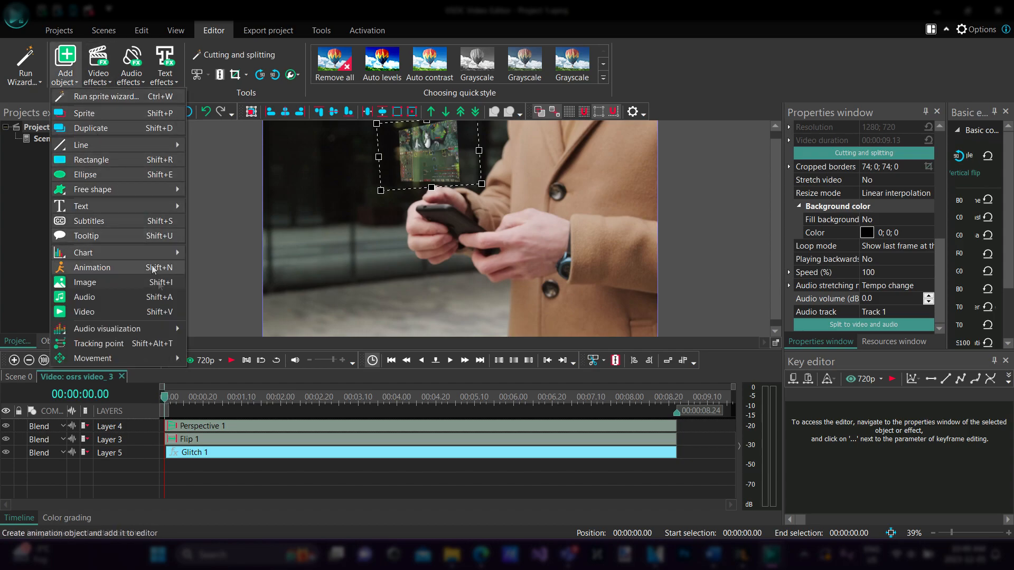
mouse_move(167, 360)
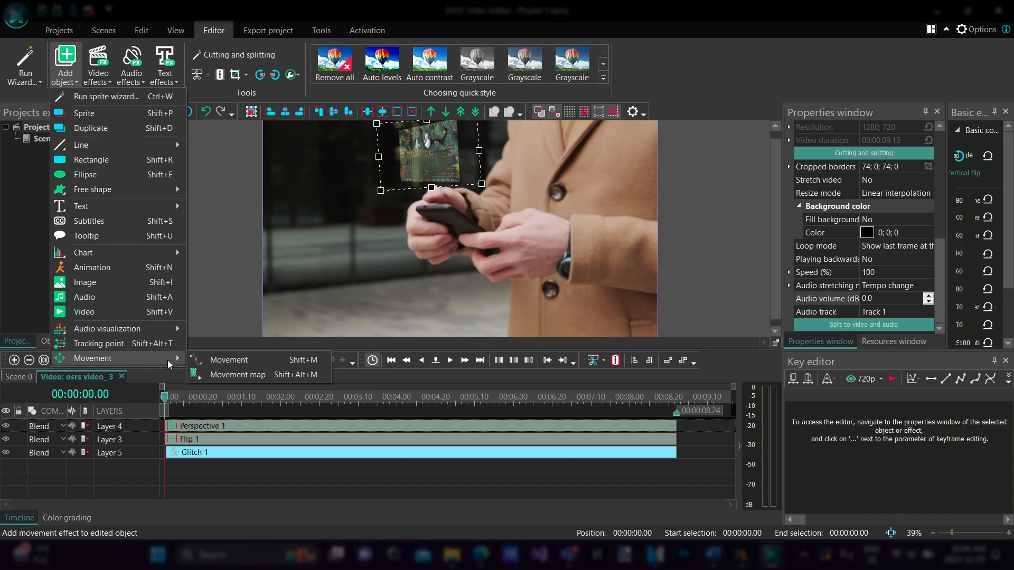
click(249, 372)
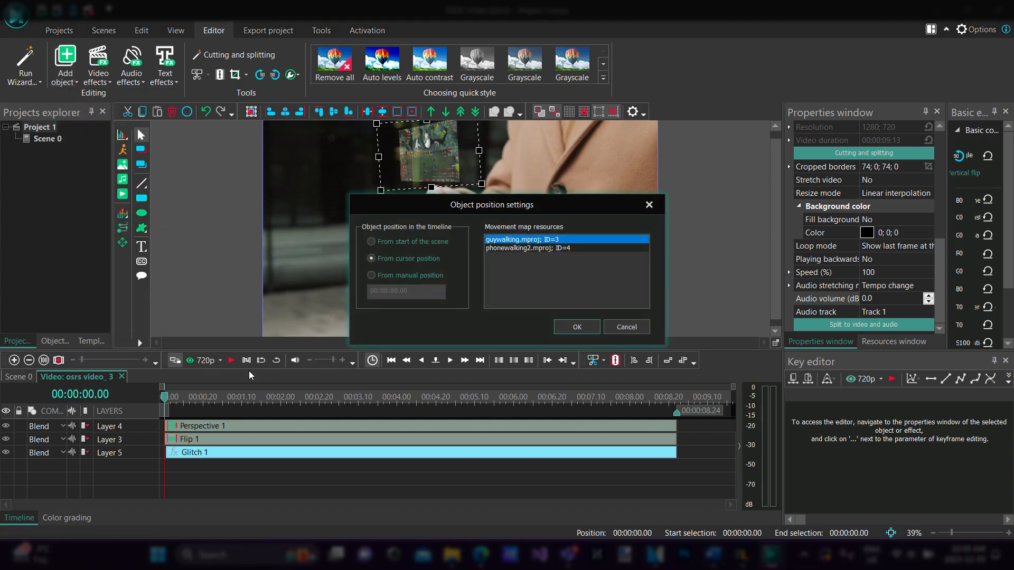
click(527, 248)
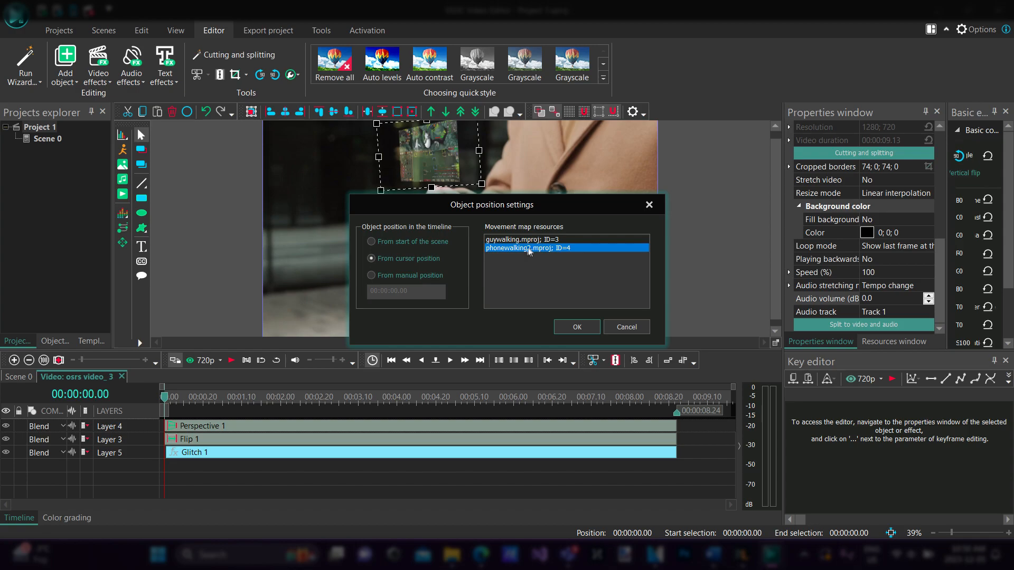
click(577, 327)
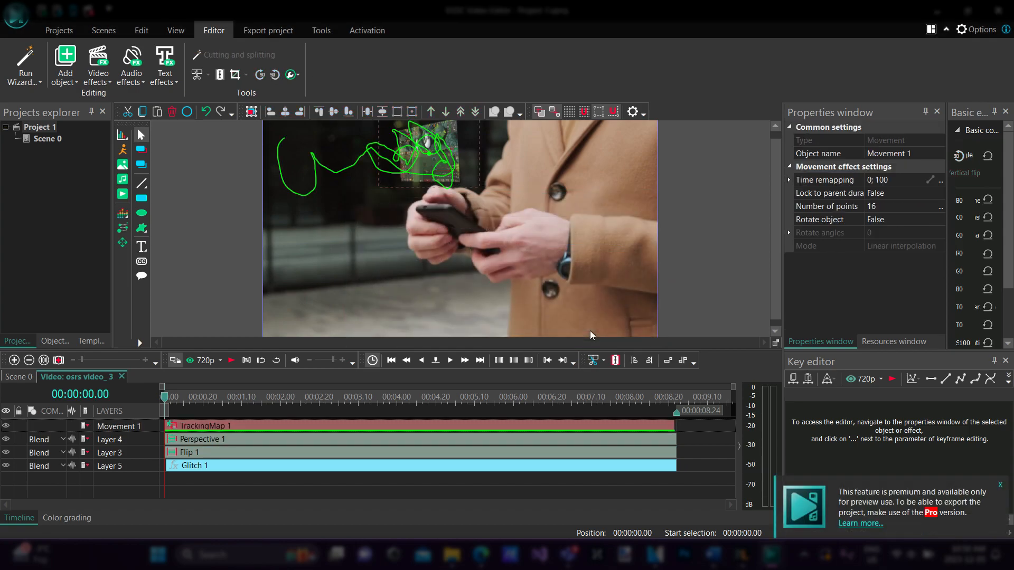
key(space)
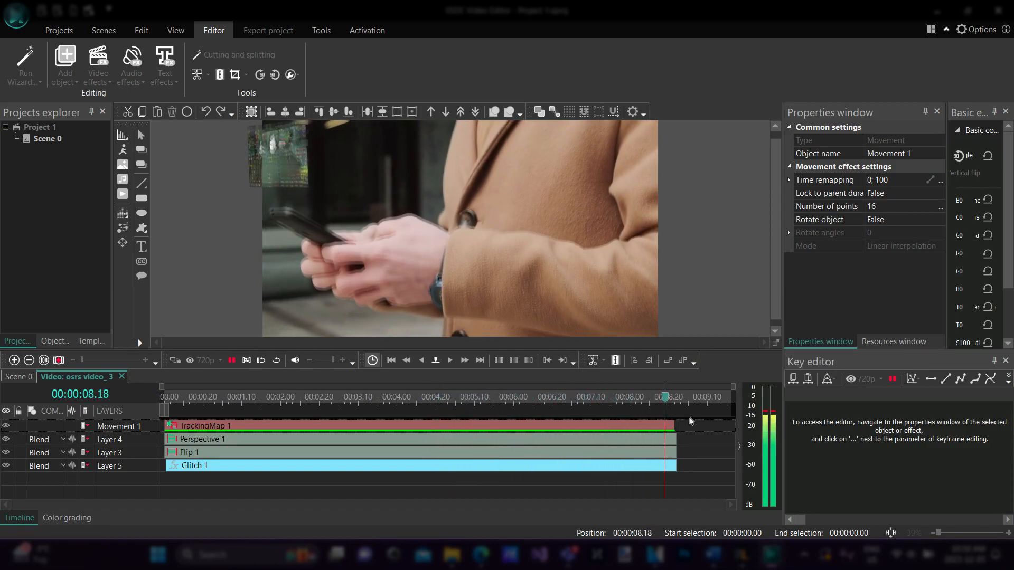
drag(677, 401, 188, 398)
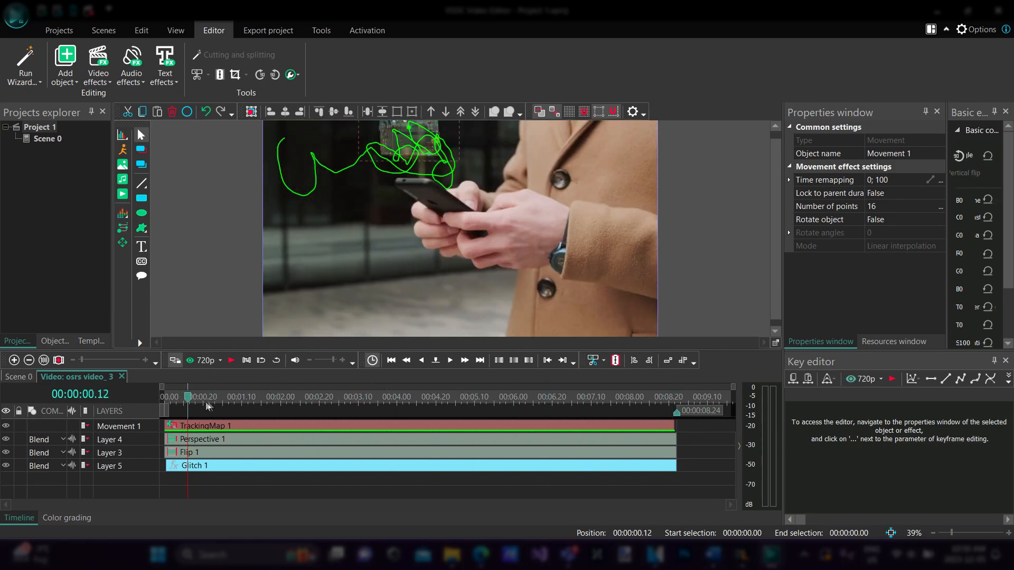
Go back to Scene 0 and widen the OSRS overlay above the phone near the scene's start
click(19, 379)
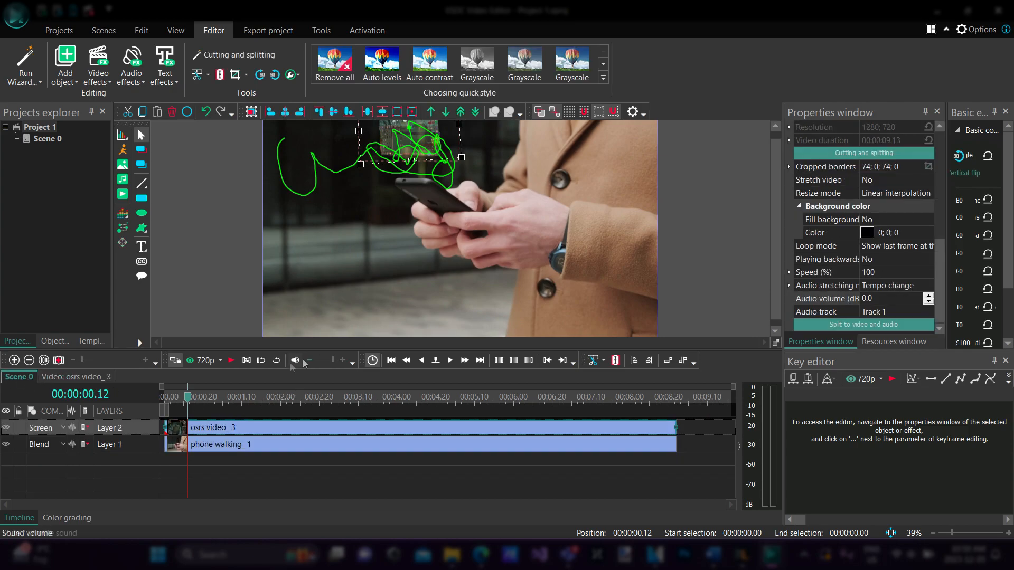
drag(190, 407, 163, 399)
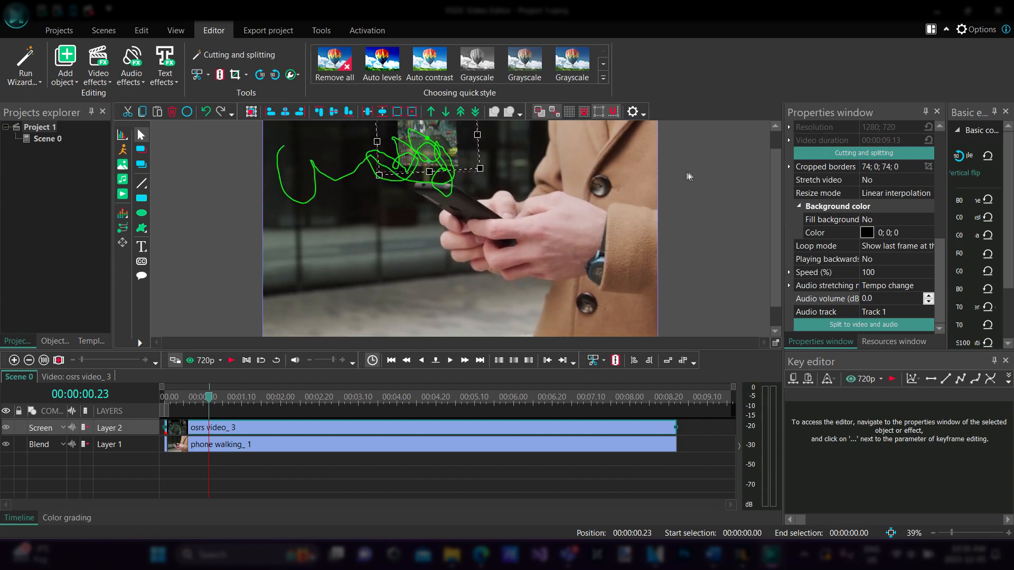
mouse_move(483, 179)
mouse_down()
mouse_move(523, 195)
mouse_move(503, 210)
mouse_move(530, 189)
mouse_move(513, 179)
mouse_up()
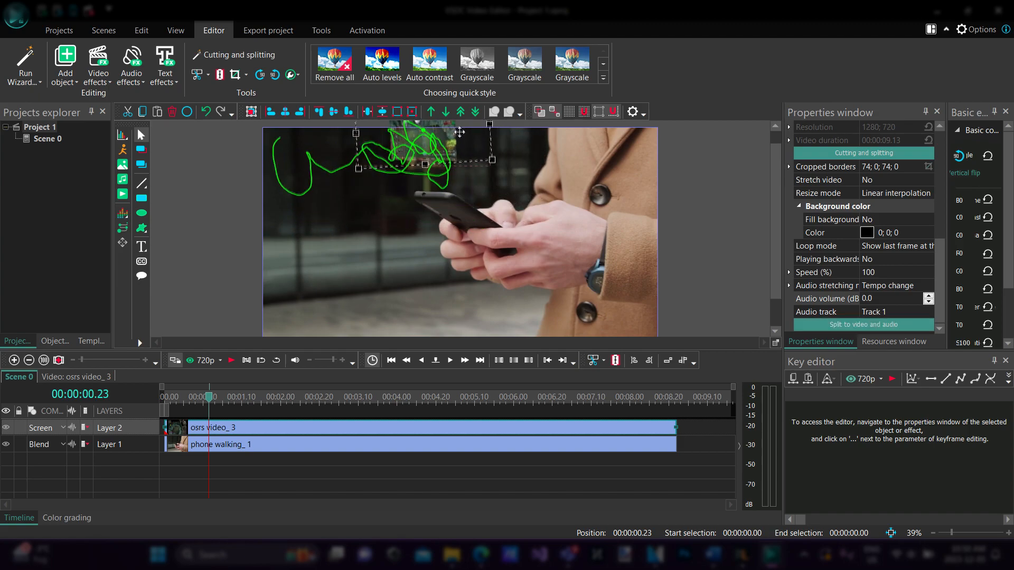
Play the scene in short stretches and reposition the OSRS overlay so it floats above the phone
key(space)
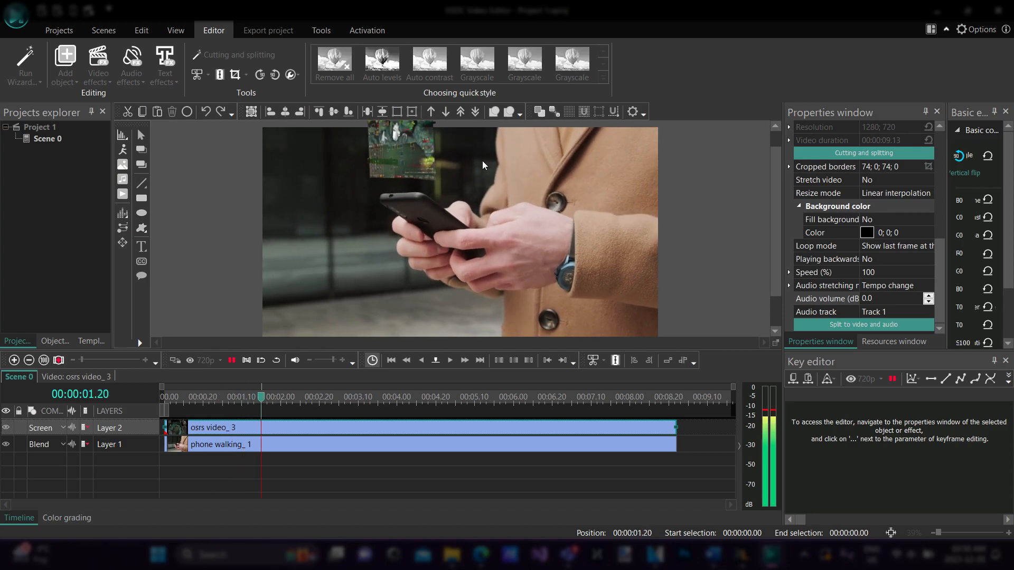
key(space)
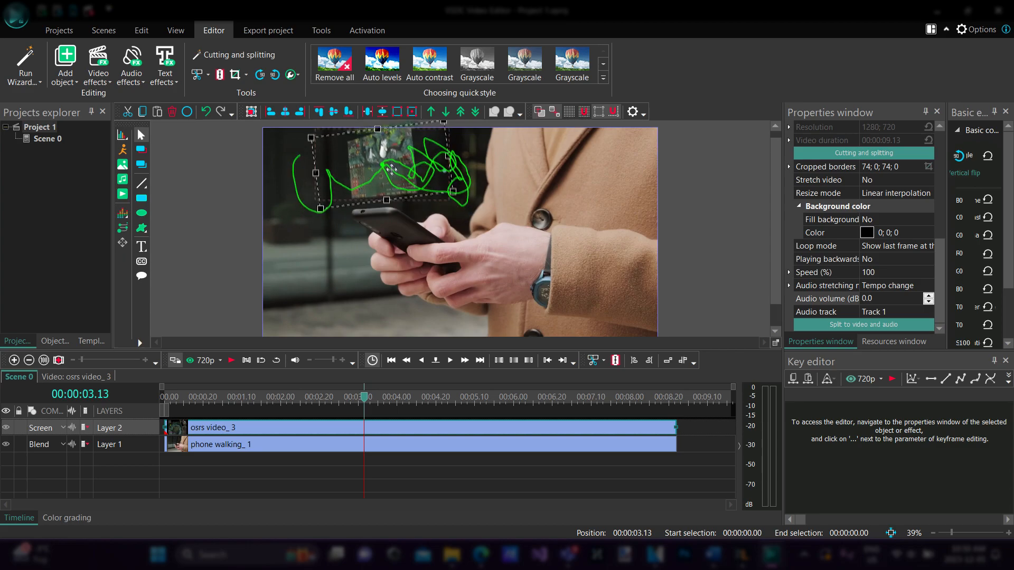
key(space)
key(space)
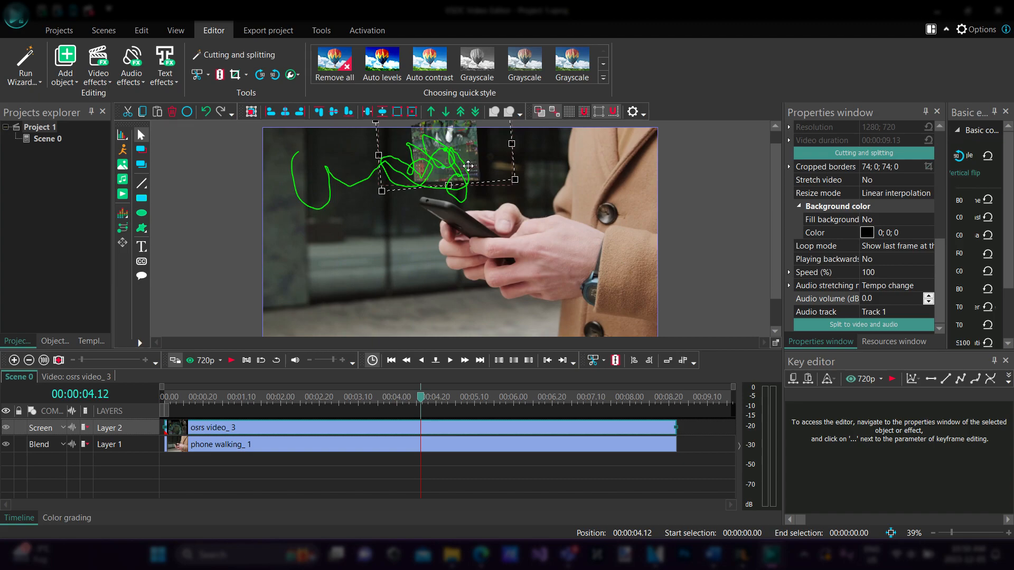
key(space)
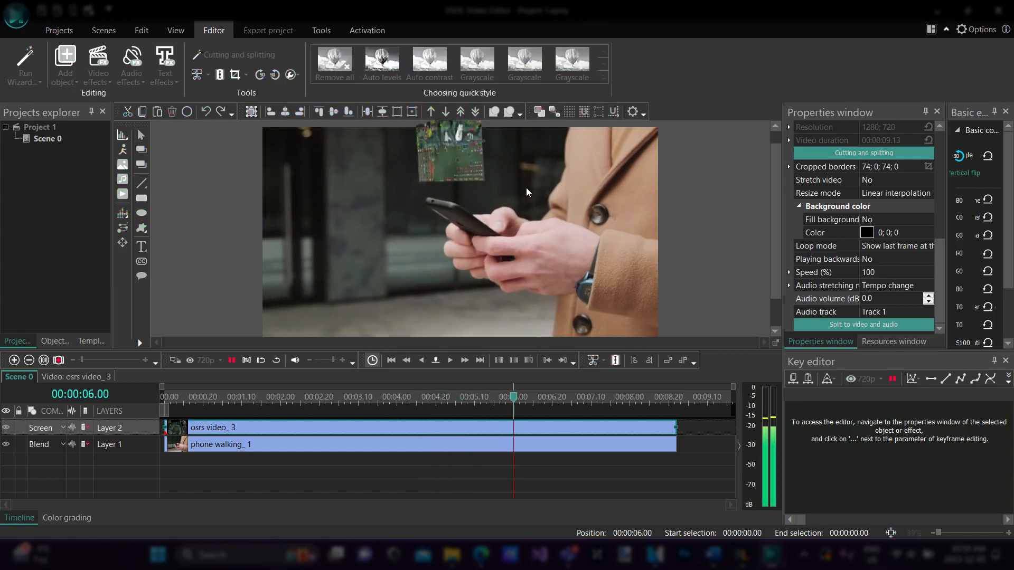
key(space)
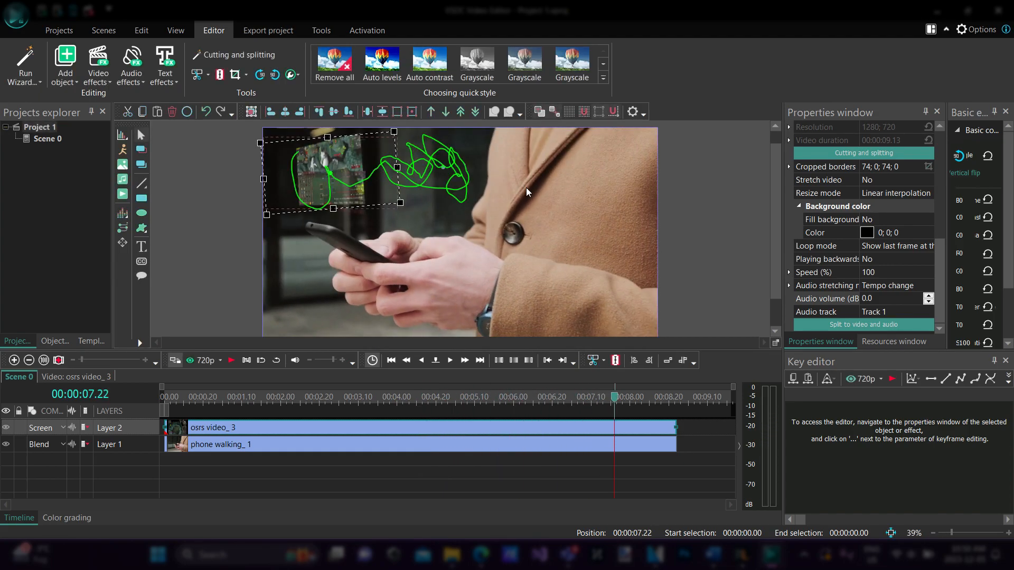
key(space)
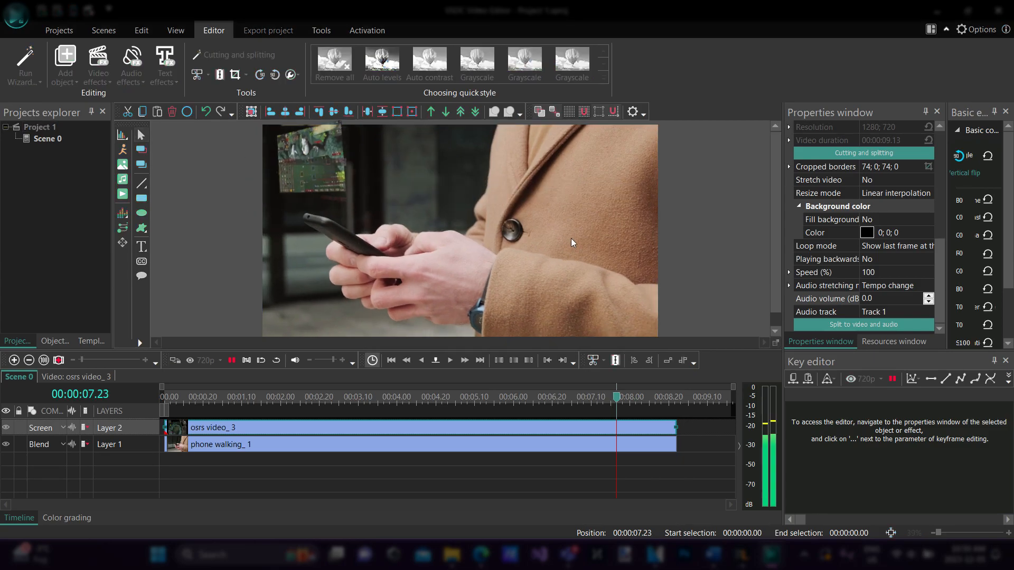
Replay the scene from the beginning to check how the OSRS overlay follows the phone
drag(677, 405, 124, 424)
key(space)
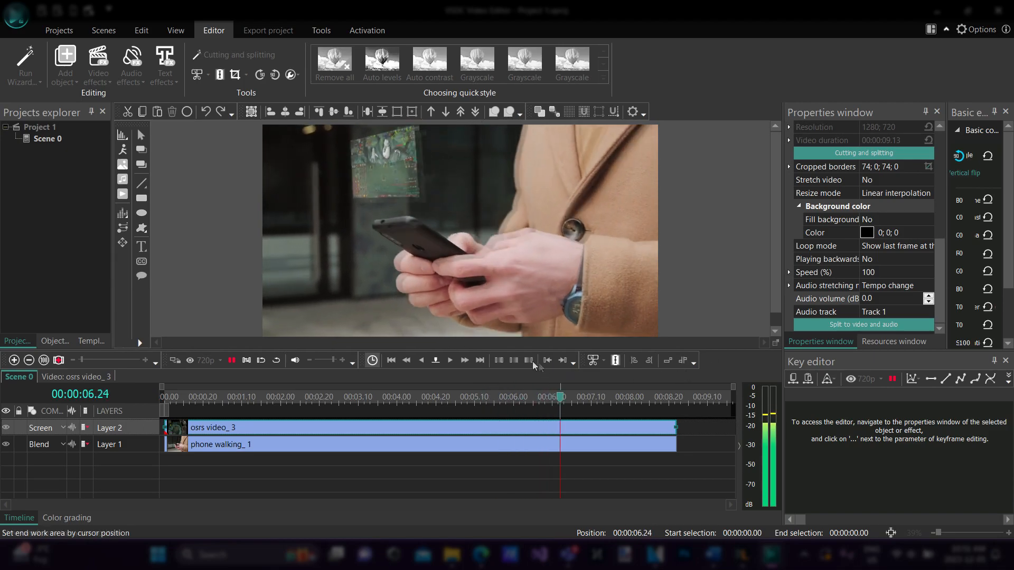
drag(666, 398, 217, 396)
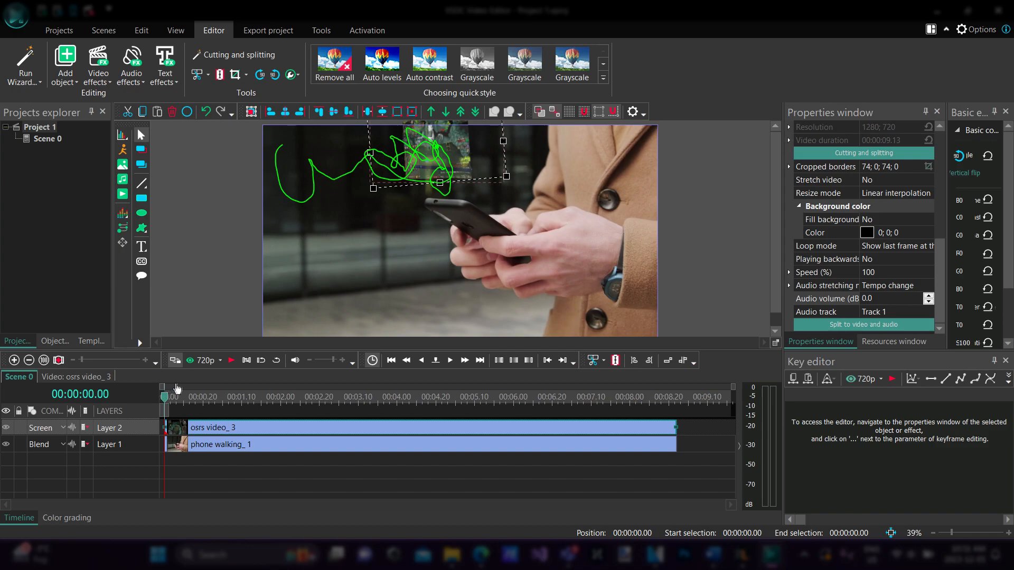
key(space)
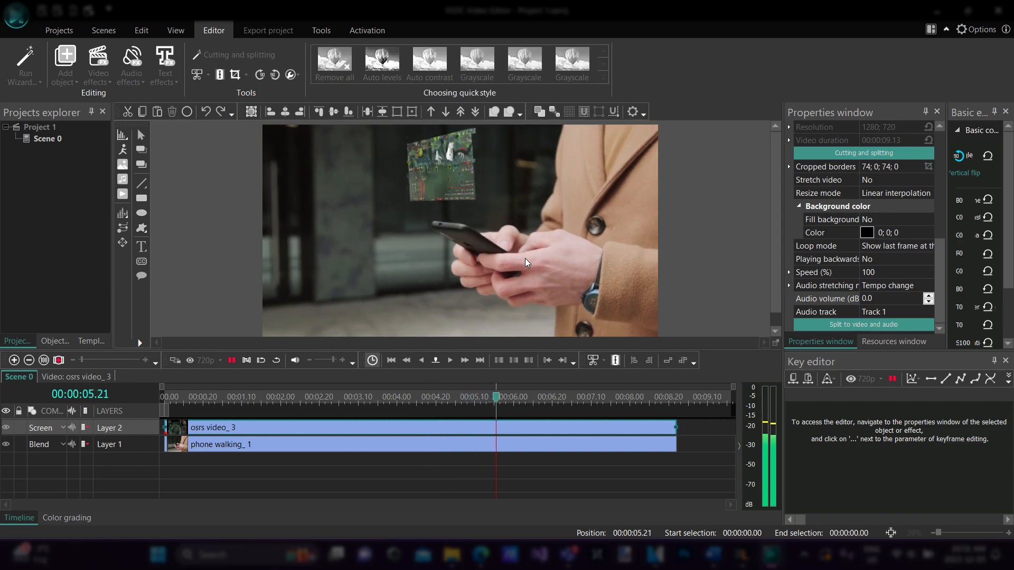
key(space)
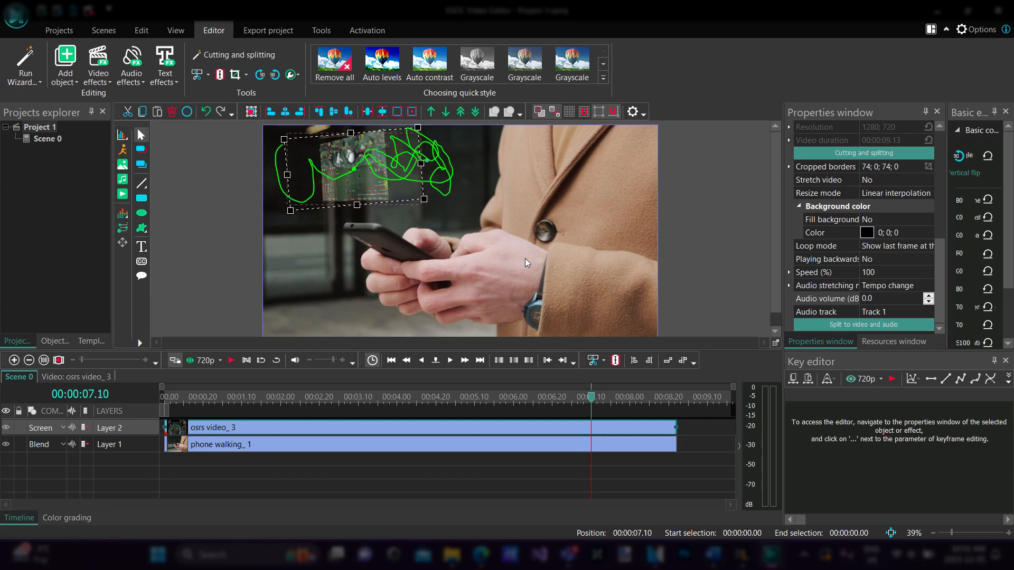
Save the video project as hologram in the ICT\VSDC folder on the C: drive
key(ctrl+s)
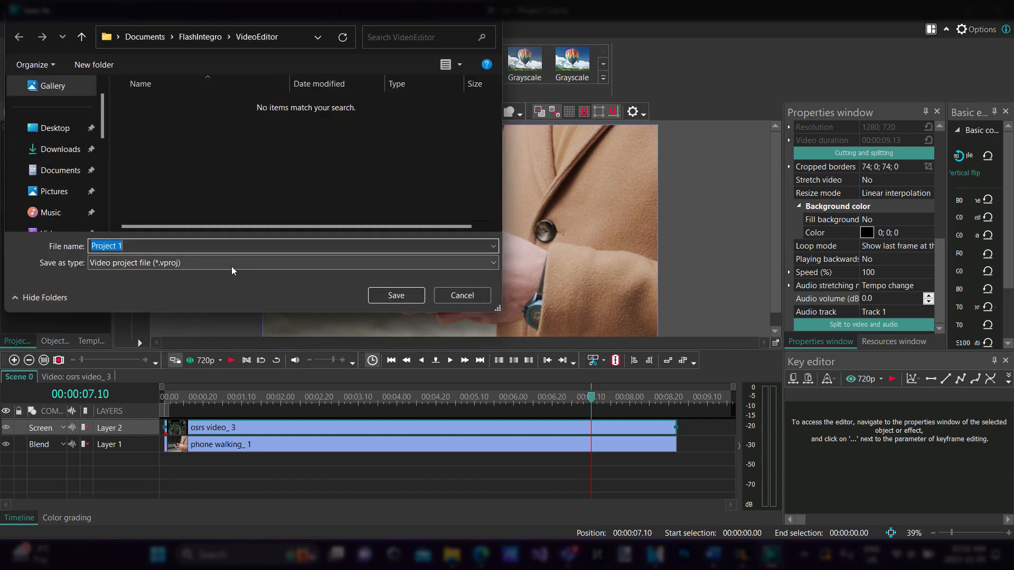
click(121, 37)
click(423, 147)
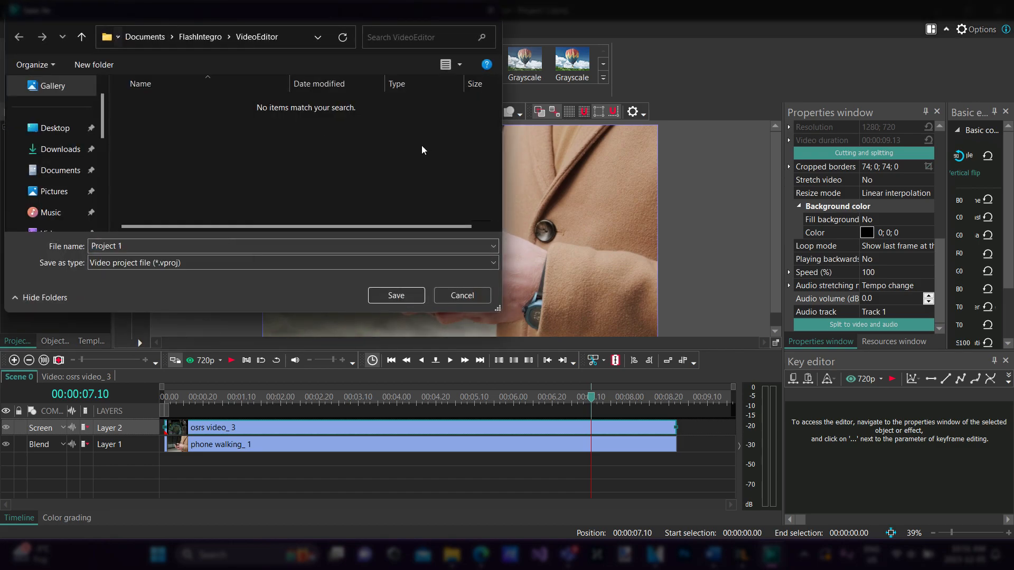
scroll(65, 141, down, 4)
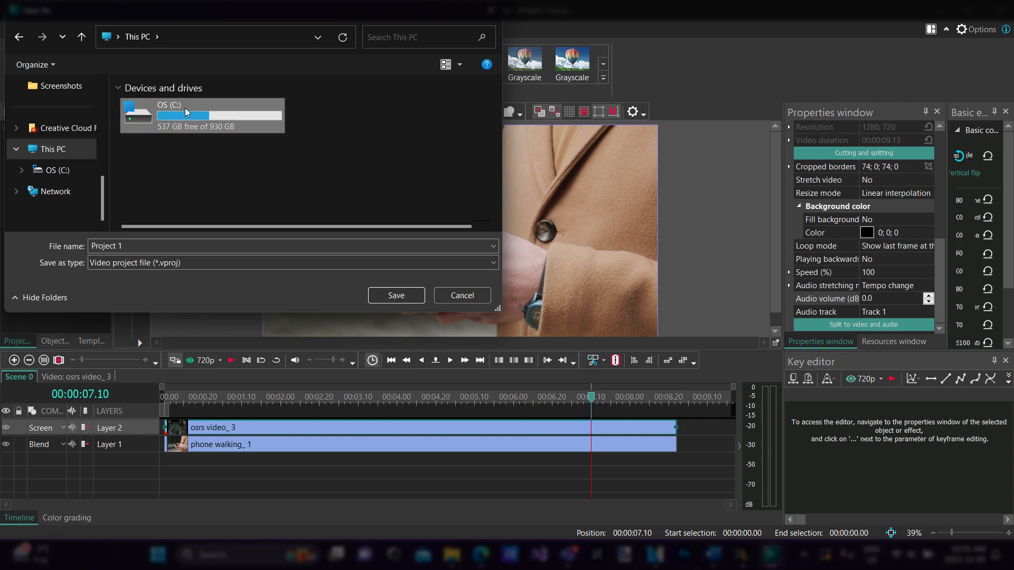
double_click(186, 112)
double_click(146, 170)
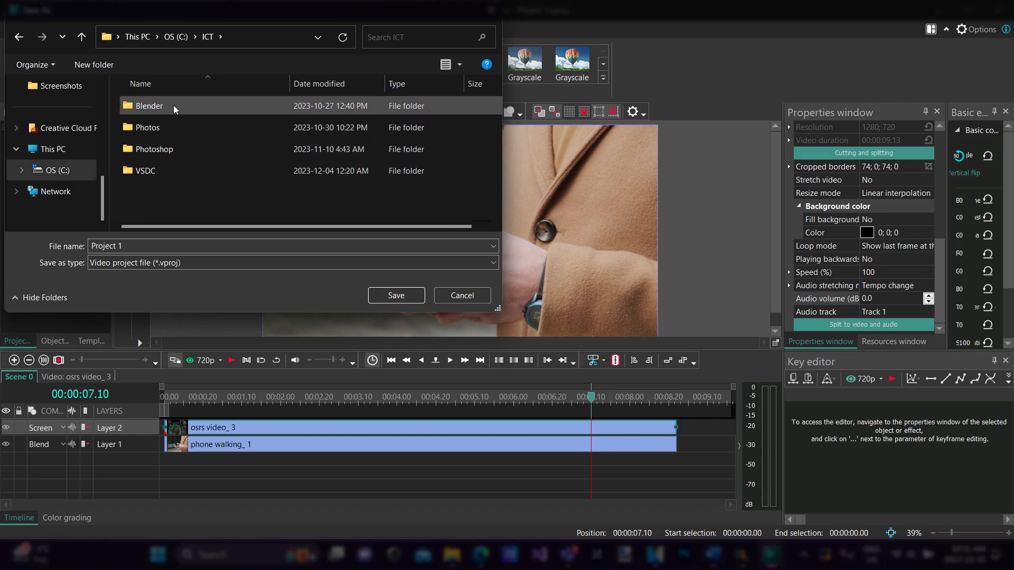
double_click(150, 171)
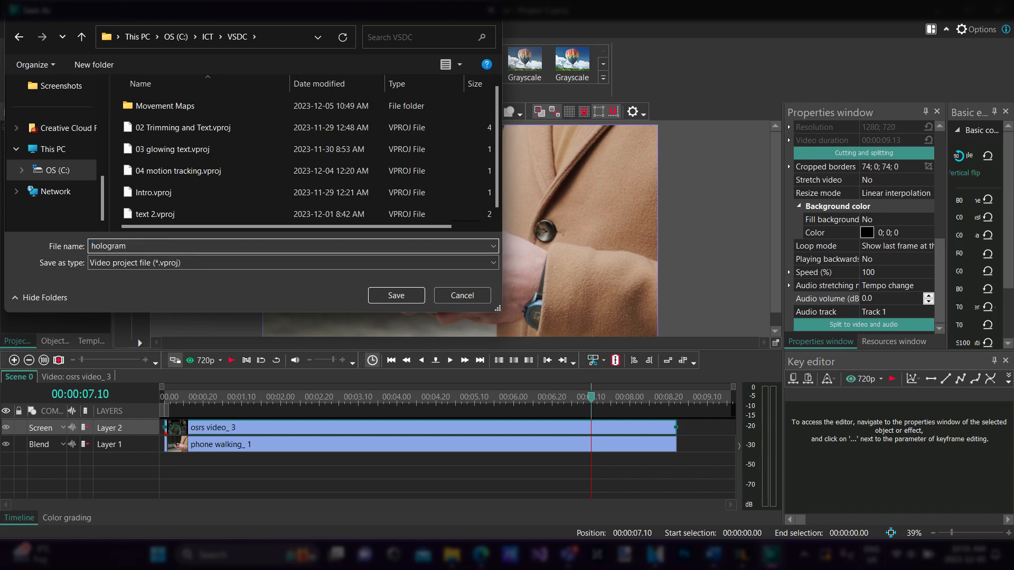
key(Return)
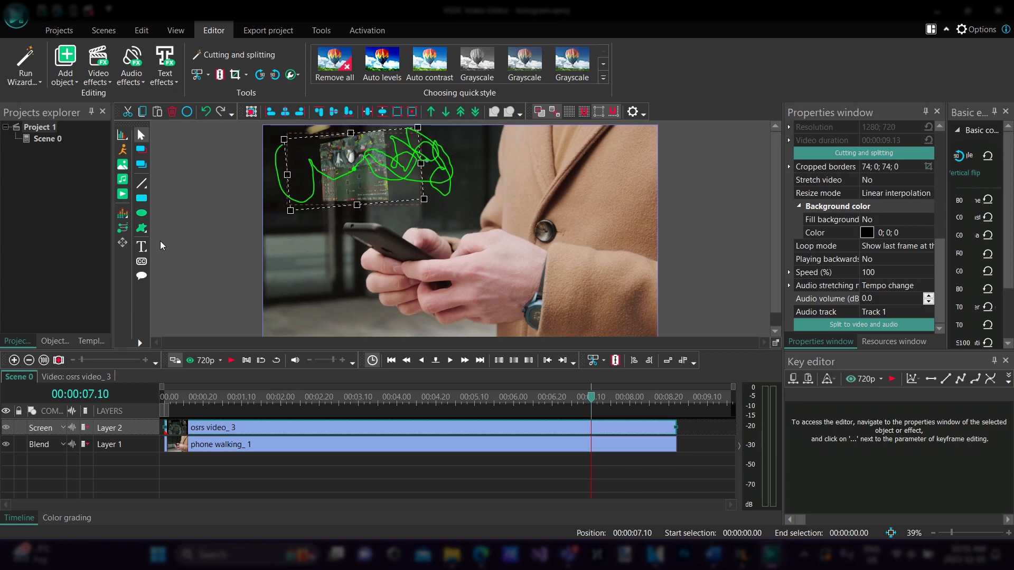